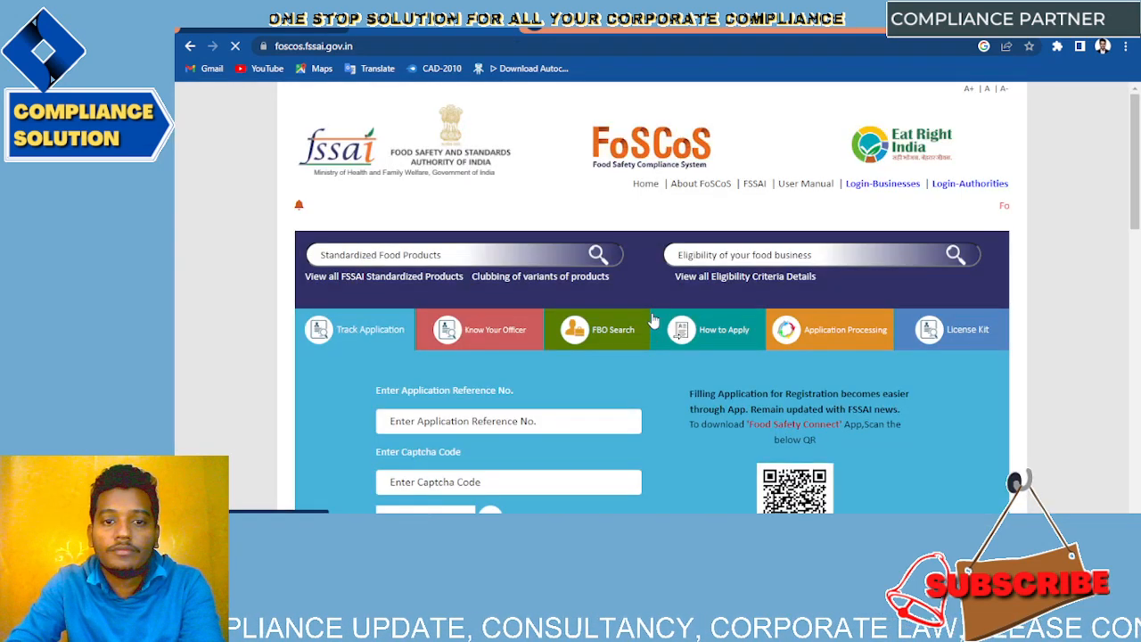
# Step: Open the 'Eligibility Criteria & Fee Structure' PDF from the Help Topics/FAQ section
pyautogui.scroll(-1, 654, 321)
pyautogui.scroll(-6, 653, 321)
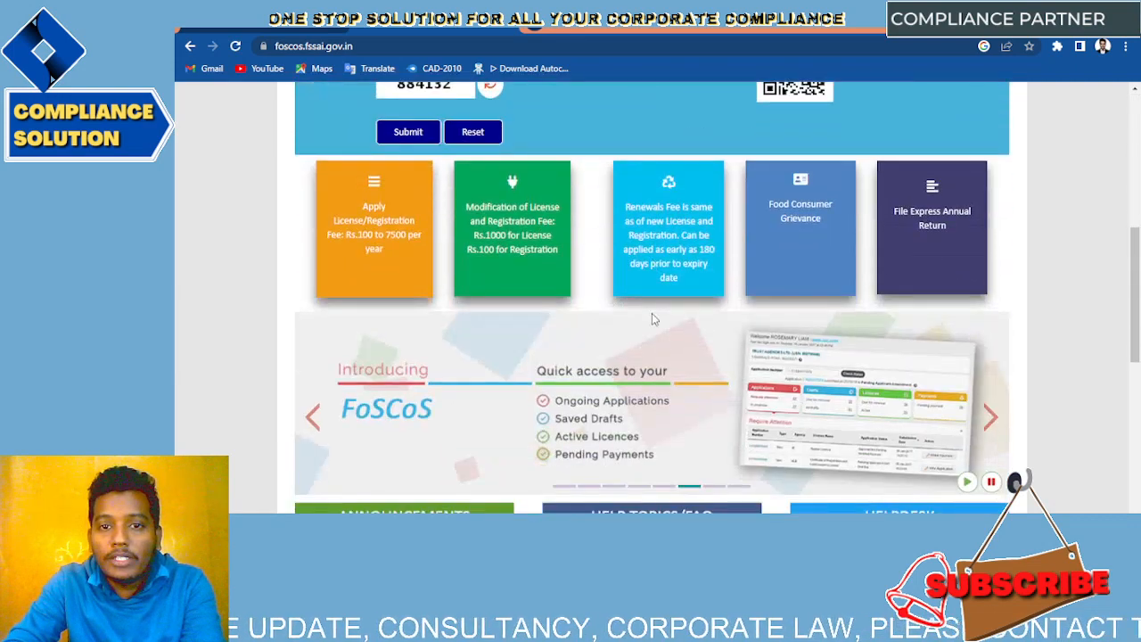
pyautogui.scroll(-3, 652, 318)
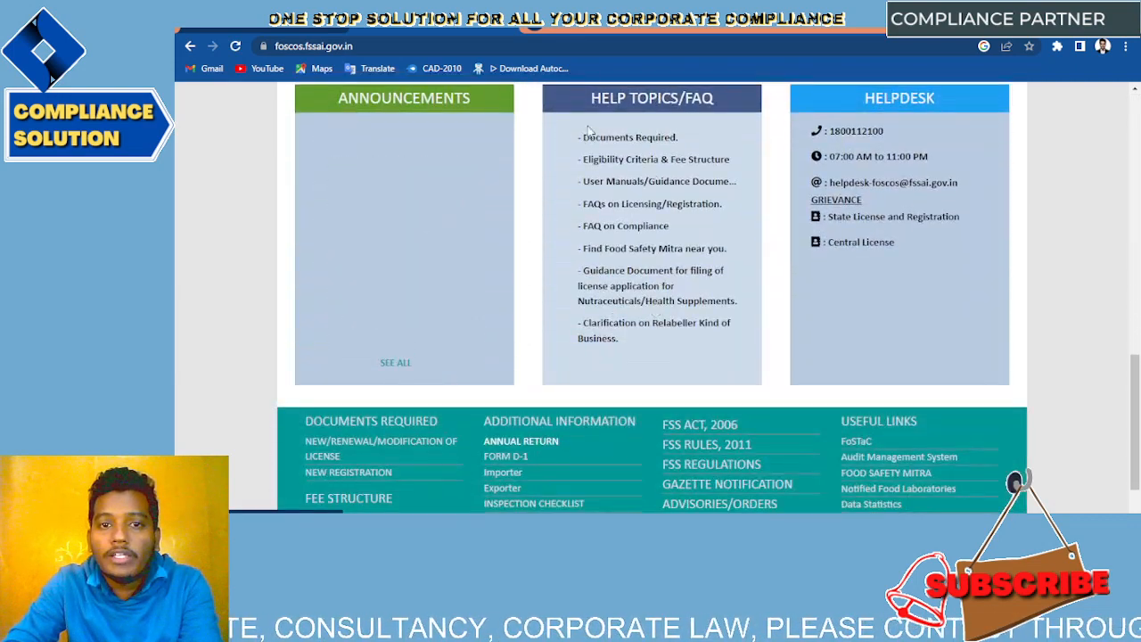
pyautogui.click(687, 164)
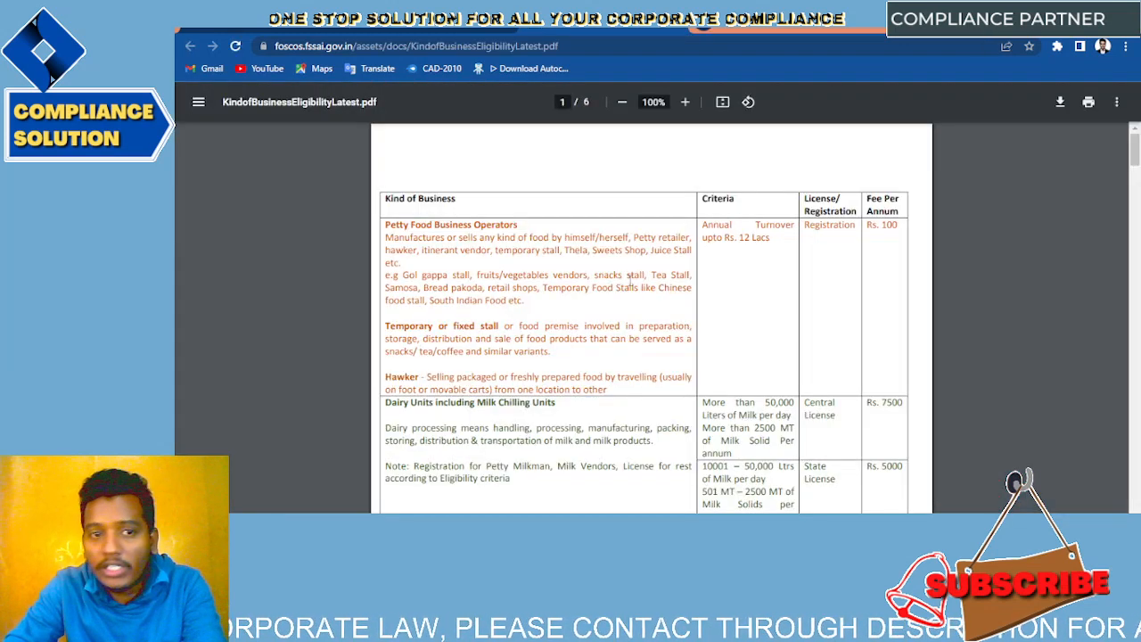
# Step: Highlight the Dairy Units description, its Rs. 7500 Central License fee and central/state milk tiers
pyautogui.scroll(-3, 629, 287)
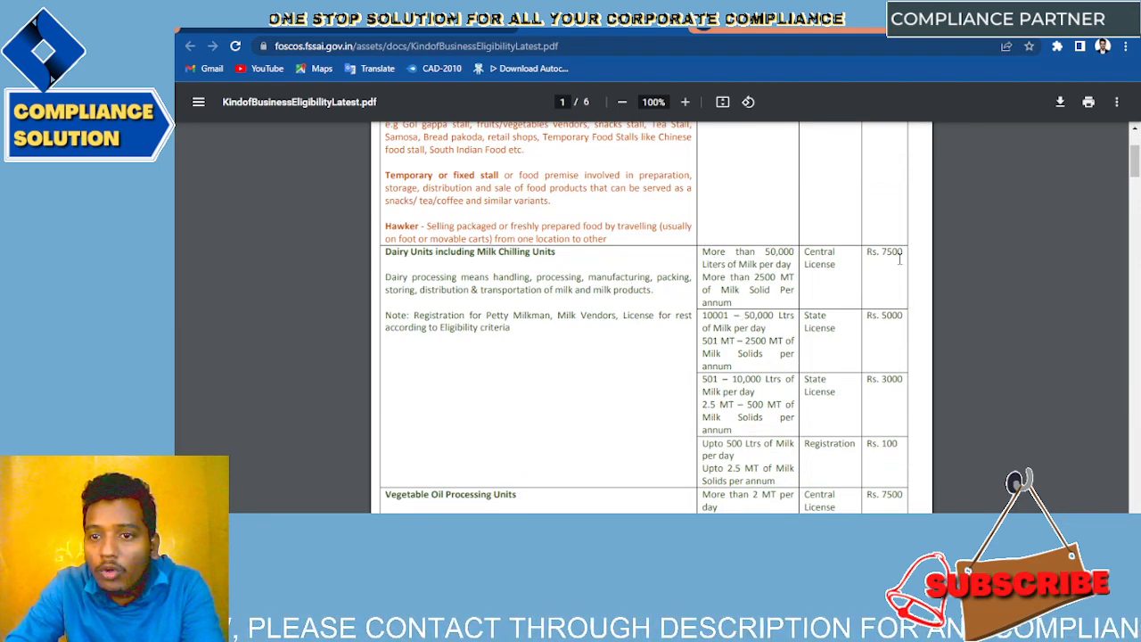
pyautogui.moveTo(902, 257); pyautogui.dragTo(677, 305)
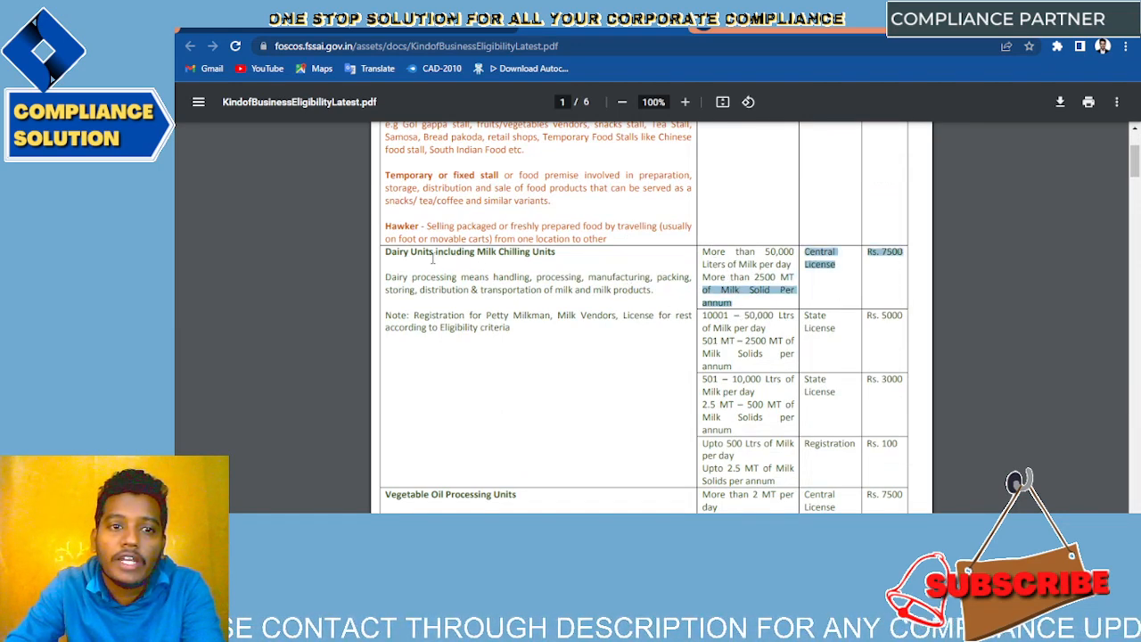
pyautogui.moveTo(385, 252); pyautogui.dragTo(784, 481)
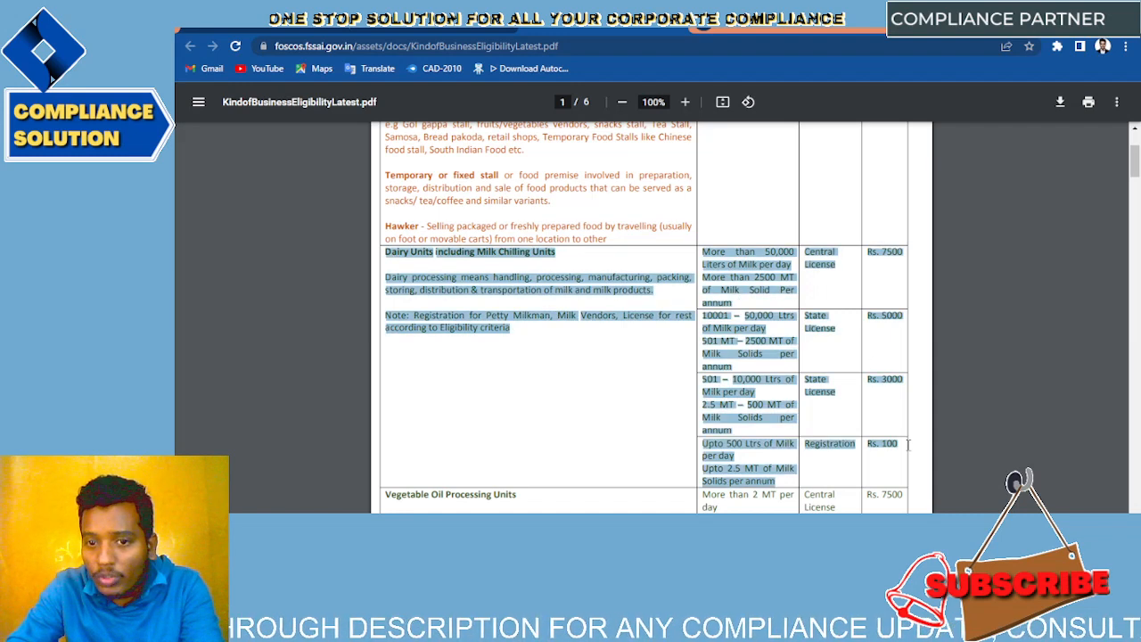
pyautogui.click(662, 399)
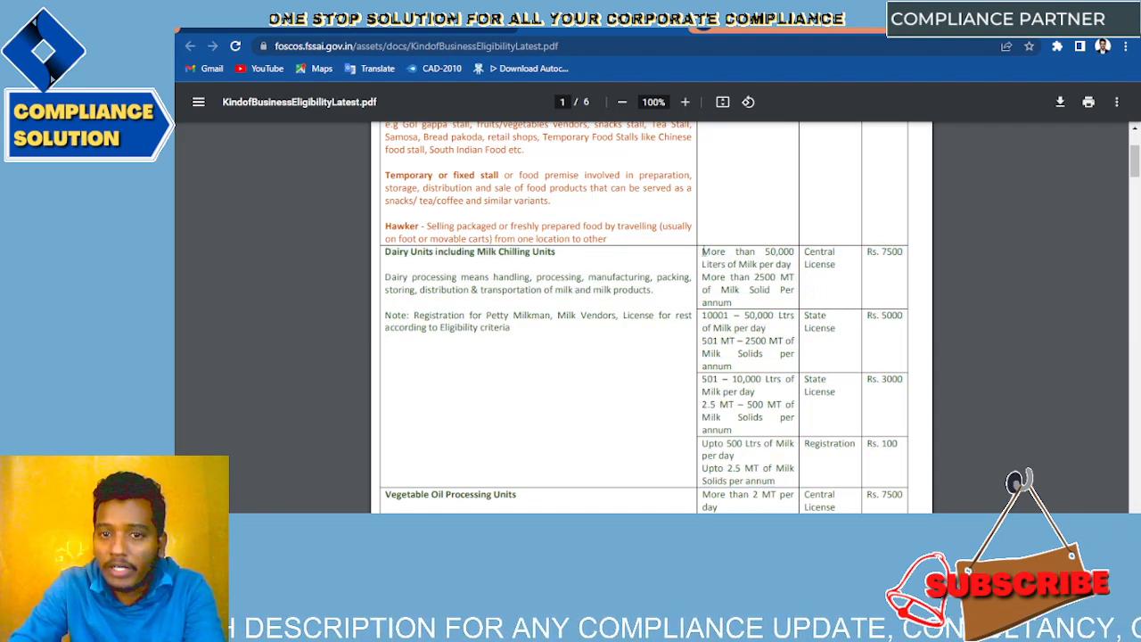
pyautogui.moveTo(712, 251); pyautogui.dragTo(819, 307)
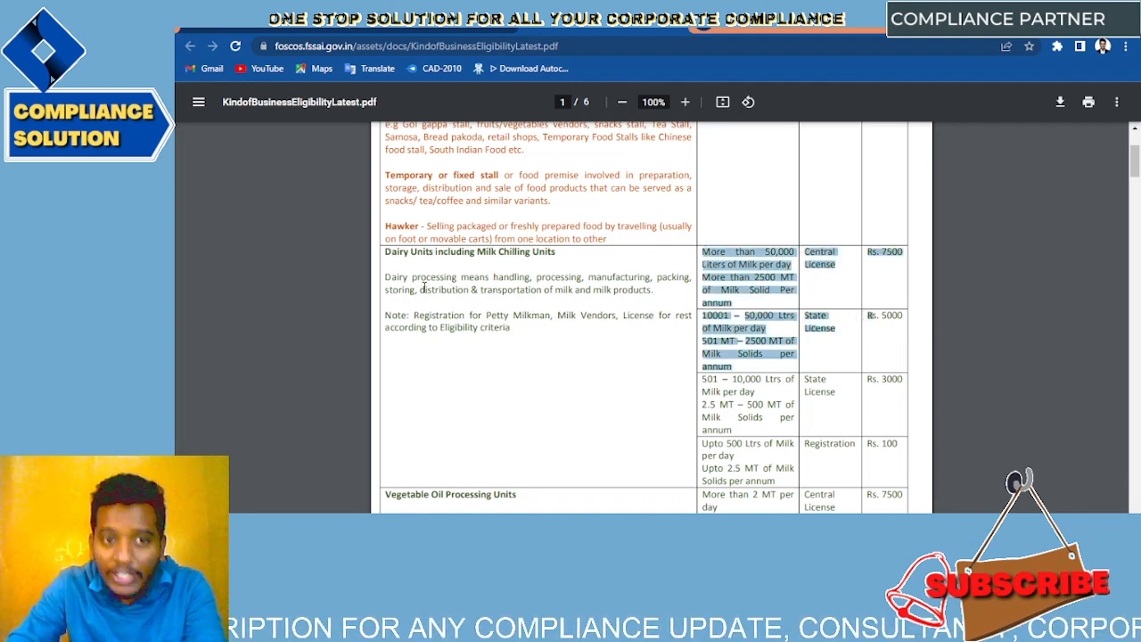
pyautogui.click(385, 252)
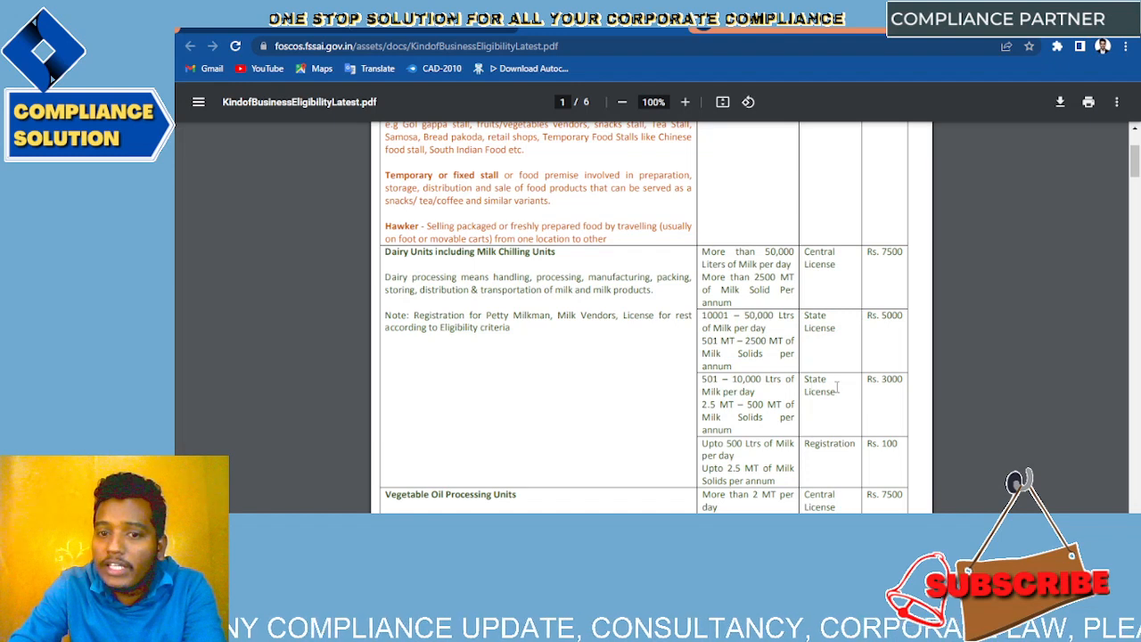
# Step: Highlight the up to 500 L Registration, 501–10,000 L and 10,001–50,000 L dairy tiers and fees
pyautogui.scroll(-1, 793, 431)
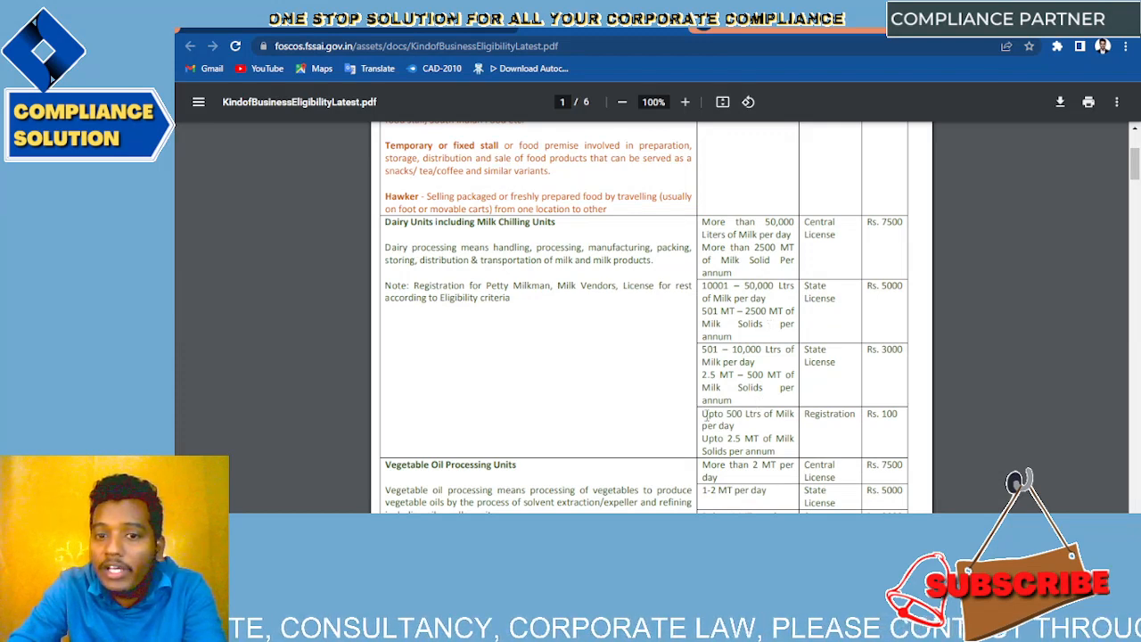
pyautogui.moveTo(701, 414); pyautogui.dragTo(788, 432)
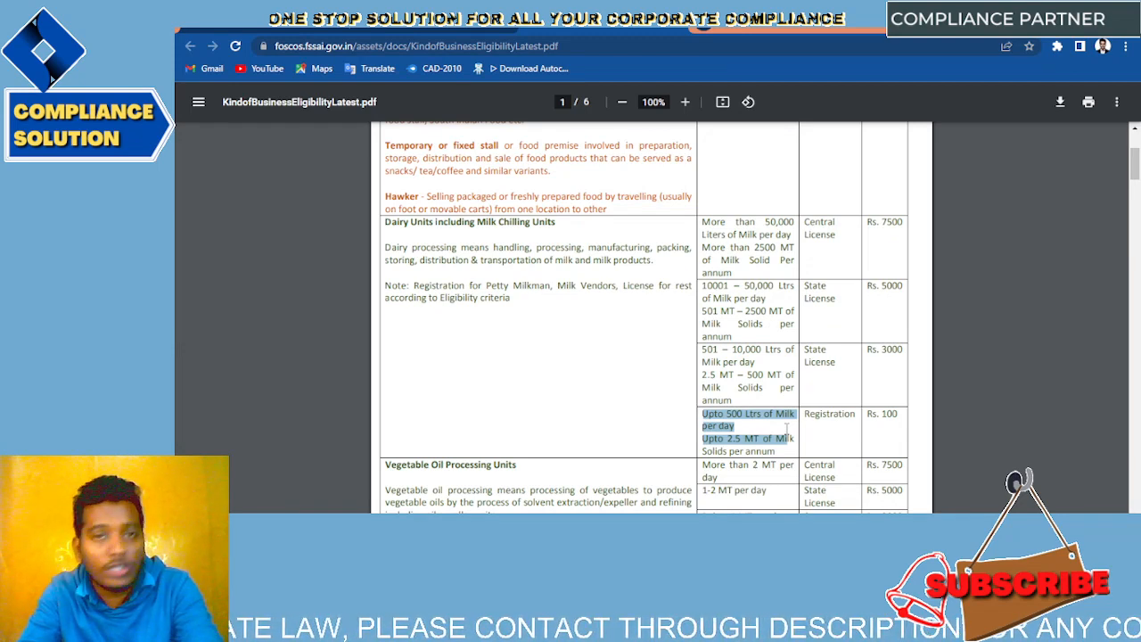
pyautogui.moveTo(853, 414); pyautogui.dragTo(816, 414)
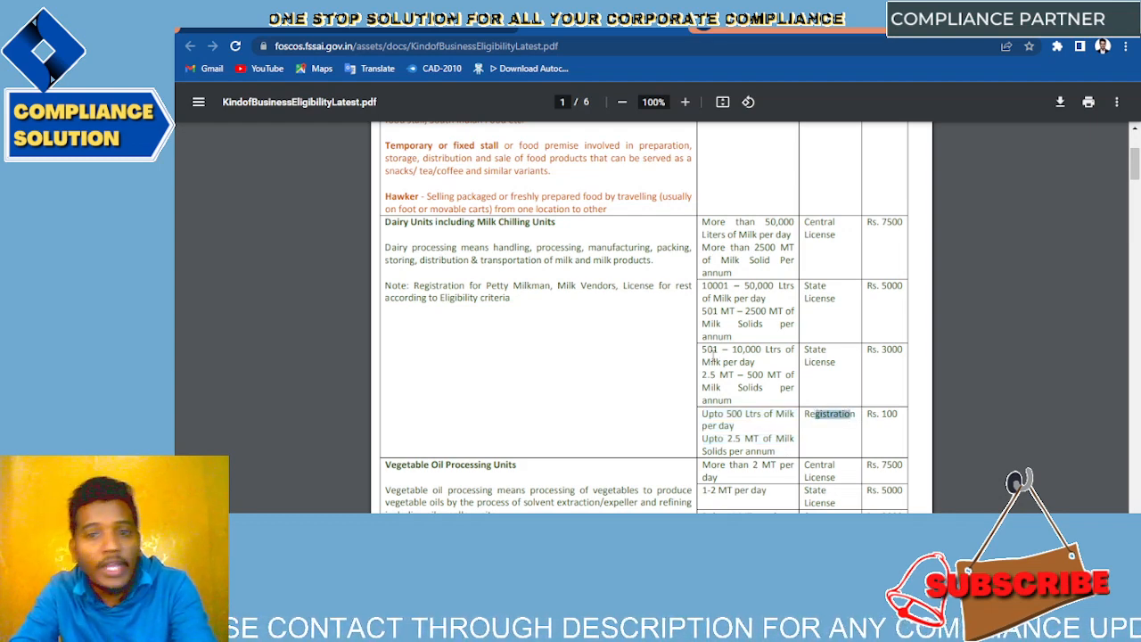
pyautogui.moveTo(702, 350); pyautogui.dragTo(763, 375)
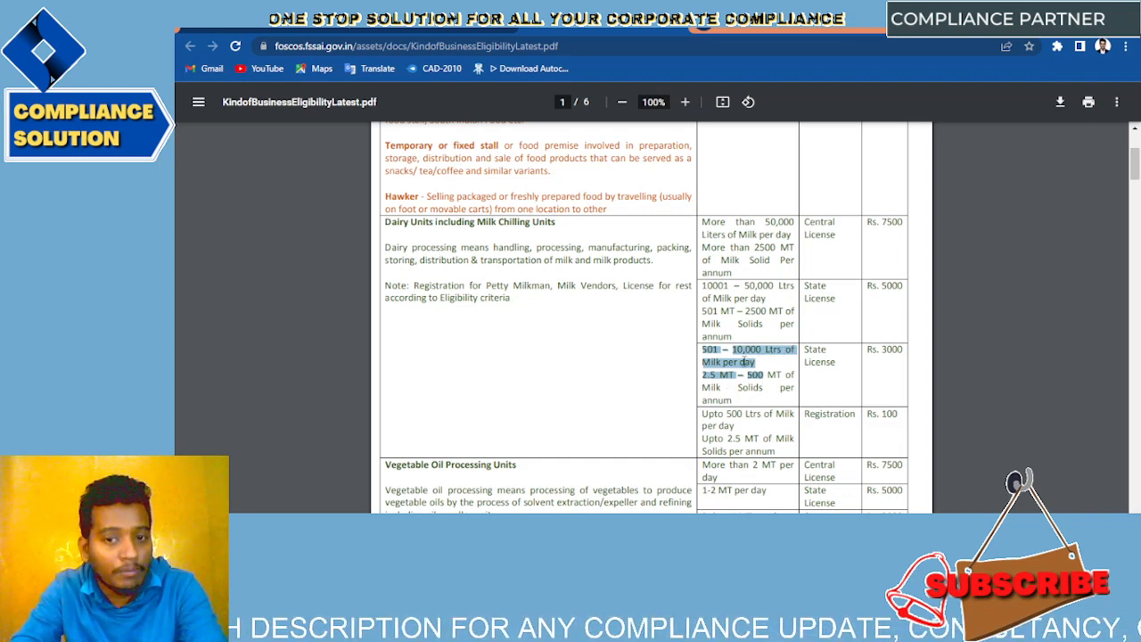
pyautogui.click(813, 353)
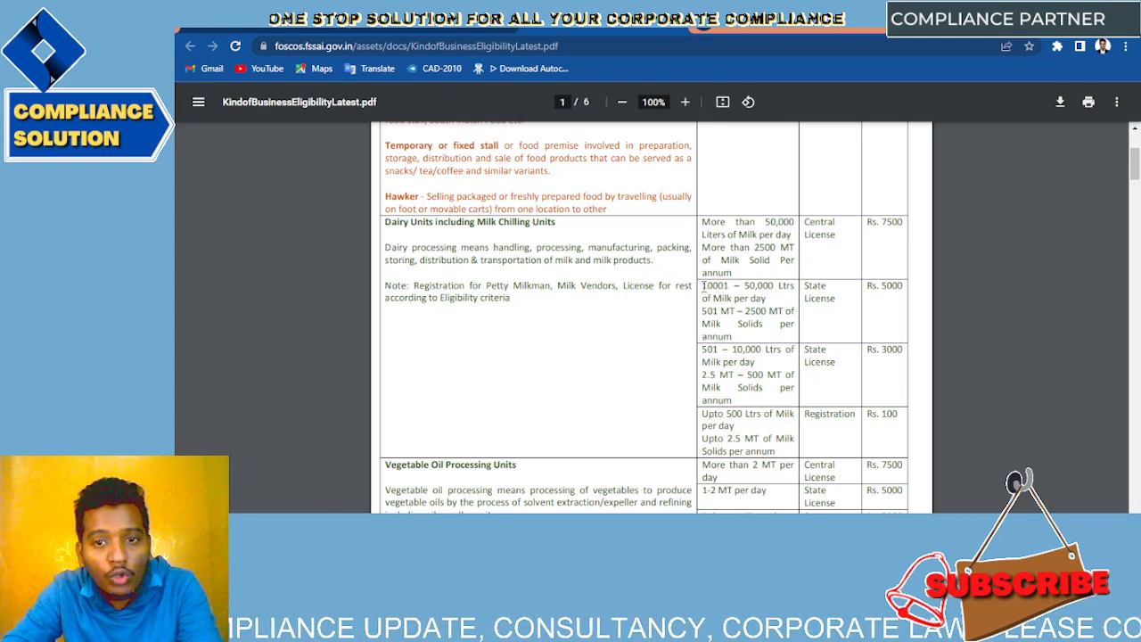
pyautogui.moveTo(704, 286); pyautogui.dragTo(768, 315)
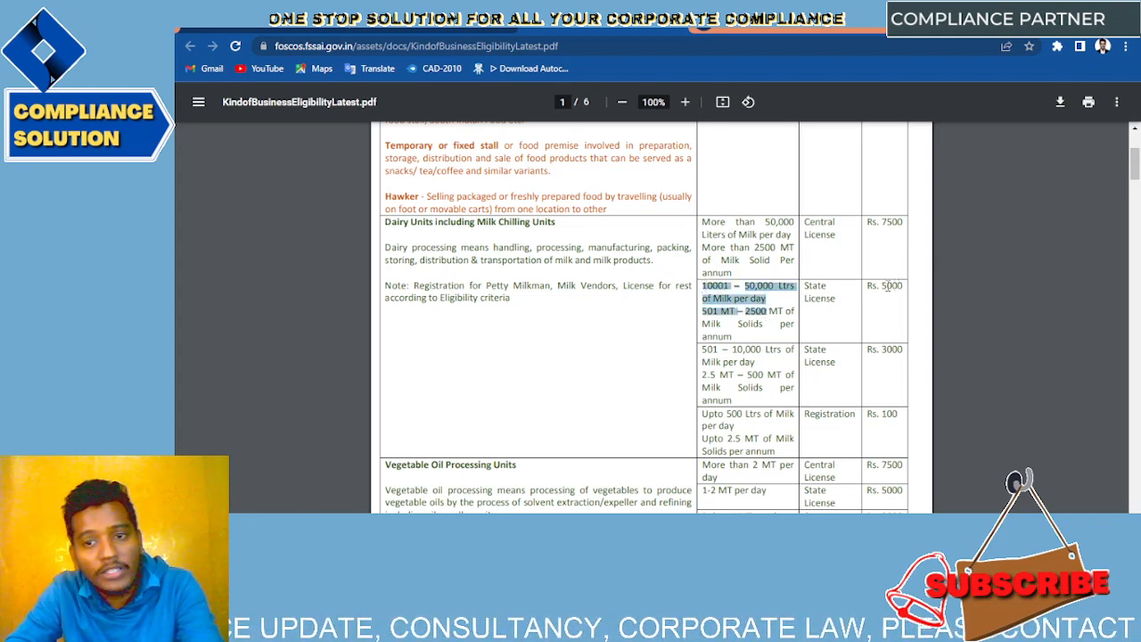
pyautogui.doubleClick(885, 224)
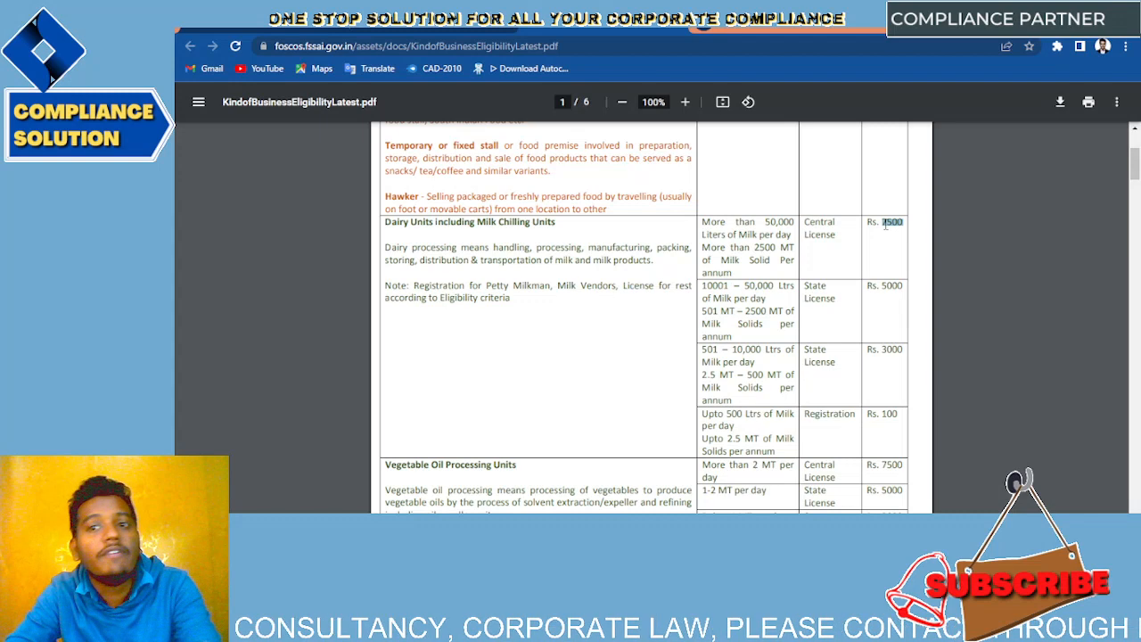
pyautogui.click(841, 258)
# Step: Highlight the Vegetable Oil rows: turnover up to Rs. 12 Lacs, below 1 MT and above 2 MT per day
pyautogui.scroll(-2, 840, 258)
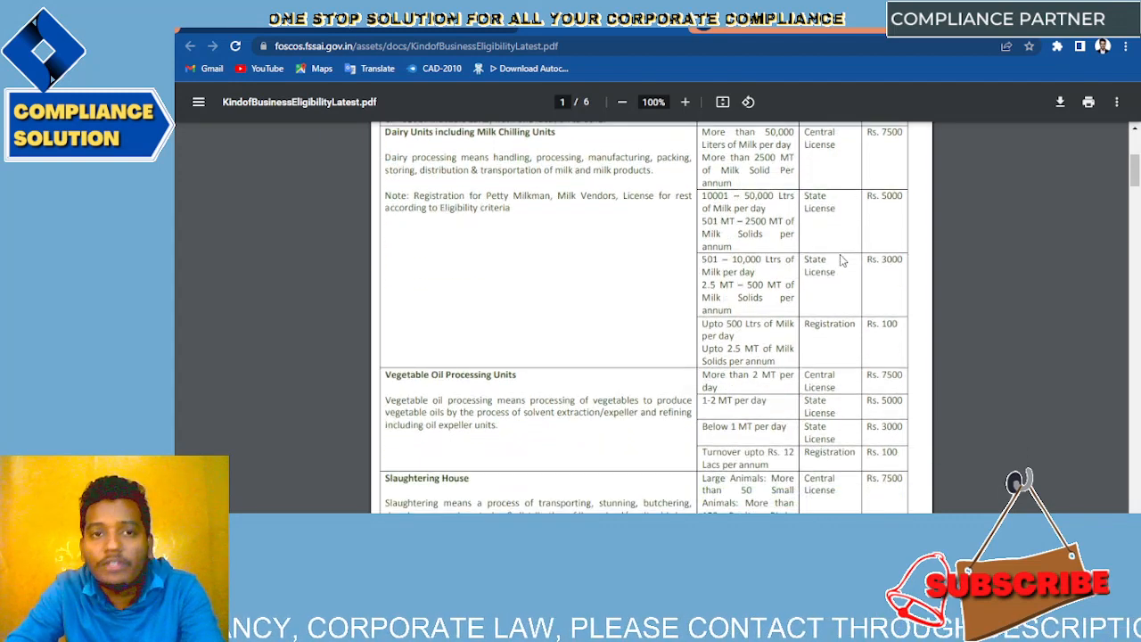
pyautogui.scroll(-2, 841, 259)
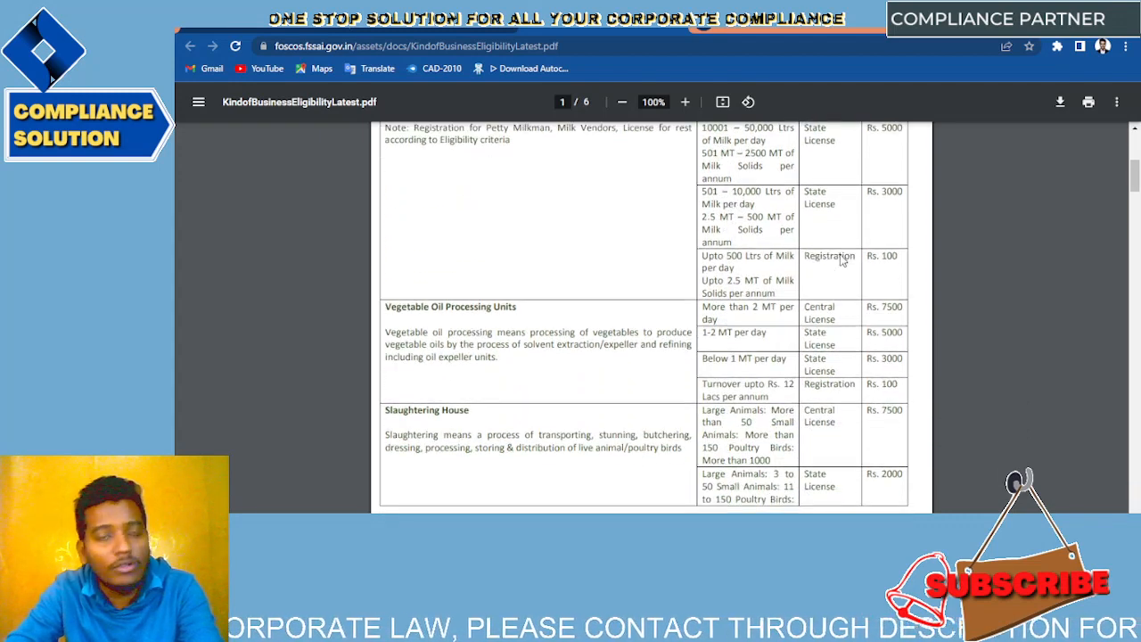
pyautogui.scroll(-1, 553, 291)
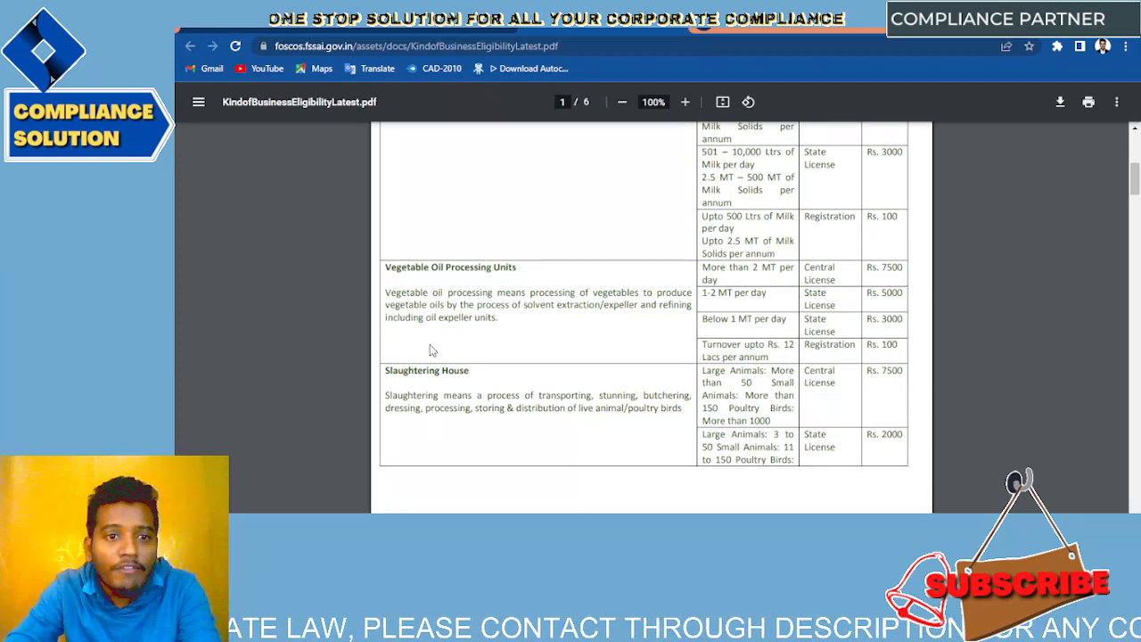
pyautogui.scroll(-1, 494, 282)
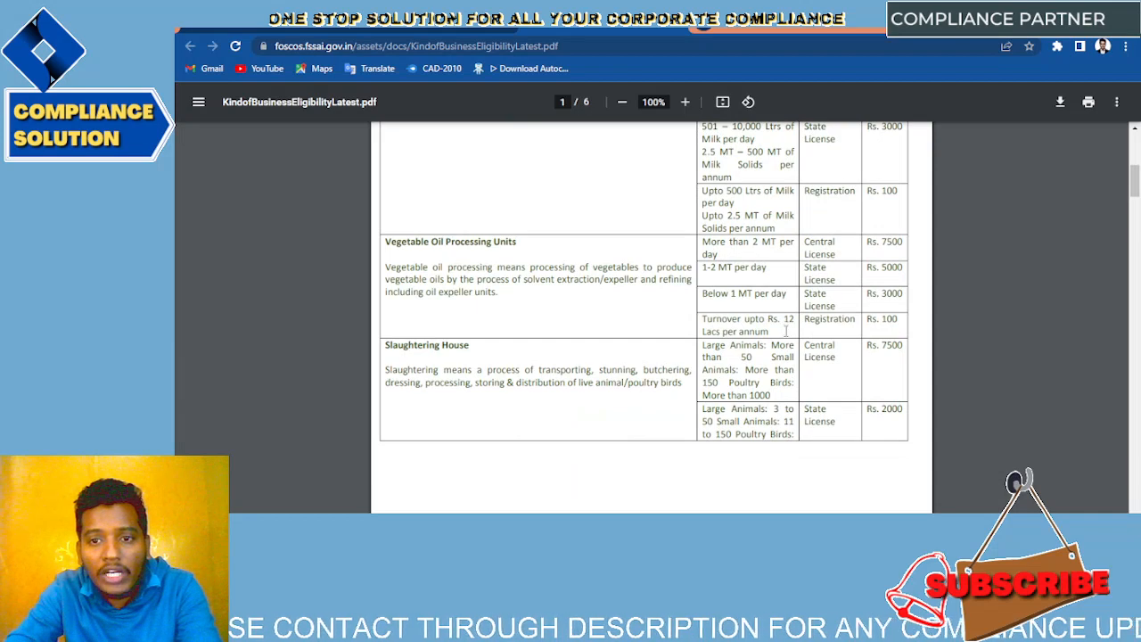
pyautogui.moveTo(701, 319); pyautogui.dragTo(908, 312)
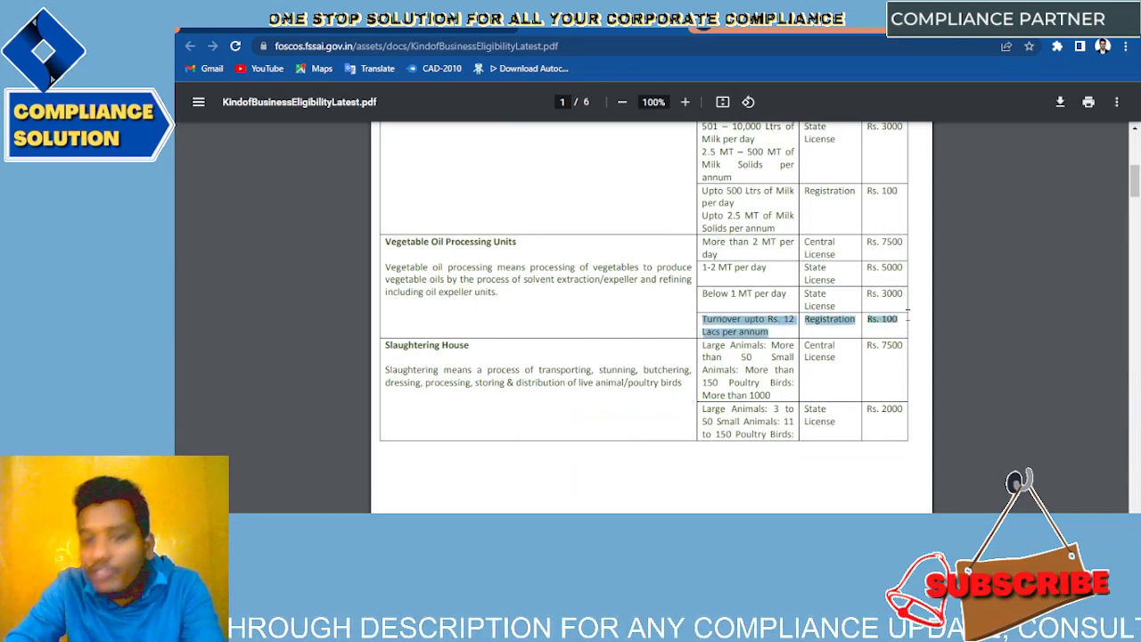
pyautogui.moveTo(701, 293); pyautogui.dragTo(915, 292)
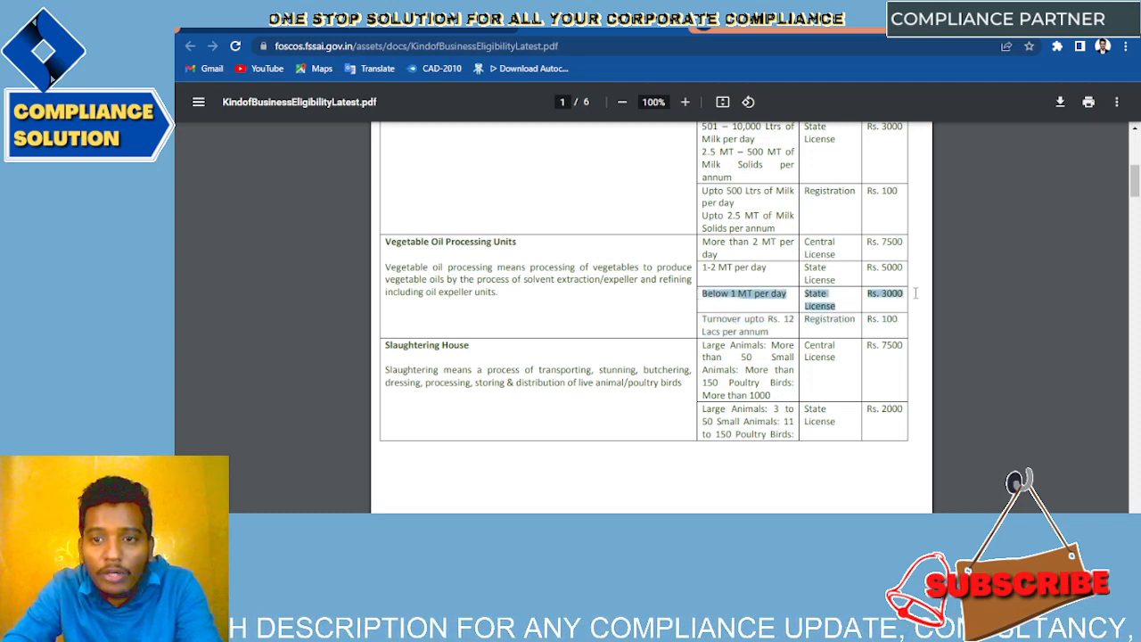
pyautogui.moveTo(702, 243); pyautogui.dragTo(843, 248)
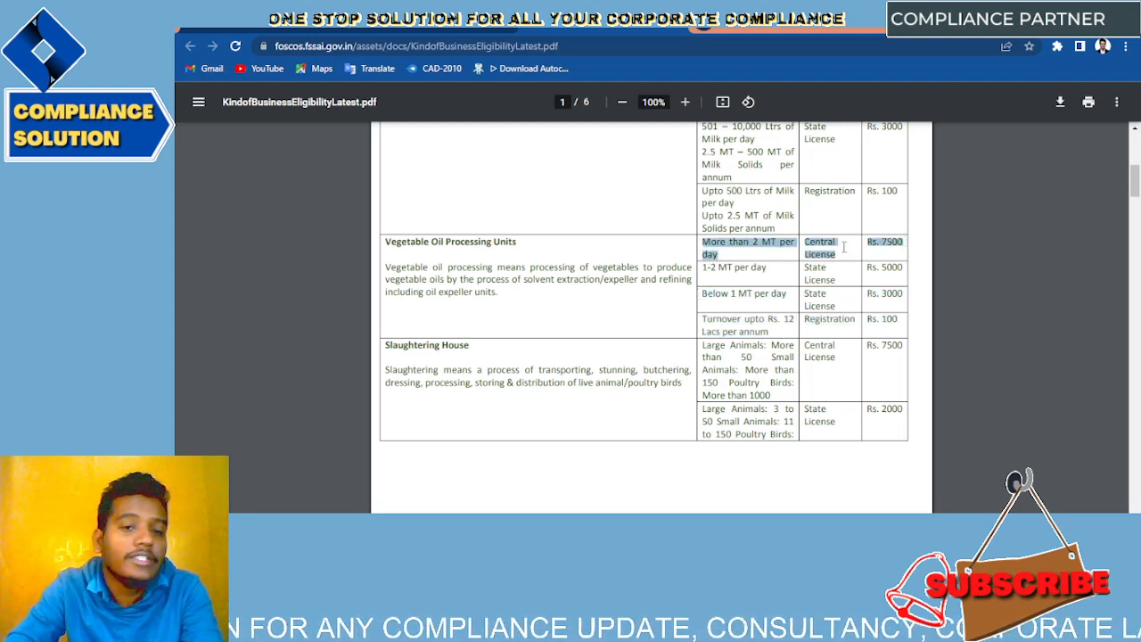
# Step: Highlight the Slaughtering House description and its large-animal criteria for a Central License
pyautogui.scroll(-2, 844, 247)
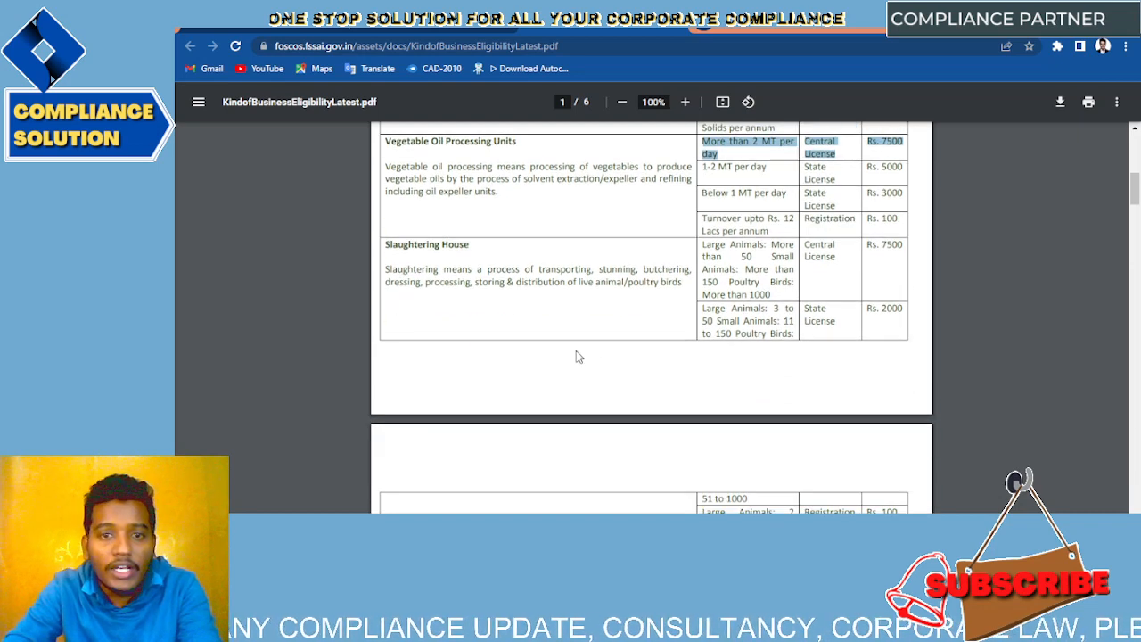
pyautogui.click(412, 244)
pyautogui.moveTo(413, 244); pyautogui.dragTo(879, 286)
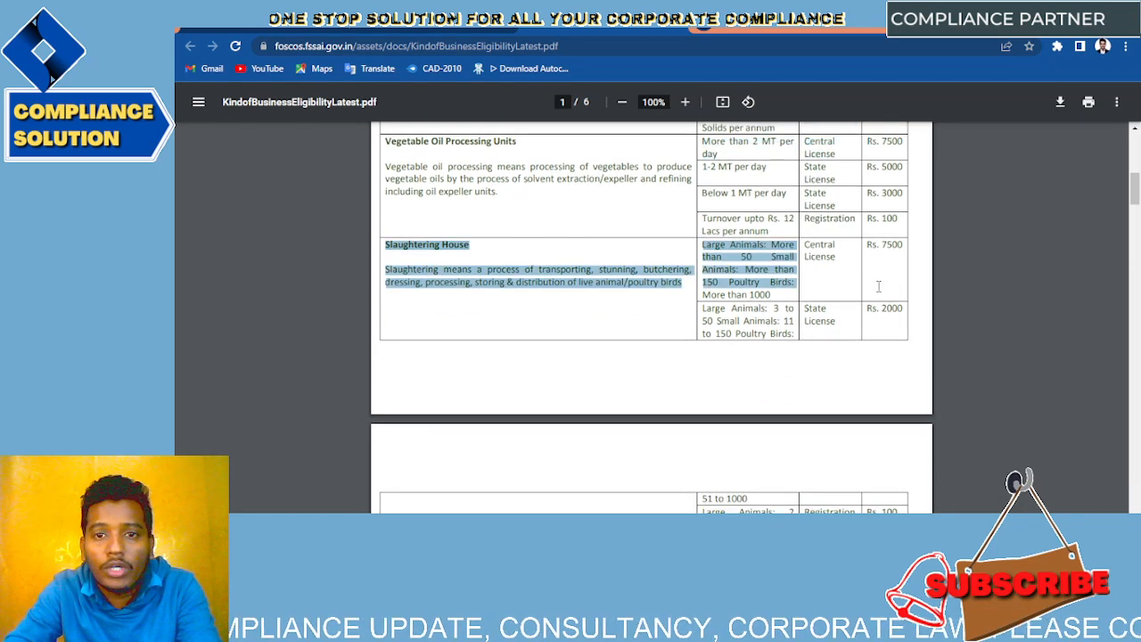
pyautogui.click(571, 294)
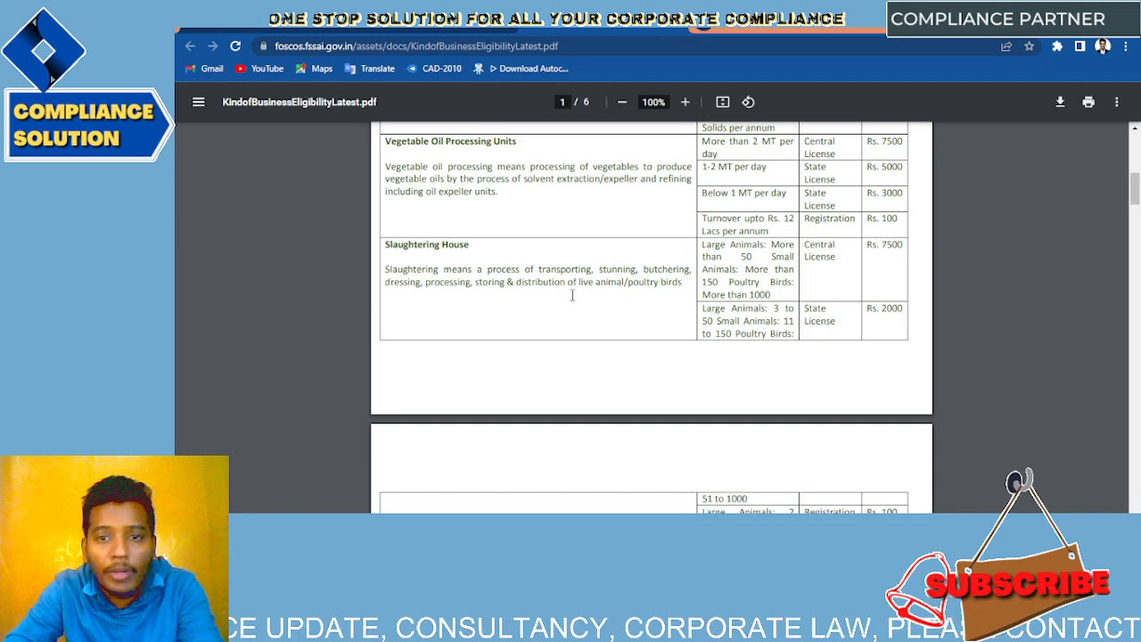
pyautogui.scroll(-3, 572, 294)
pyautogui.scroll(1, 577, 295)
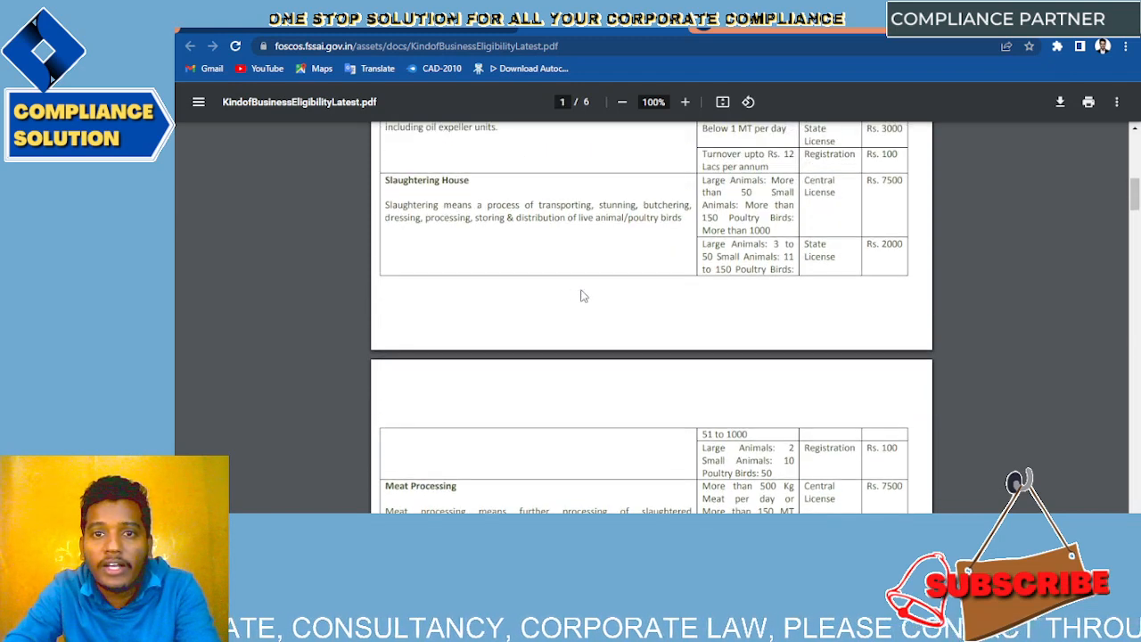
pyautogui.moveTo(703, 181); pyautogui.dragTo(790, 218)
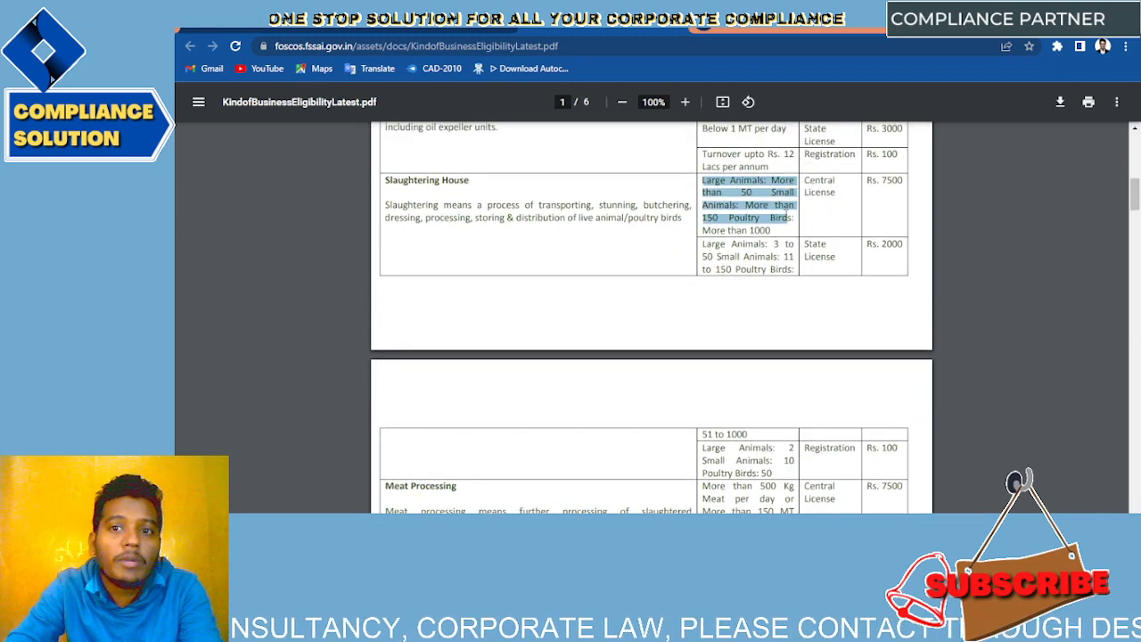
pyautogui.click(711, 240)
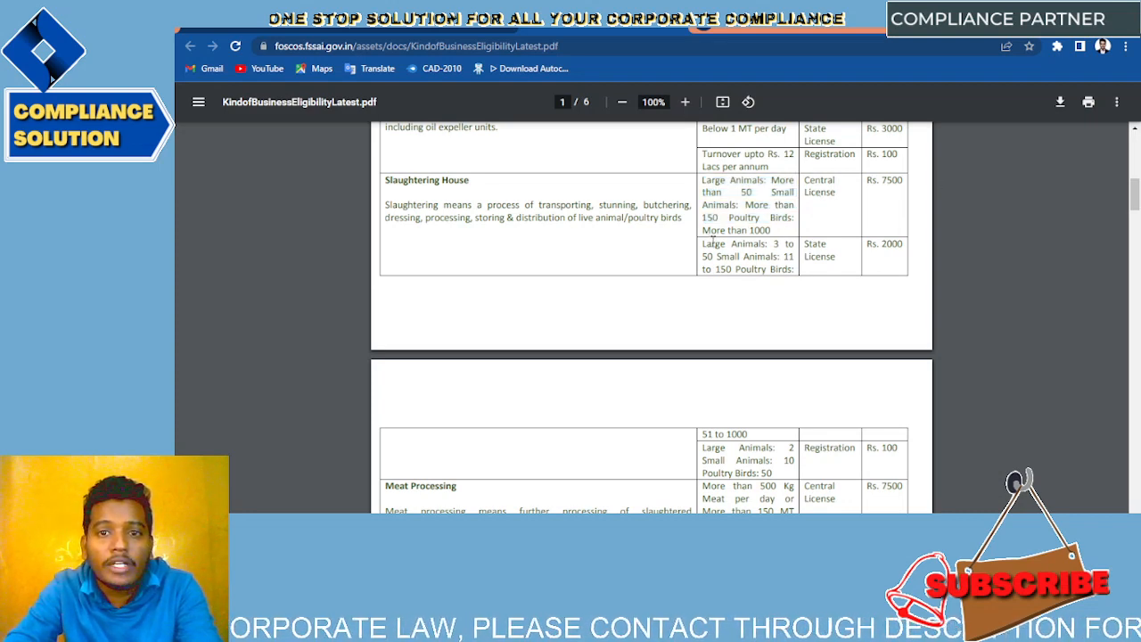
pyautogui.scroll(-1, 716, 241)
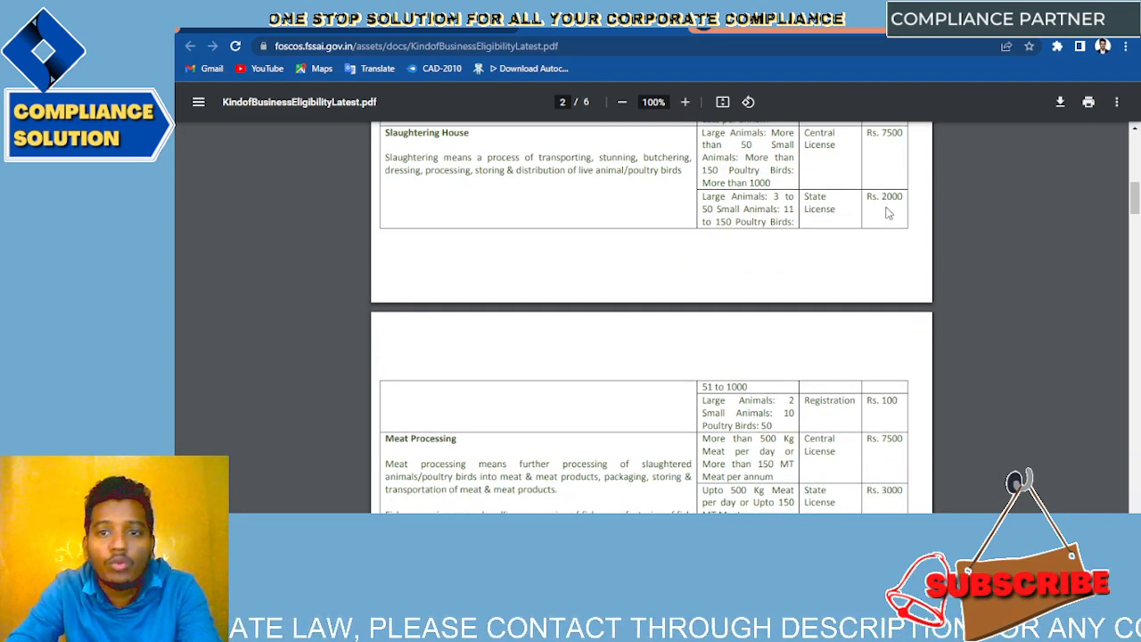
pyautogui.scroll(-3, 765, 387)
pyautogui.scroll(1, 767, 385)
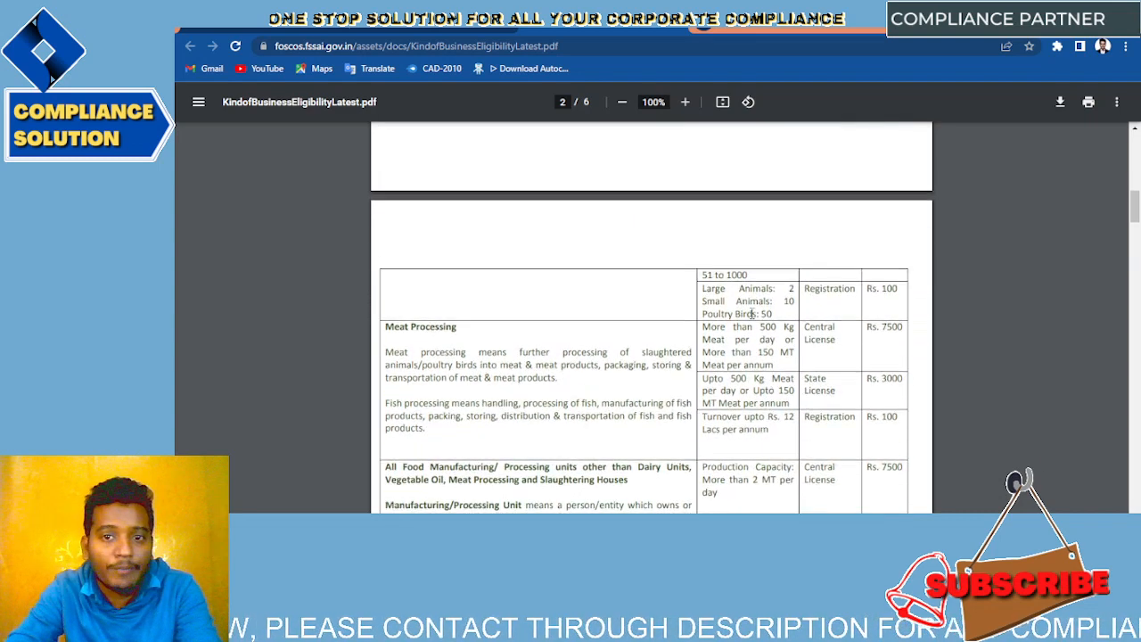
pyautogui.moveTo(705, 288); pyautogui.dragTo(795, 290)
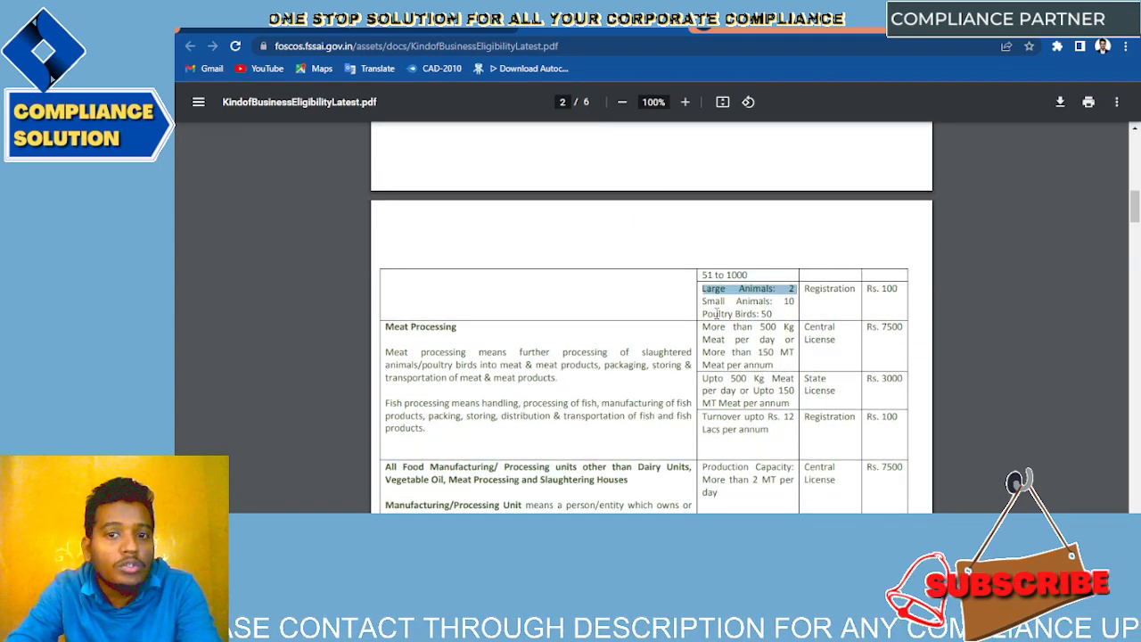
pyautogui.moveTo(702, 303); pyautogui.dragTo(766, 314)
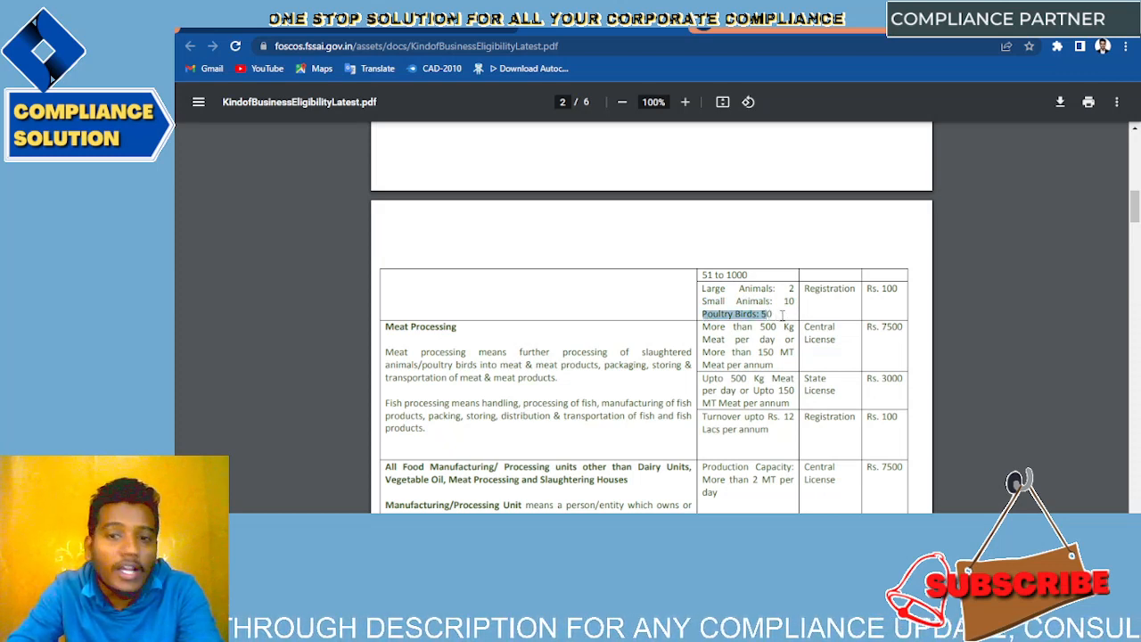
pyautogui.click(783, 314)
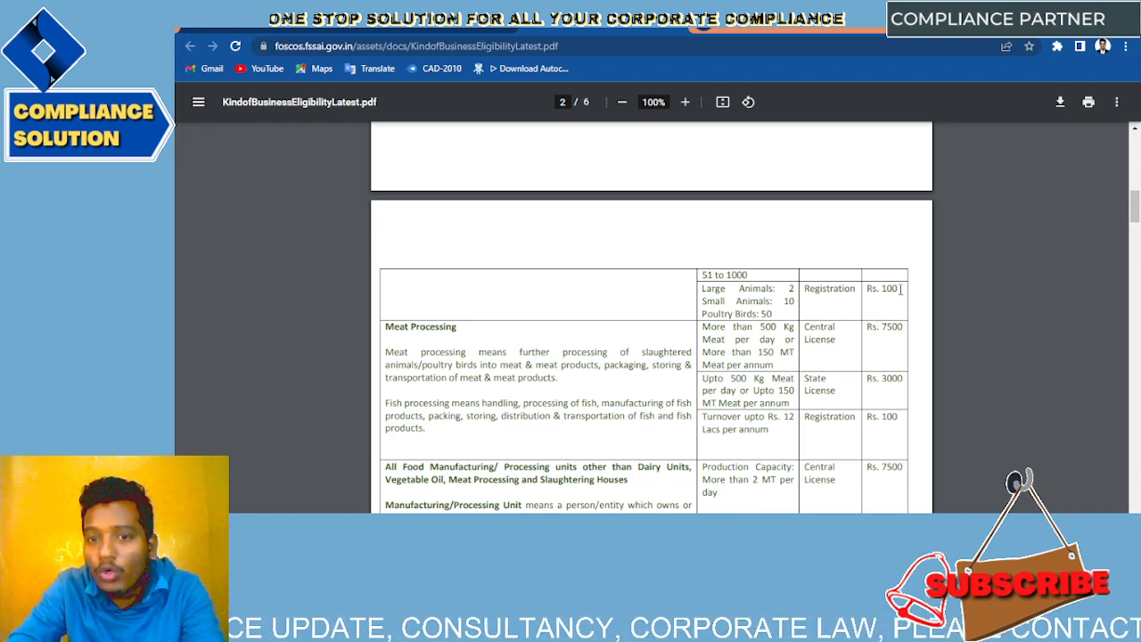
pyautogui.moveTo(900, 289); pyautogui.dragTo(702, 293)
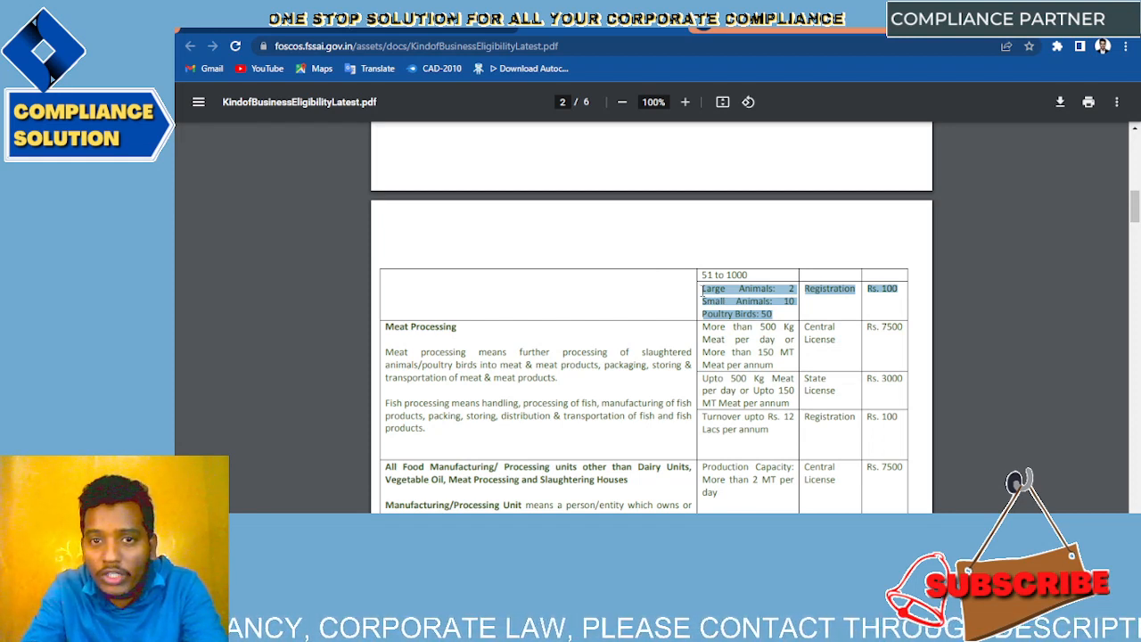
pyautogui.click(702, 295)
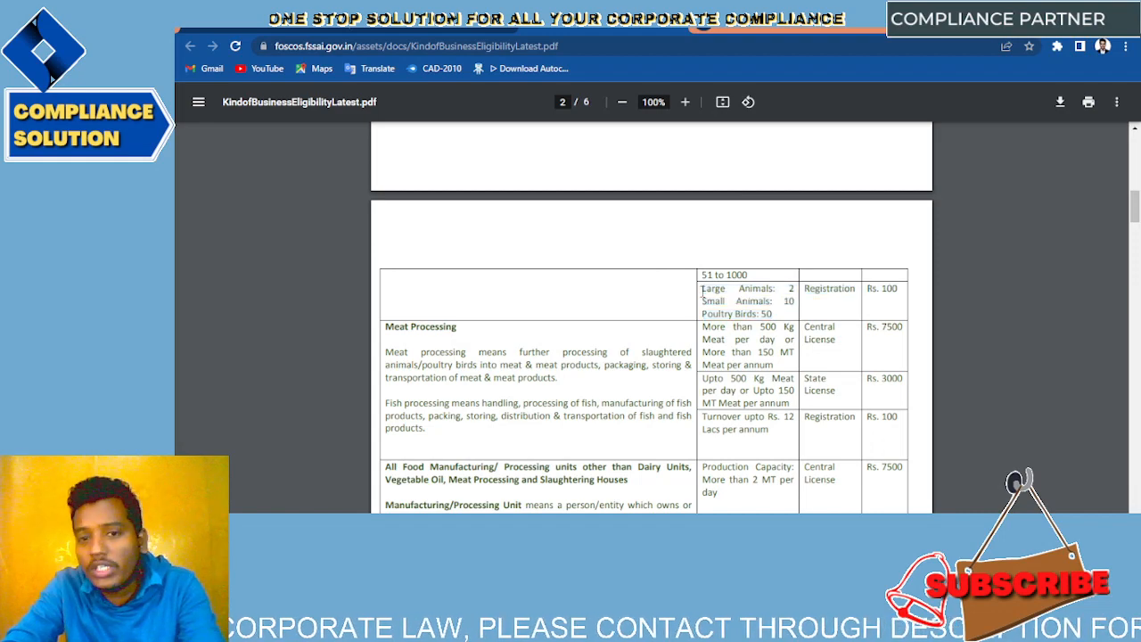
# Step: Scroll to page 4 and highlight the Restaurants description, registration row and Club/Canteen text
pyautogui.scroll(-3, 703, 295)
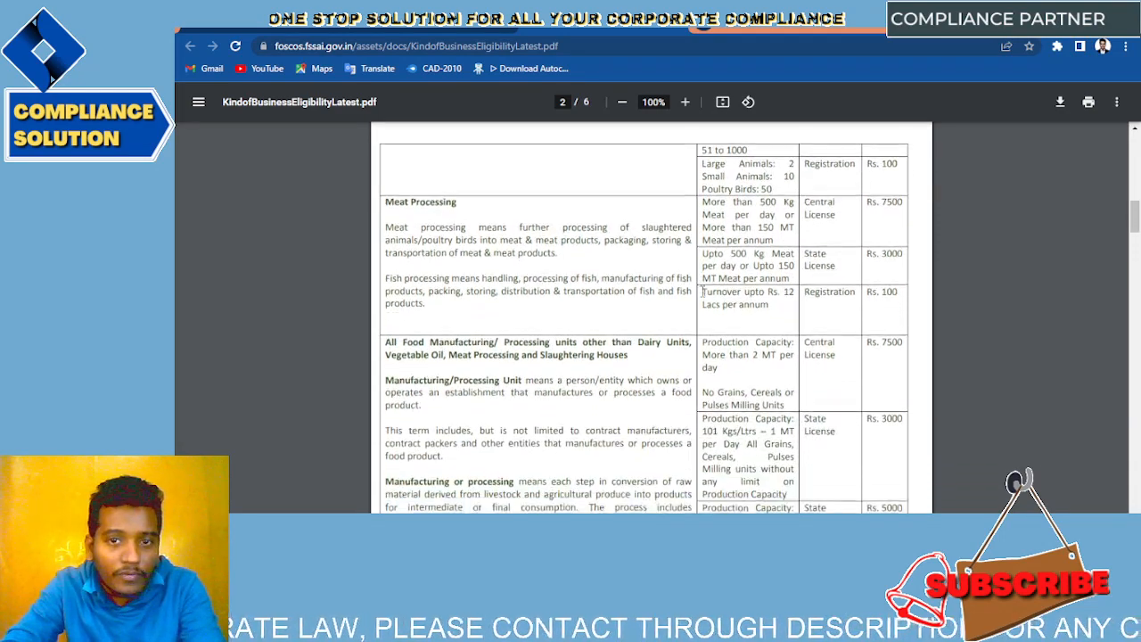
pyautogui.scroll(-10, 440, 196)
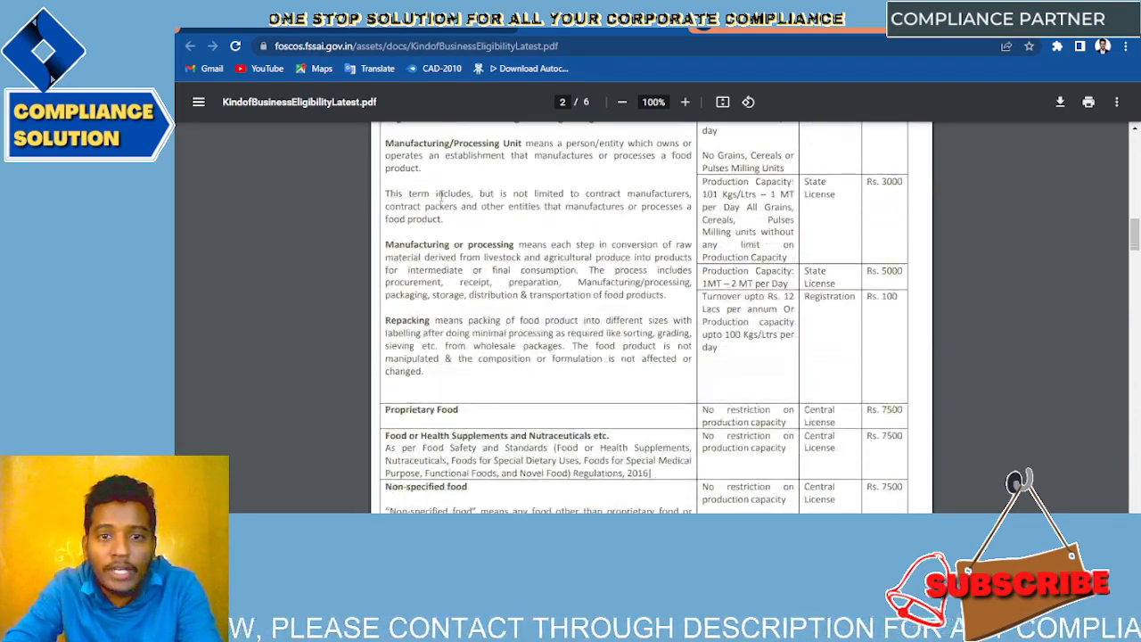
pyautogui.scroll(-10, 440, 196)
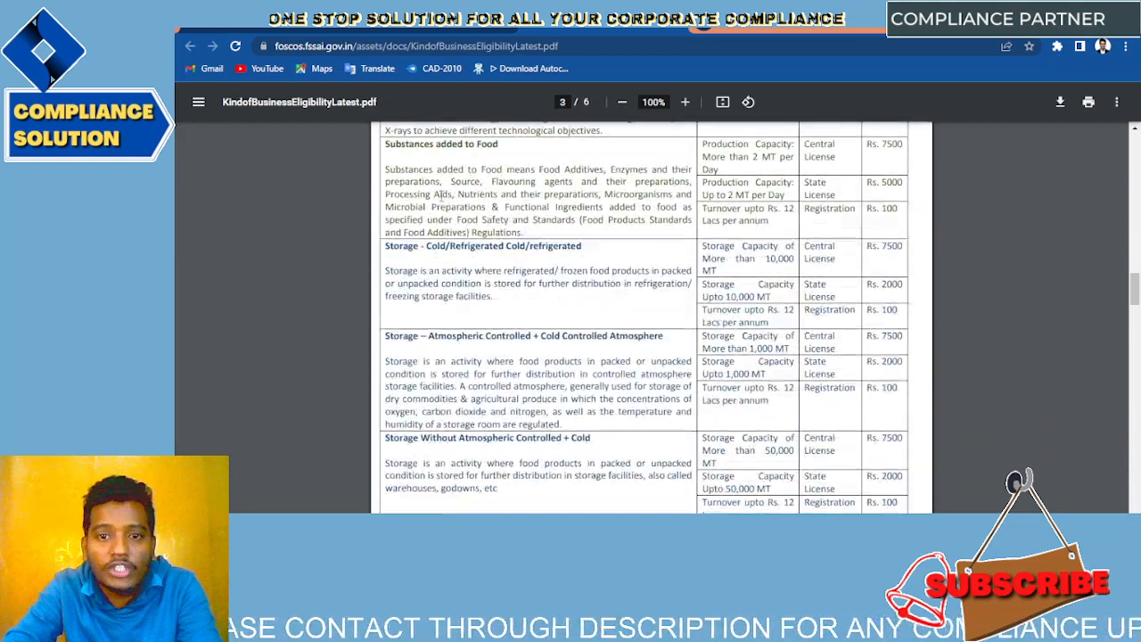
pyautogui.scroll(-10, 440, 196)
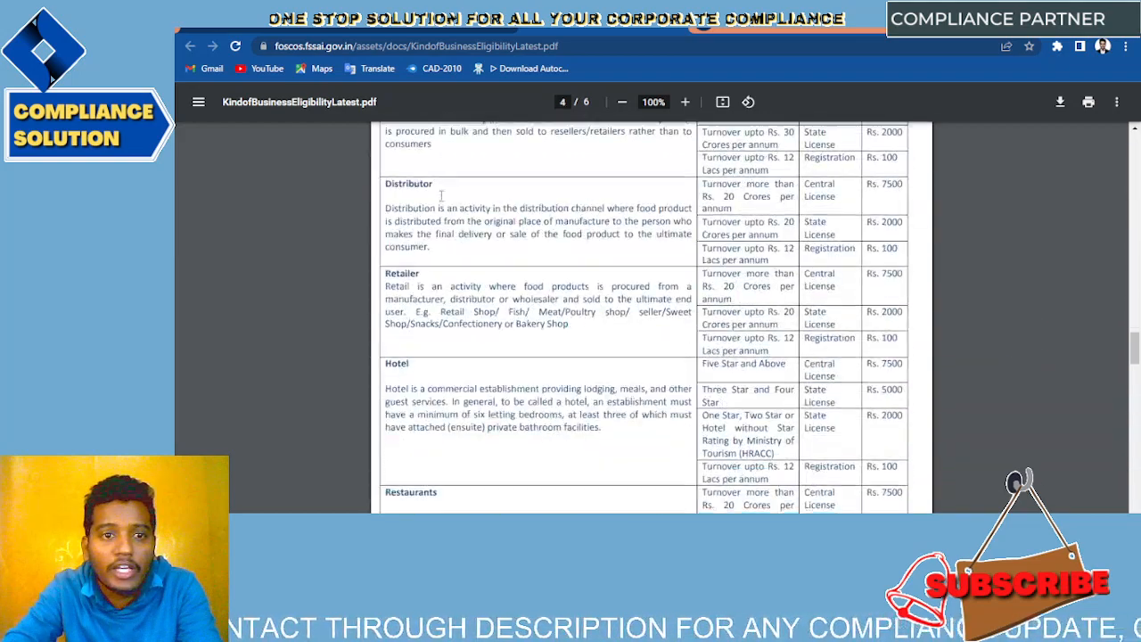
pyautogui.scroll(-3, 441, 196)
pyautogui.scroll(3, 441, 196)
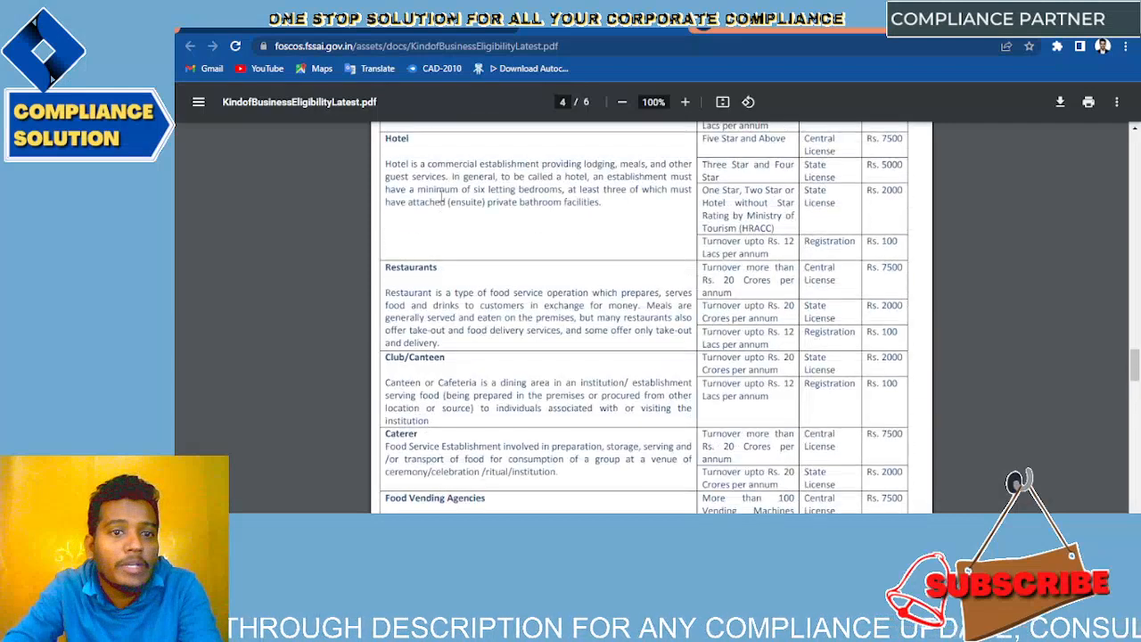
pyautogui.moveTo(383, 265); pyautogui.dragTo(896, 332)
pyautogui.moveTo(780, 355); pyautogui.dragTo(704, 333)
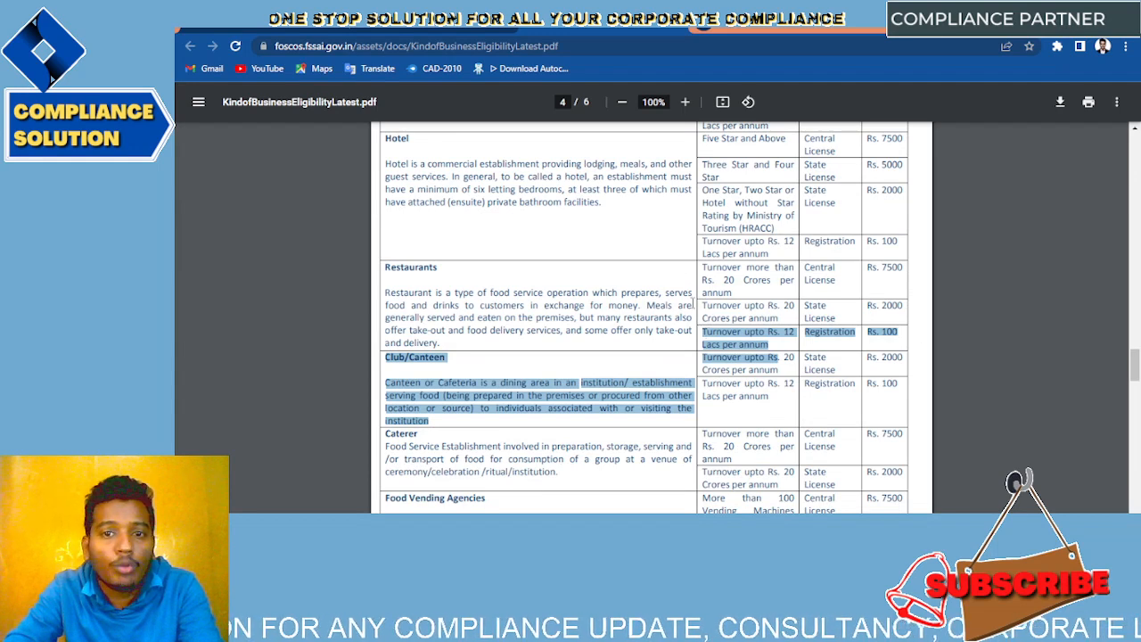
# Step: Highlight the restaurant turnover tiers up to and above Rs. 20 Crores and the Rs. 2000 state fee
pyautogui.moveTo(795, 314); pyautogui.dragTo(692, 305)
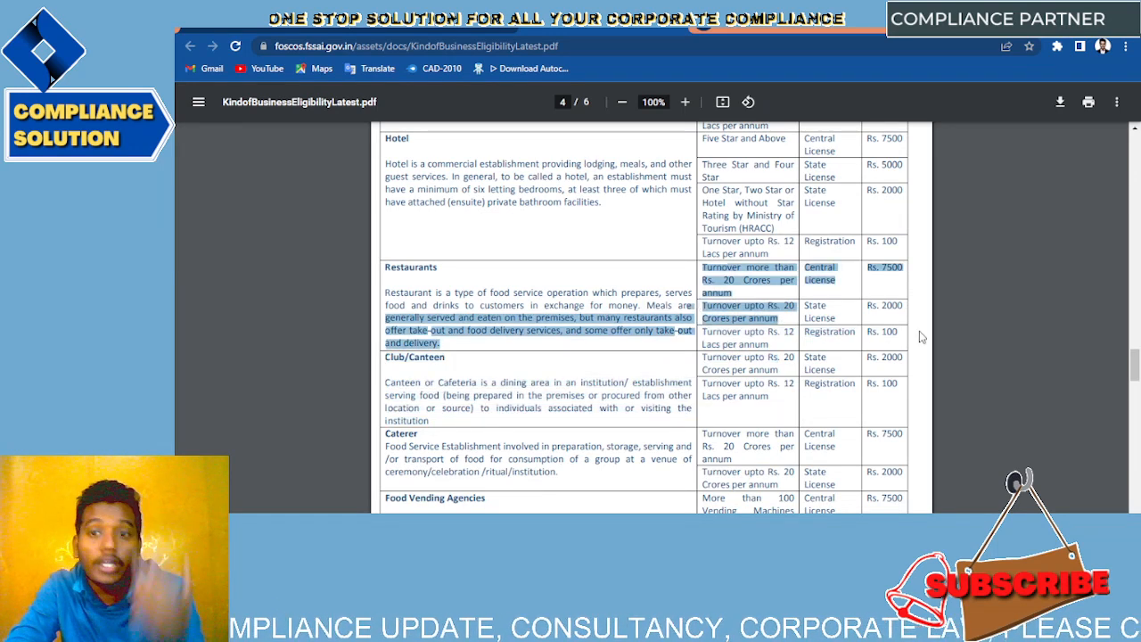
pyautogui.doubleClick(890, 309)
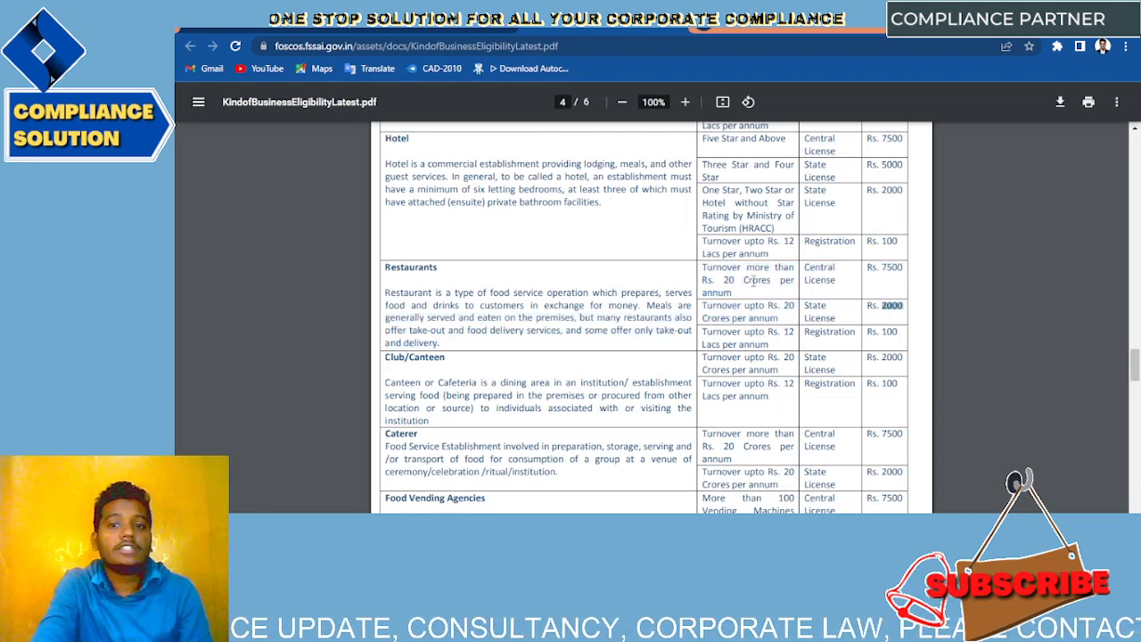
pyautogui.moveTo(704, 267); pyautogui.dragTo(734, 293)
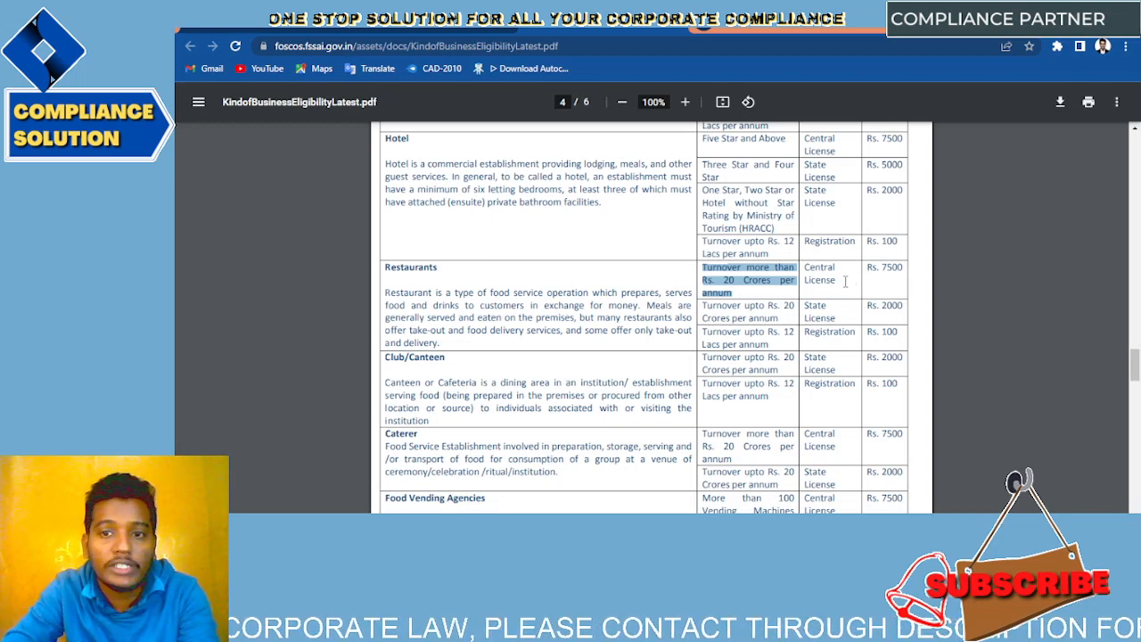
pyautogui.scroll(-7, 845, 281)
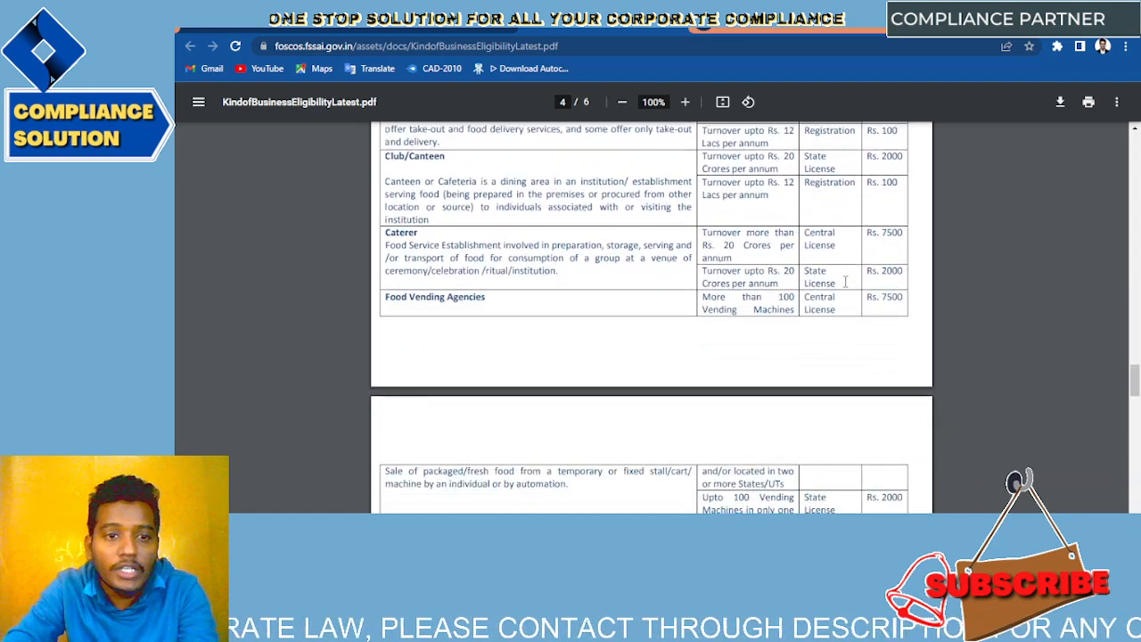
# Step: Highlight the E-Commerce row and its no-limit Central License requirement on page 6
pyautogui.scroll(-10, 845, 282)
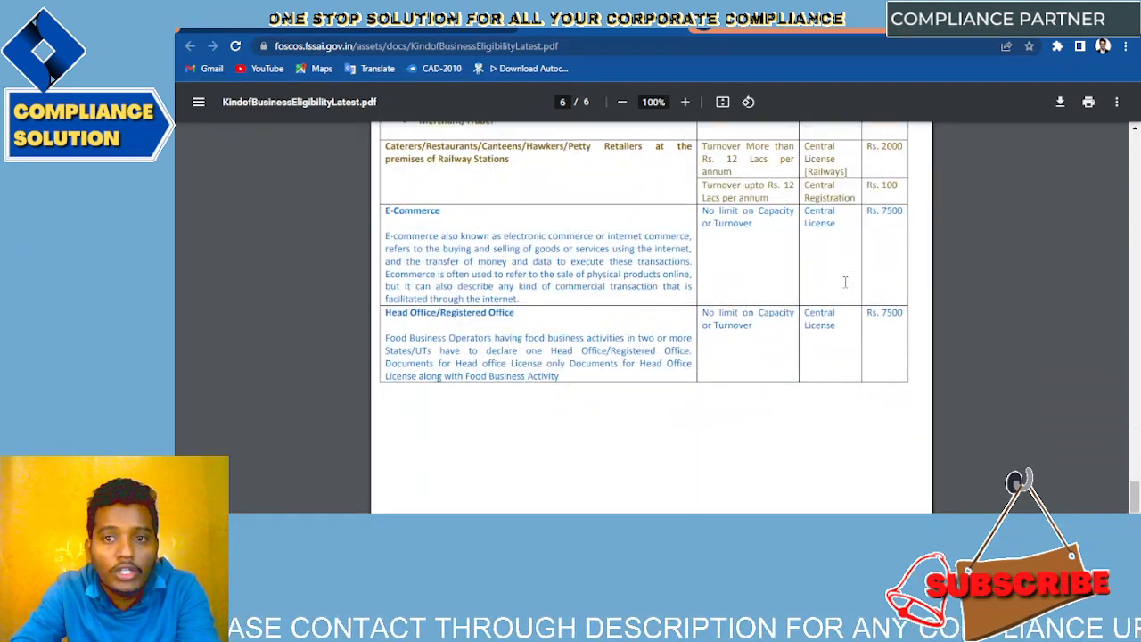
pyautogui.moveTo(384, 210); pyautogui.dragTo(553, 211)
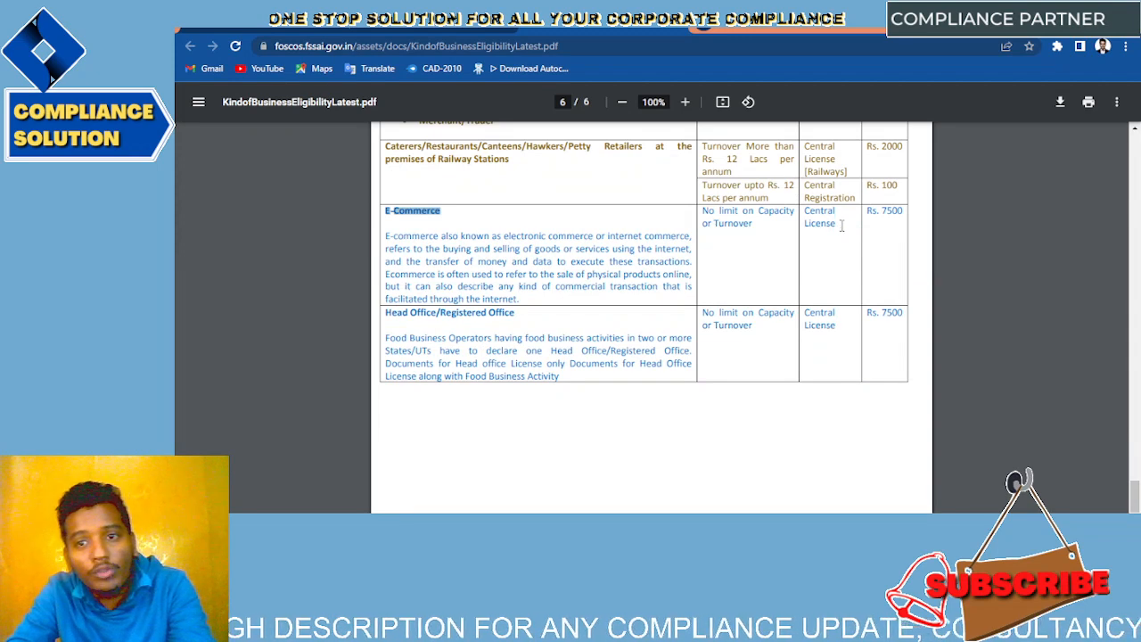
pyautogui.moveTo(840, 225); pyautogui.dragTo(698, 215)
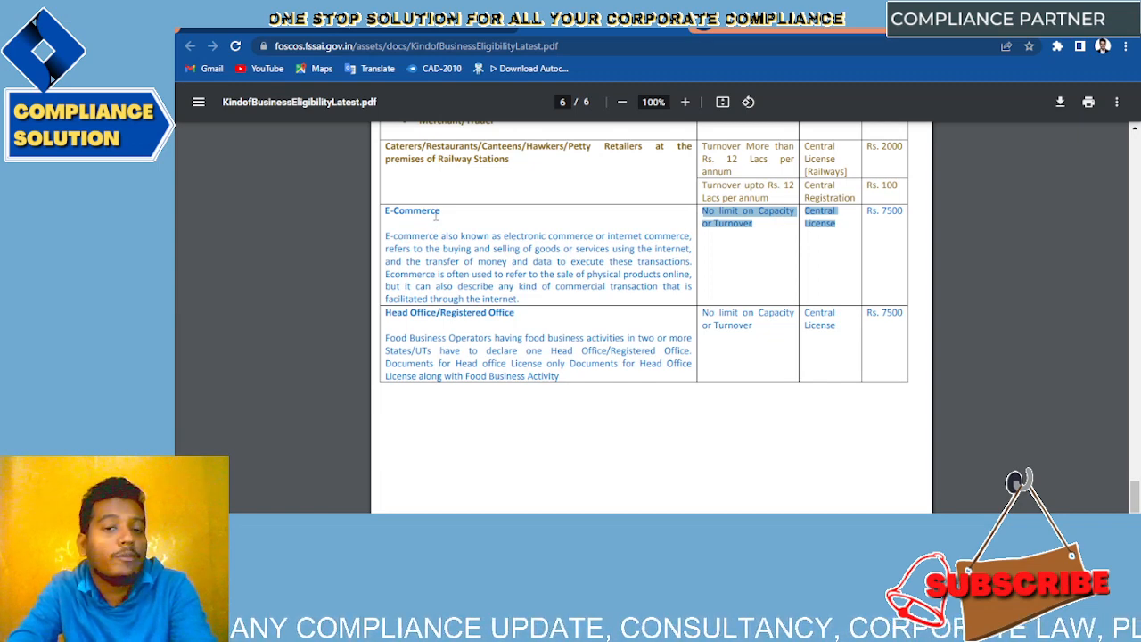
pyautogui.click(841, 253)
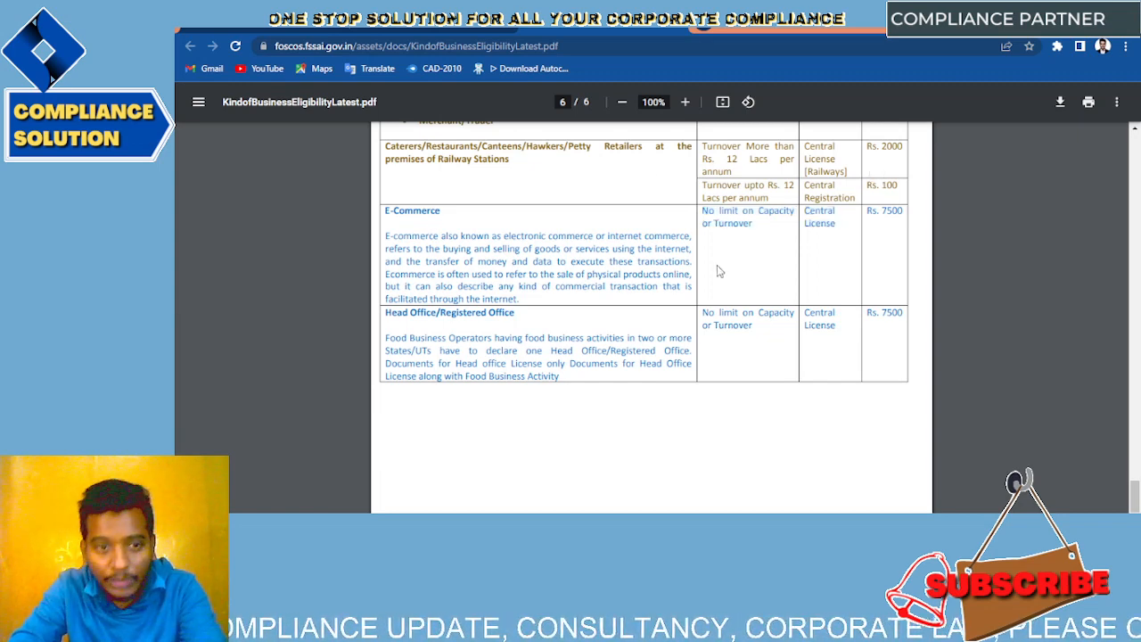
# Step: Highlight the Head Office/Registered Office heading, glancing at the handwritten notes in between
pyautogui.moveTo(519, 313); pyautogui.dragTo(388, 321)
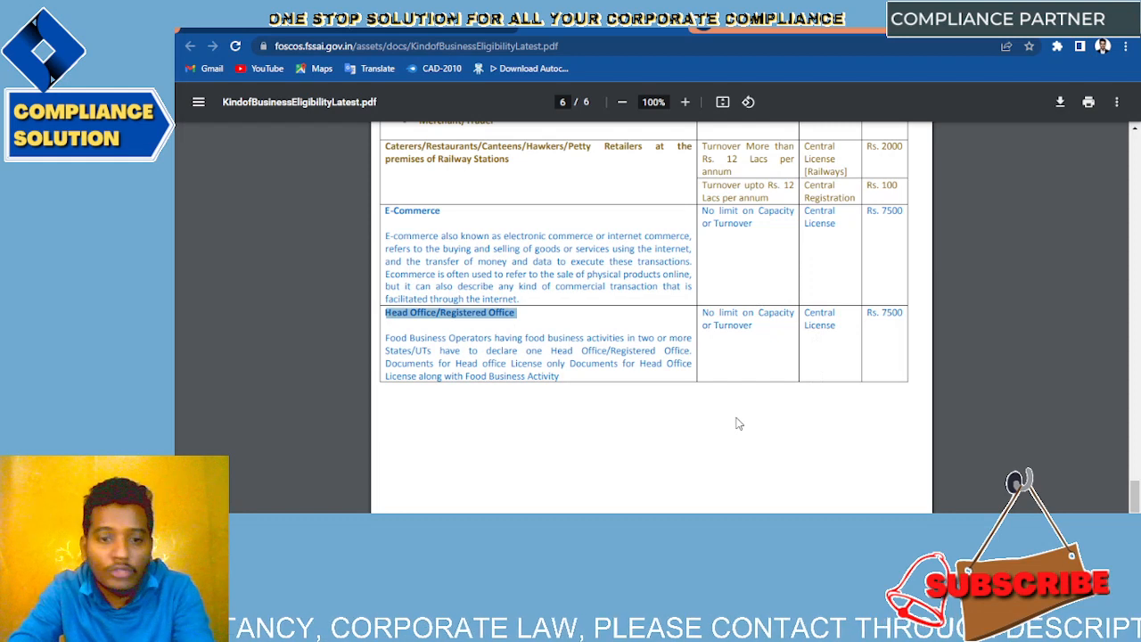
pyautogui.click(403, 531)
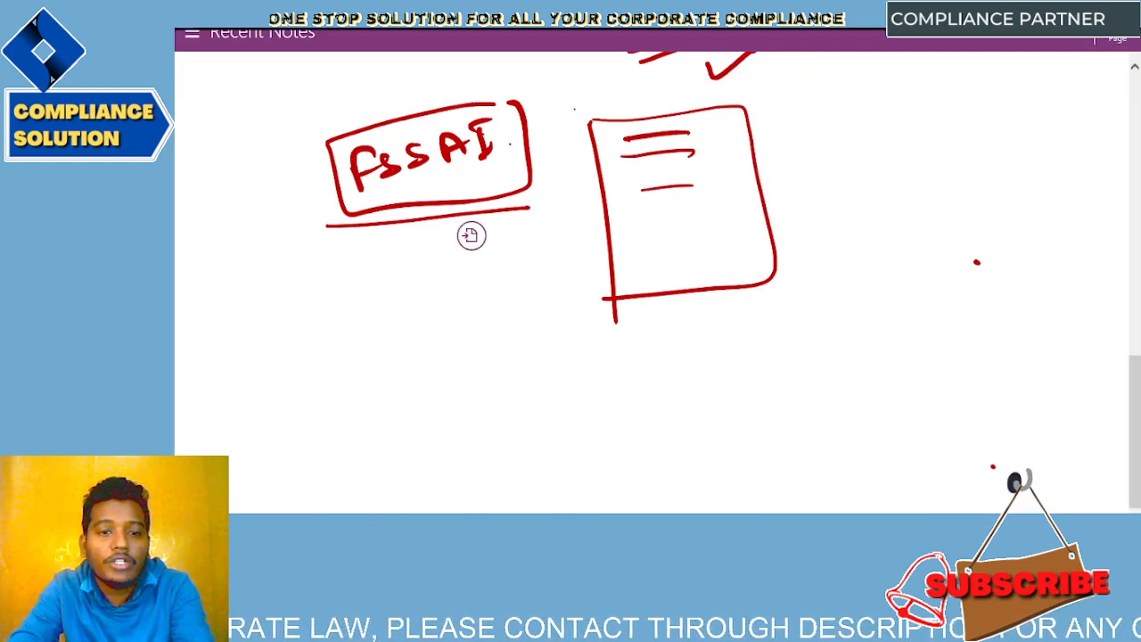
pyautogui.click(670, 532)
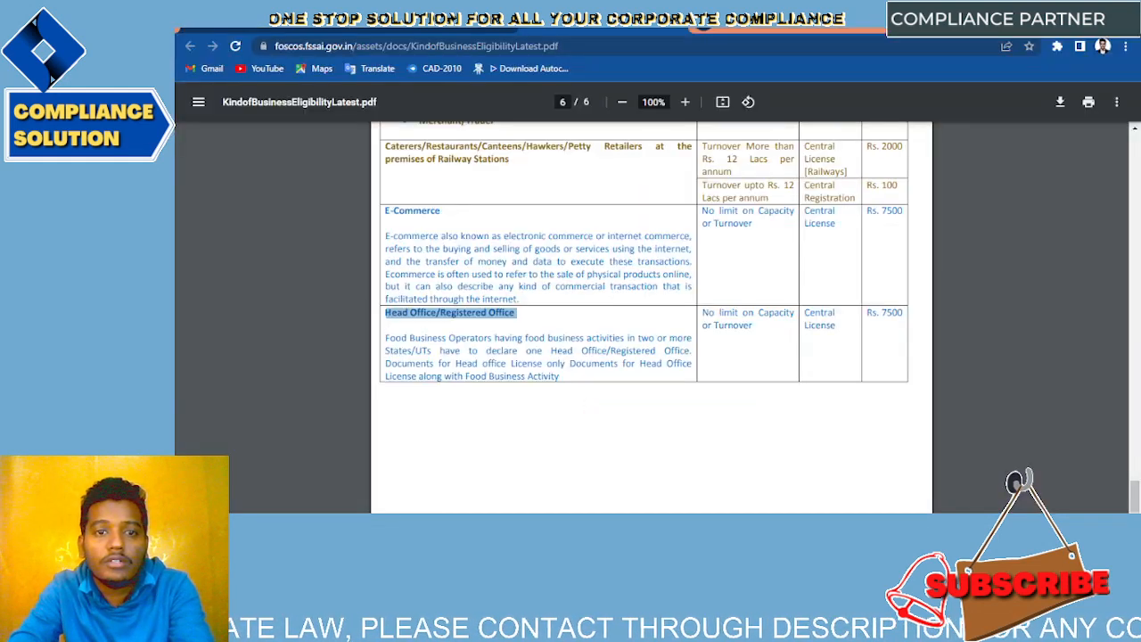
pyautogui.click(649, 321)
pyautogui.scroll(1, 649, 321)
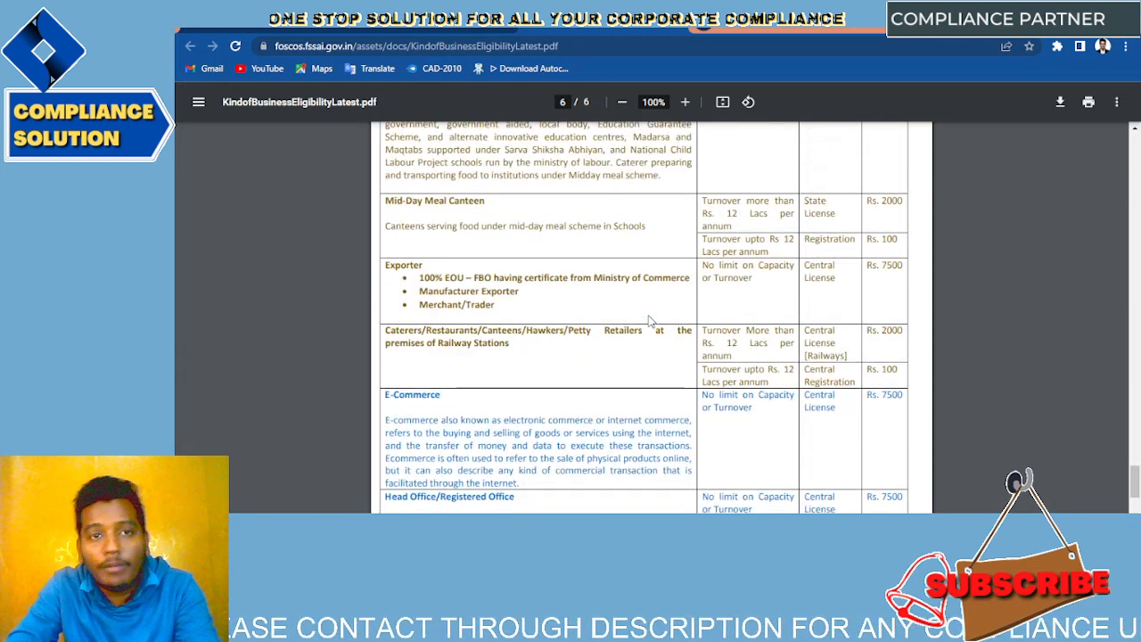
# Step: Return to the FoSCoS home page and choose the orange Apply License/Registration tile
pyautogui.click(679, 29)
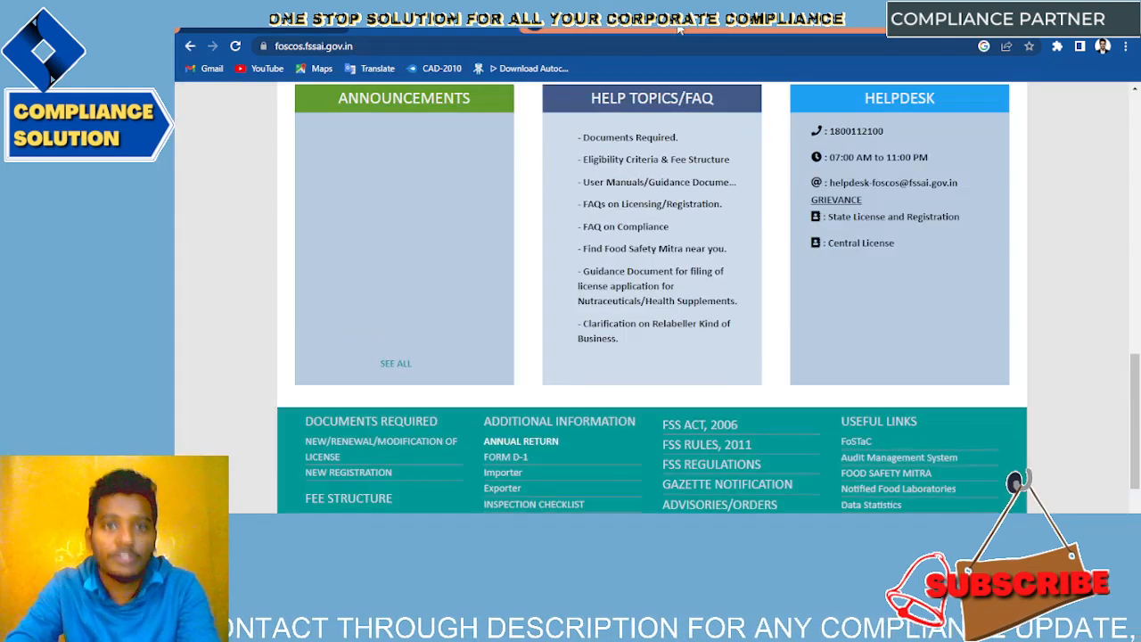
pyautogui.scroll(5, 710, 282)
pyautogui.scroll(3, 711, 282)
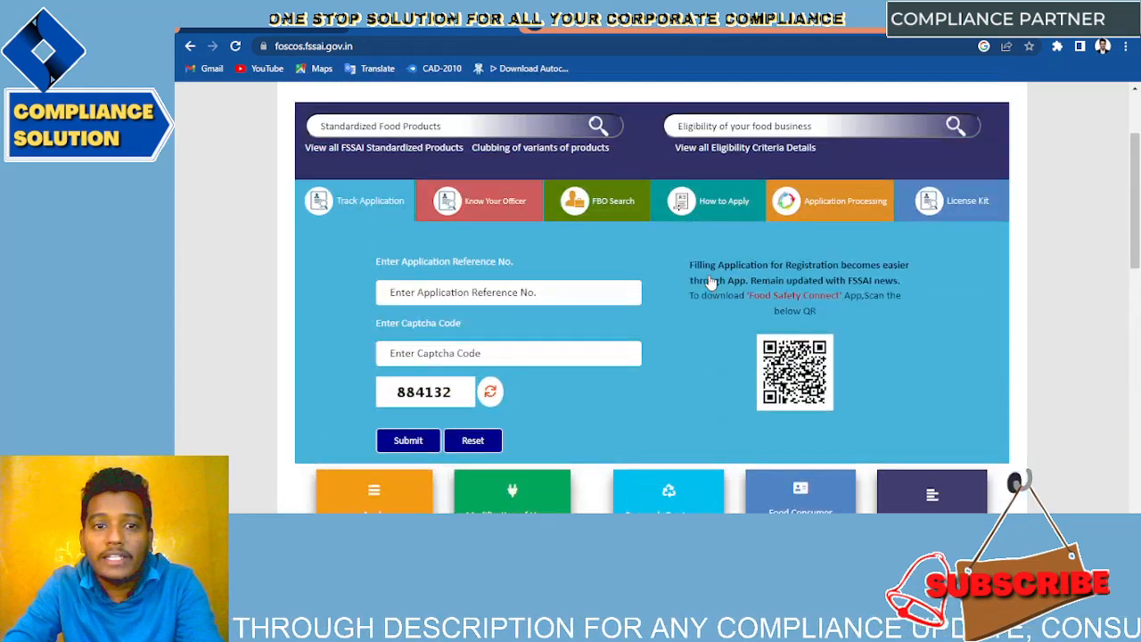
pyautogui.scroll(-3, 319, 270)
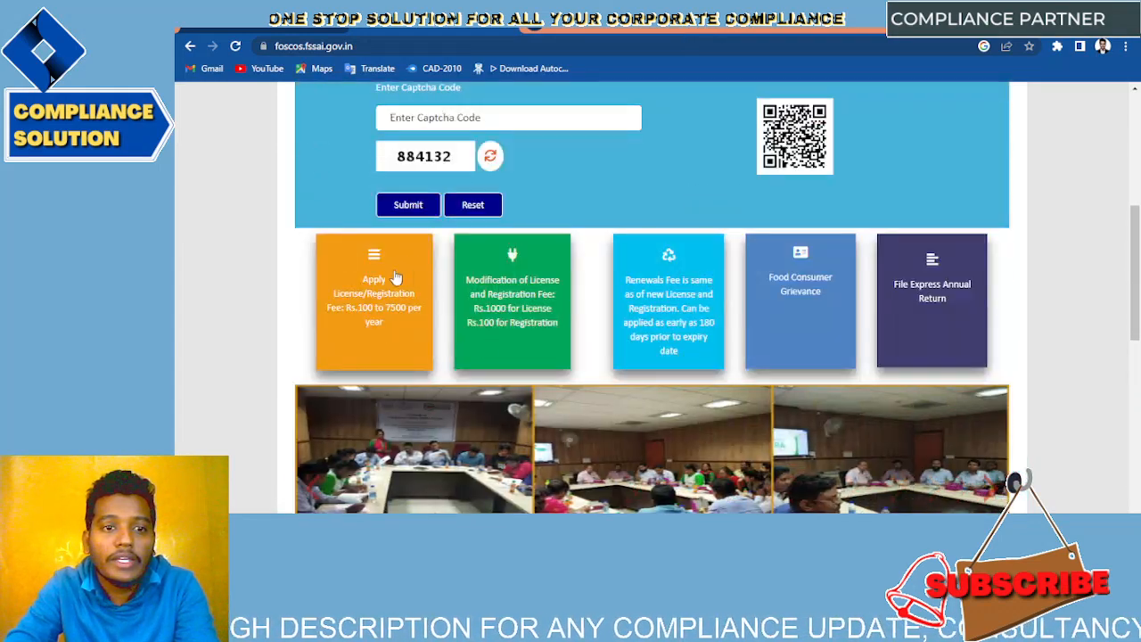
pyautogui.click(377, 309)
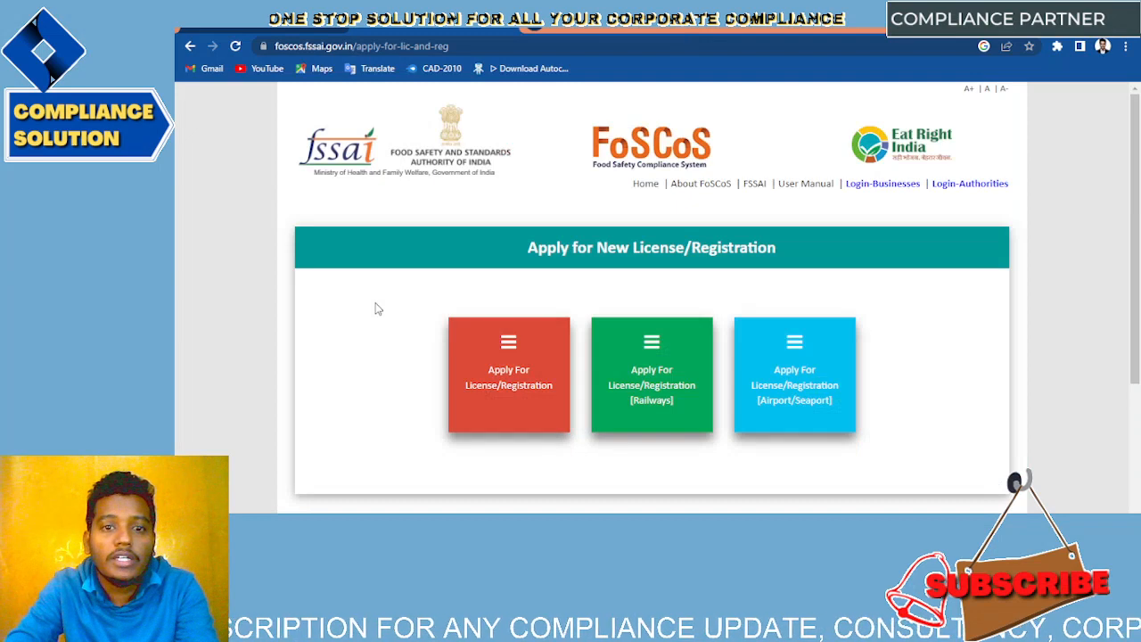
pyautogui.scroll(-1, 556, 344)
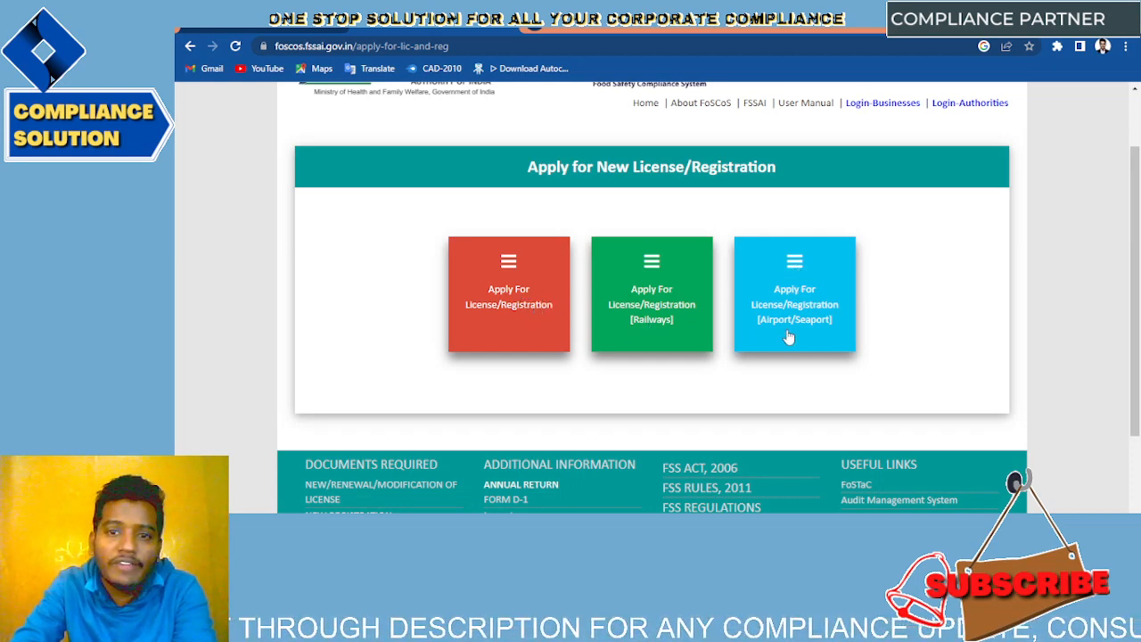
# Step: Start a standard application with West Bengal as the premises state
pyautogui.click(508, 310)
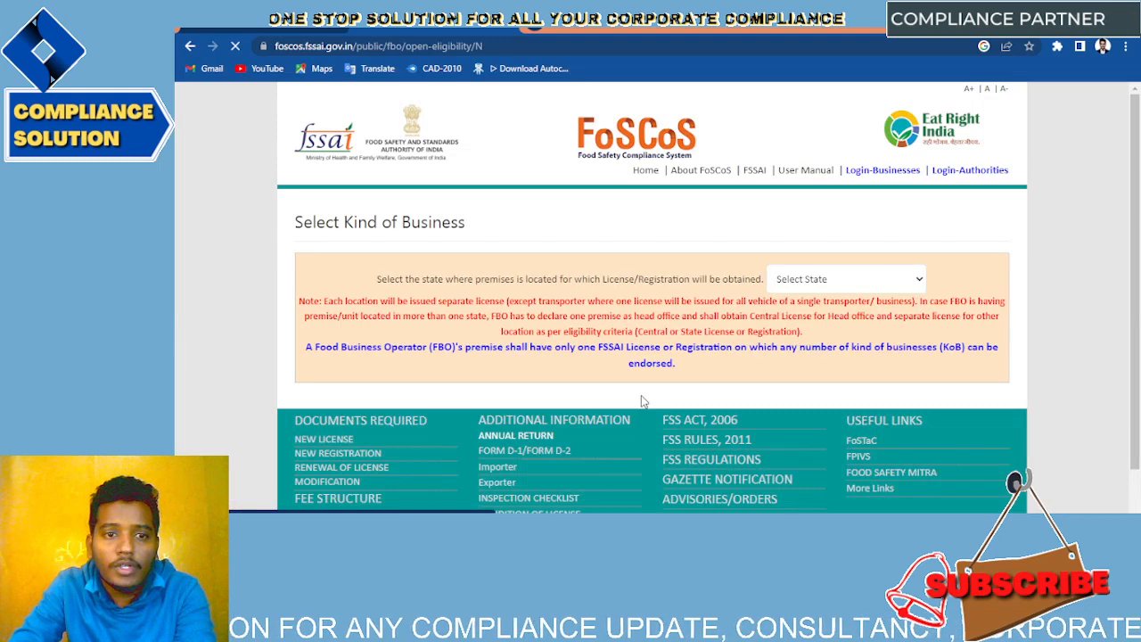
pyautogui.scroll(-1, 641, 395)
pyautogui.click(844, 231)
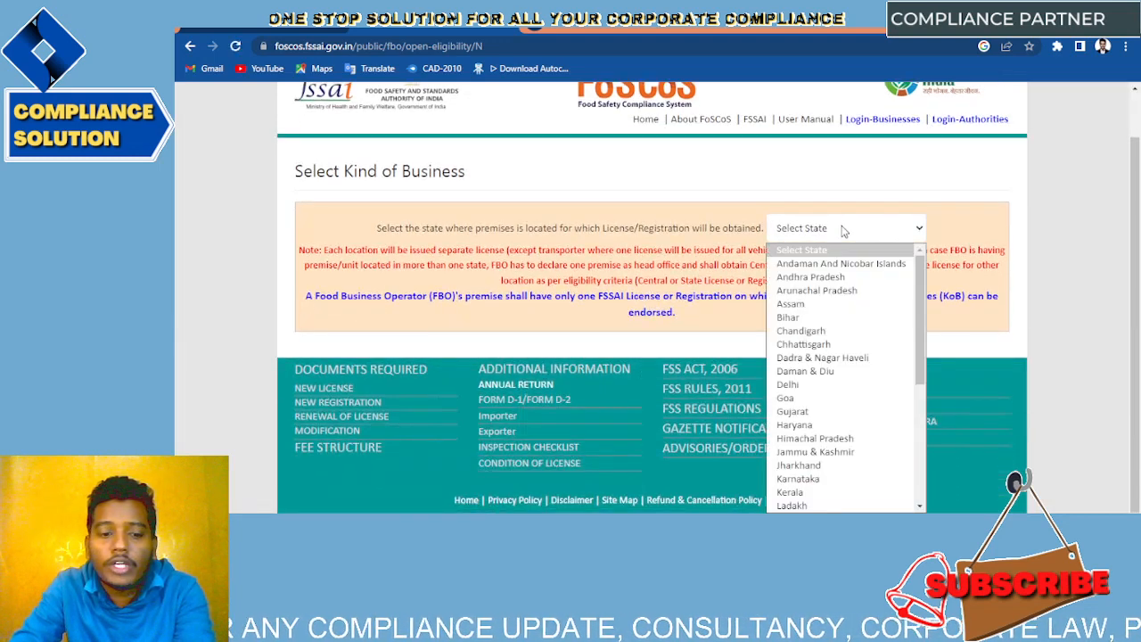
pyautogui.press('w')
pyautogui.press('Return')
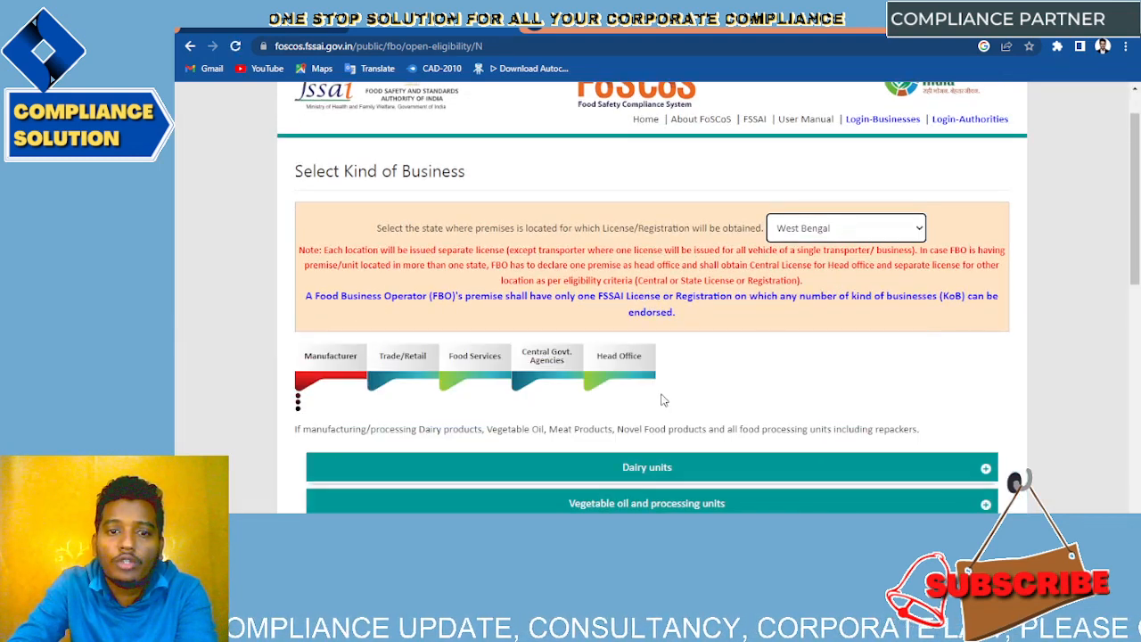
pyautogui.scroll(-3, 662, 402)
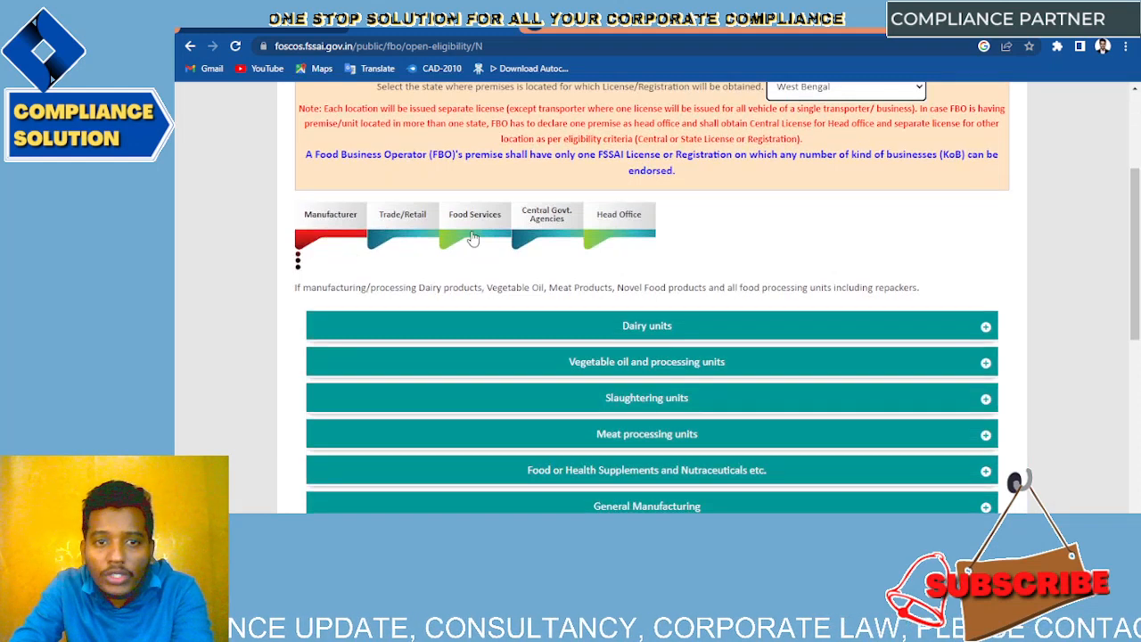
# Step: Tick Head Office/Registered Office as a business kind after browsing the categories
pyautogui.click(623, 231)
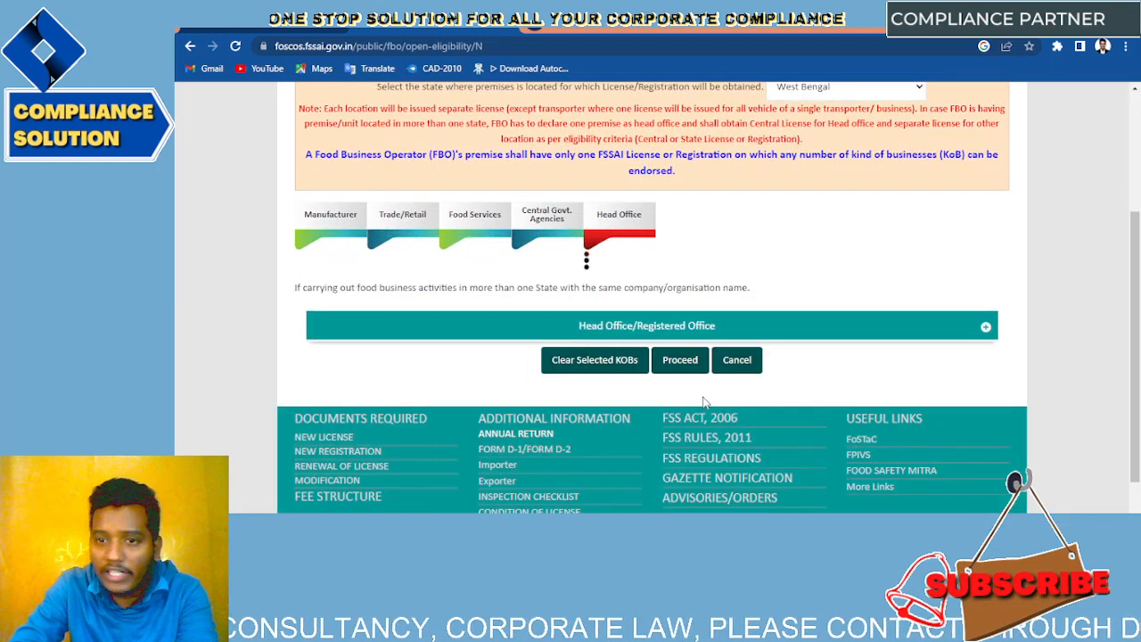
pyautogui.click(460, 219)
pyautogui.scroll(-1, 689, 388)
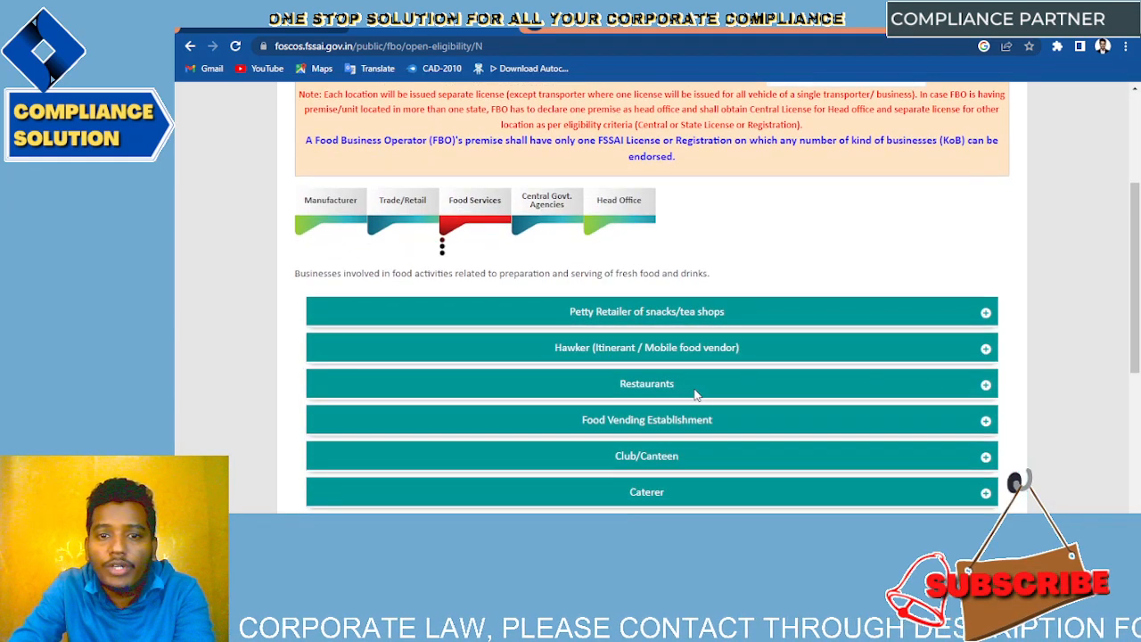
pyautogui.click(985, 385)
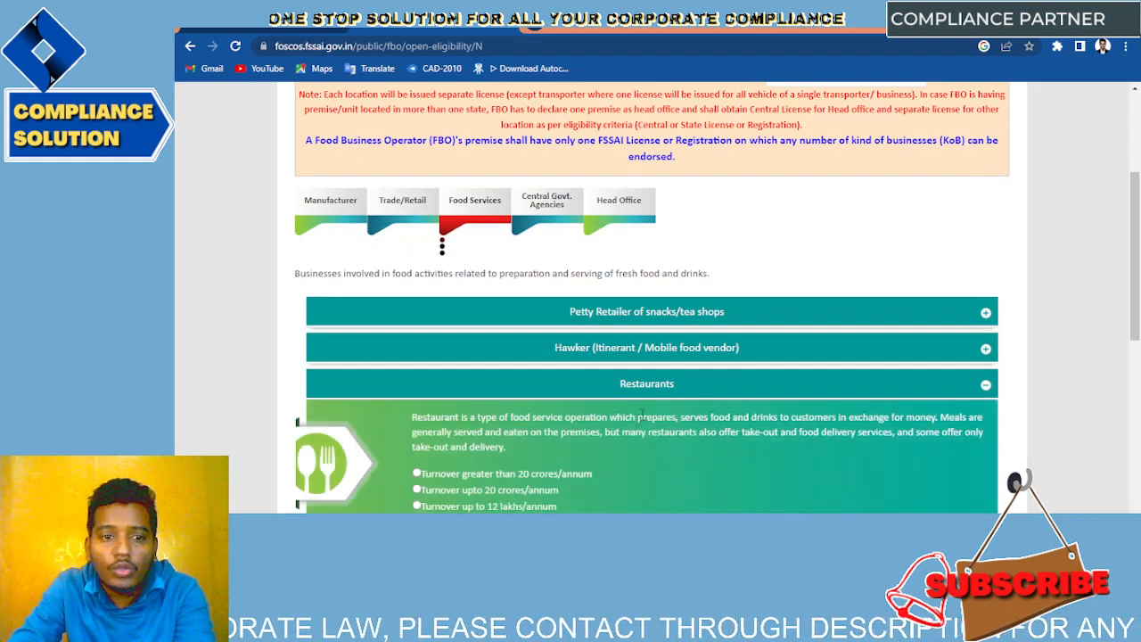
pyautogui.scroll(-1, 639, 374)
pyautogui.scroll(-1, 639, 375)
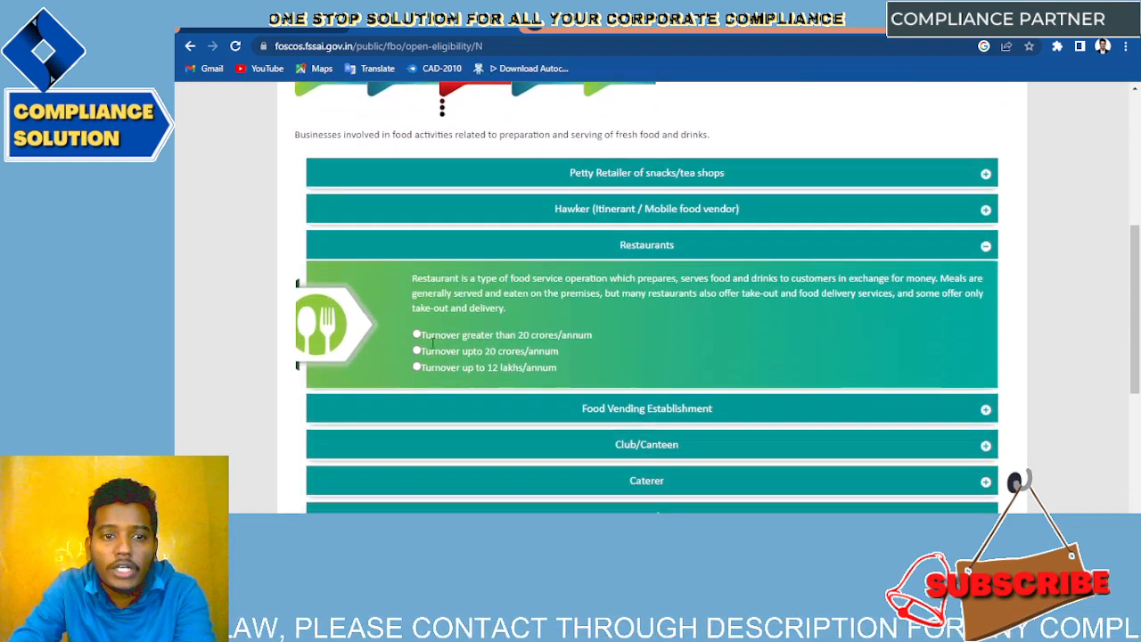
pyautogui.scroll(3, 535, 267)
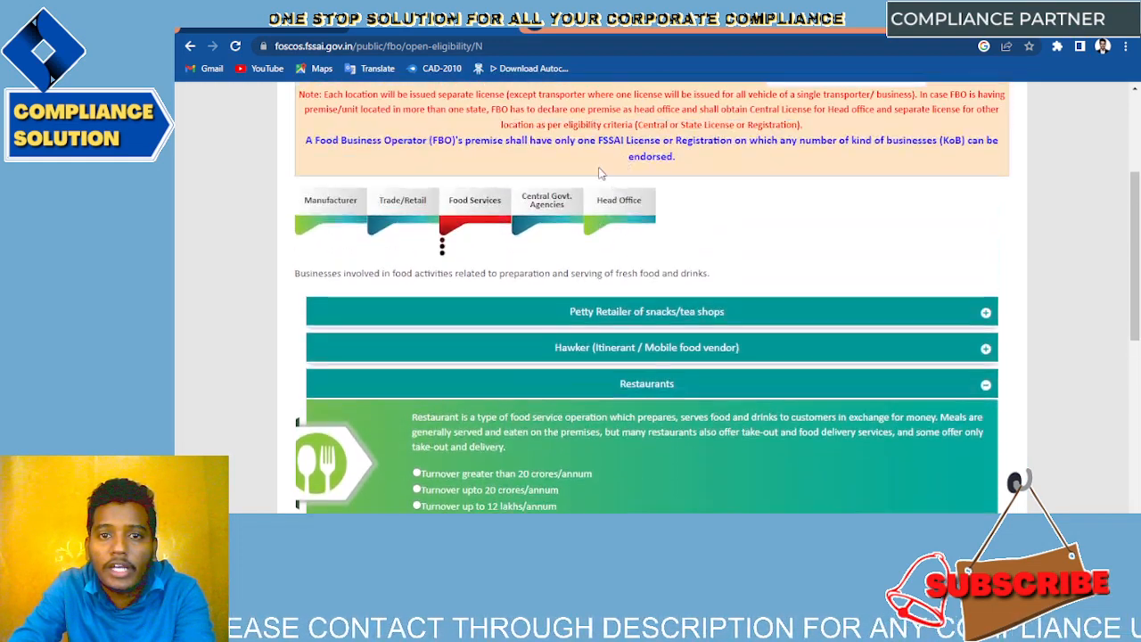
pyautogui.click(604, 207)
pyautogui.scroll(-1, 624, 267)
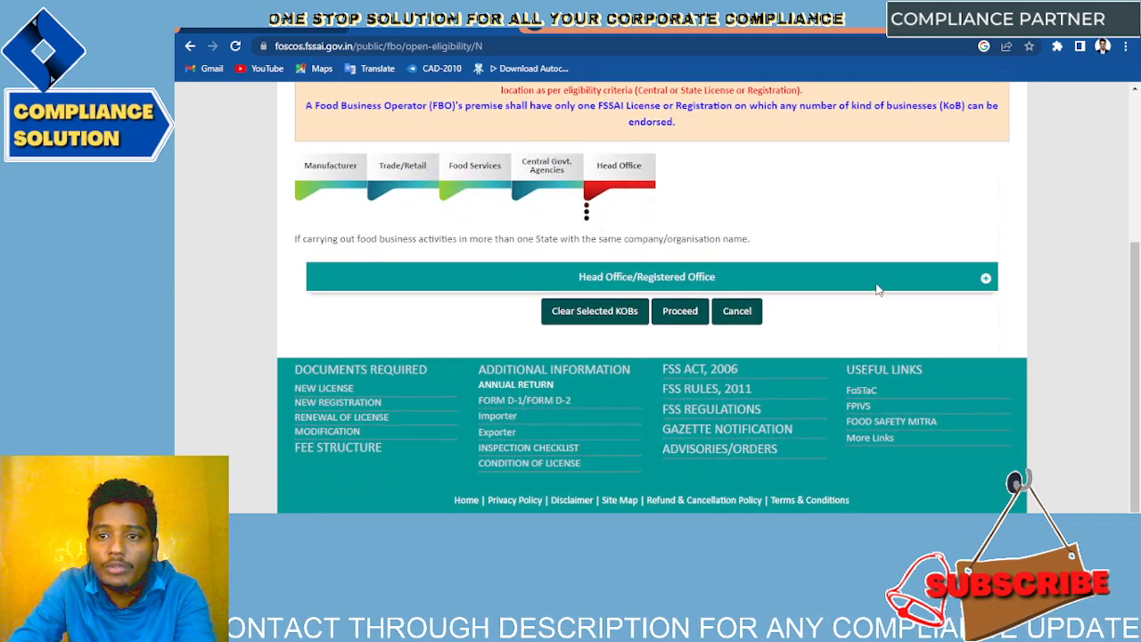
pyautogui.click(986, 278)
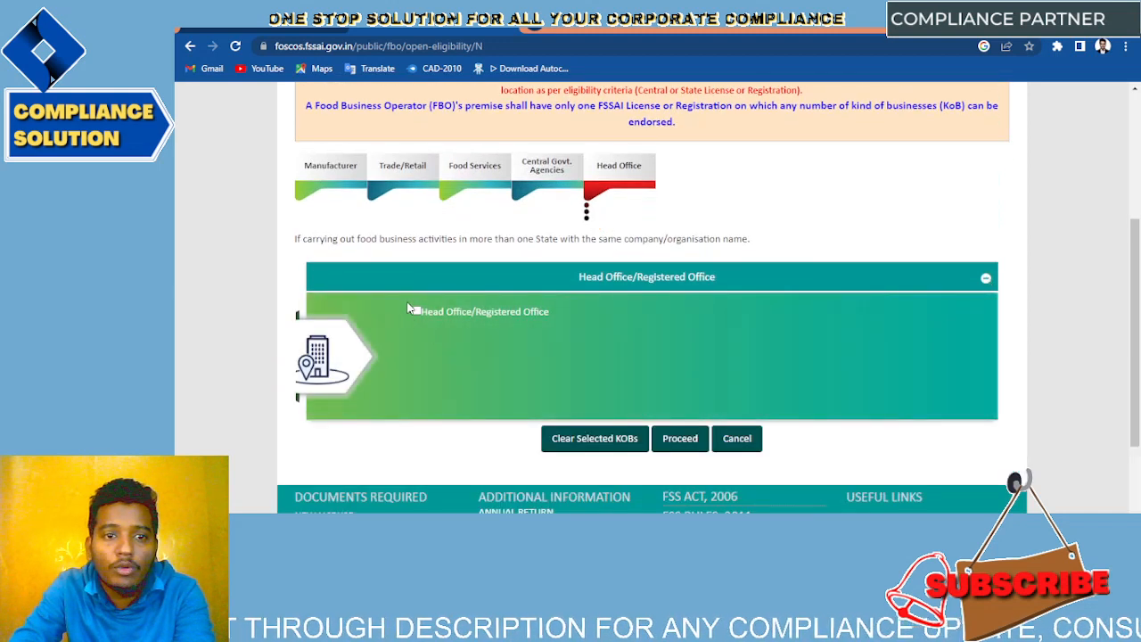
pyautogui.click(416, 313)
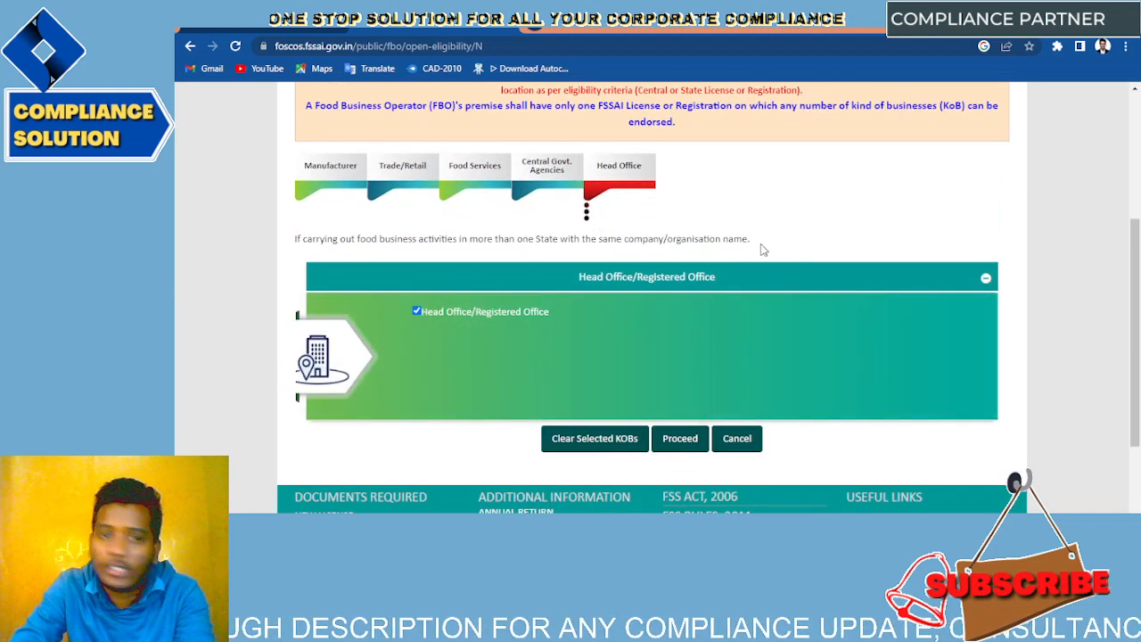
# Step: Pick Food Services > Restaurants with turnover up to 12 lakhs/annum and proceed to eligibility
pyautogui.click(535, 183)
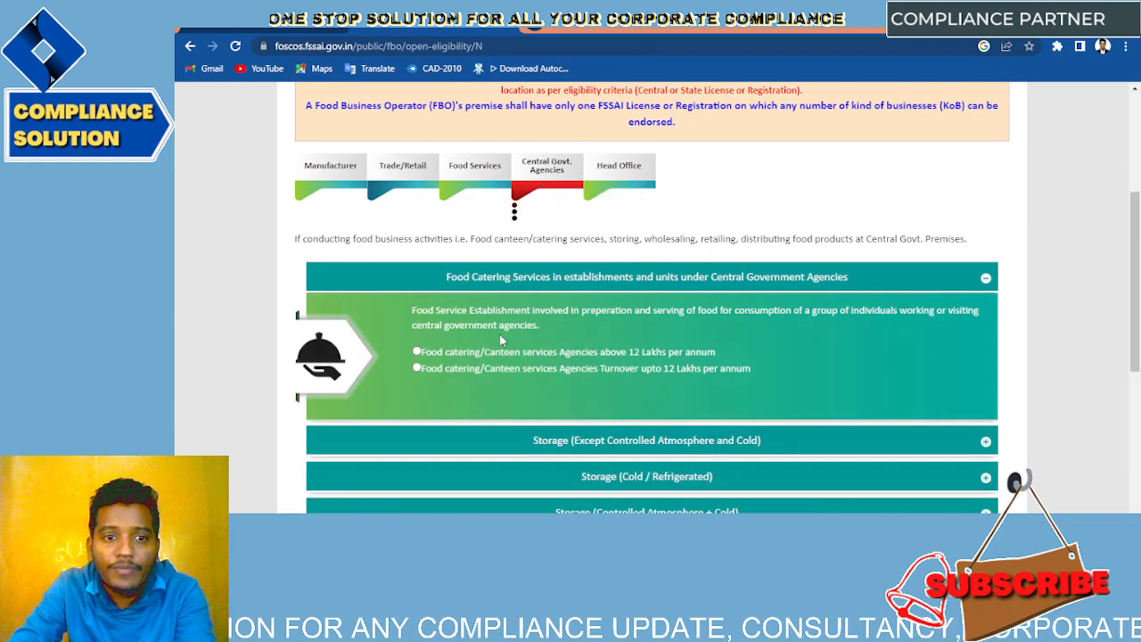
pyautogui.click(476, 179)
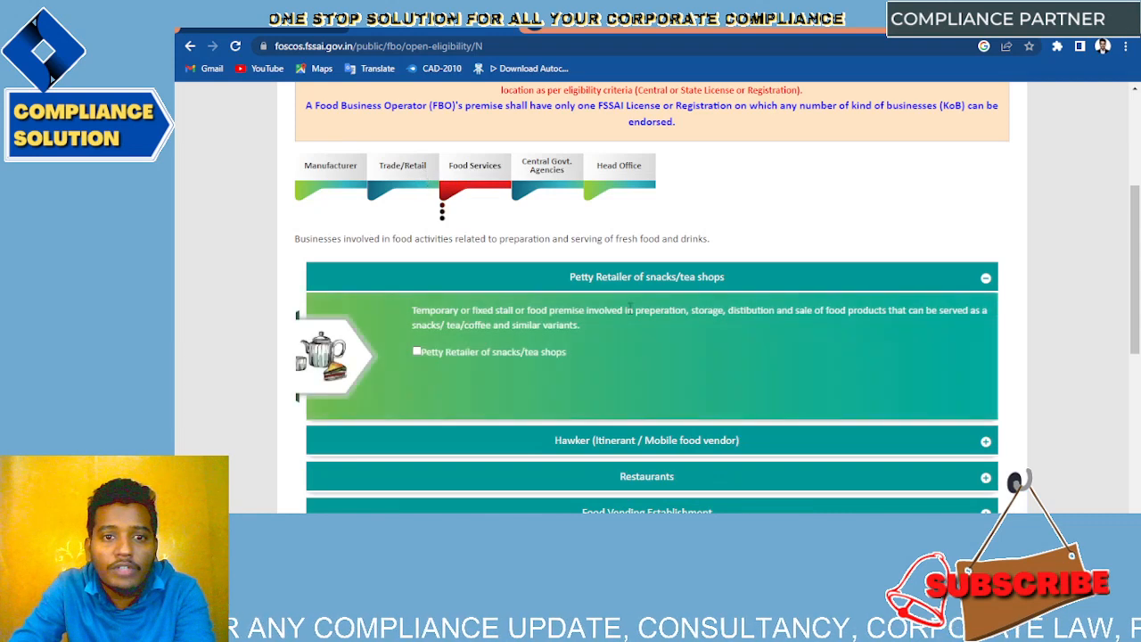
pyautogui.scroll(-2, 689, 317)
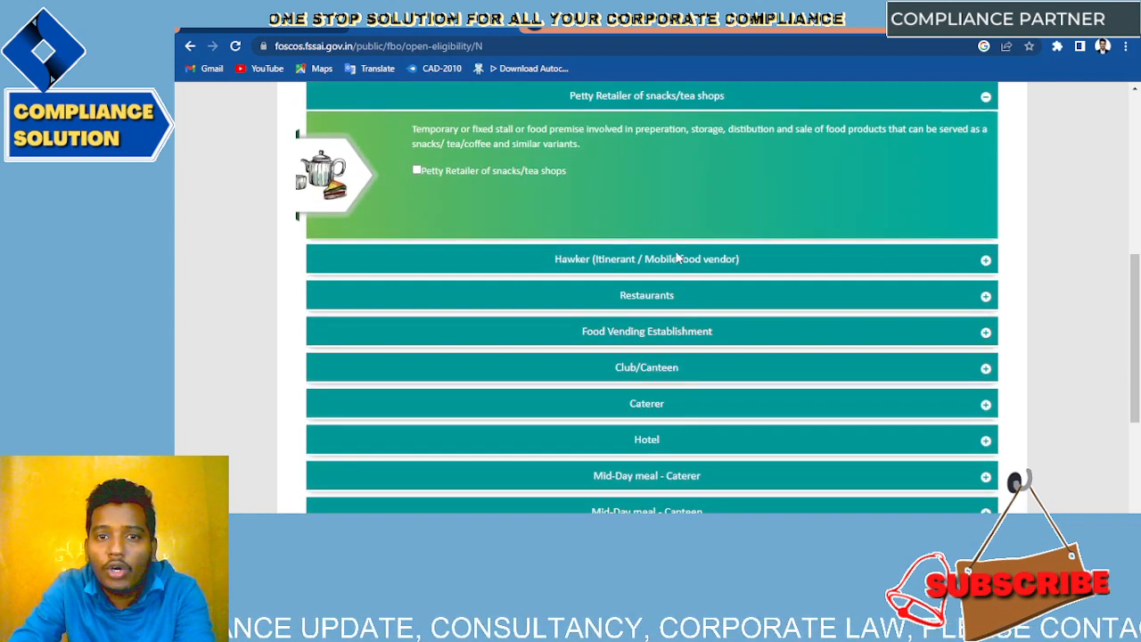
pyautogui.click(986, 261)
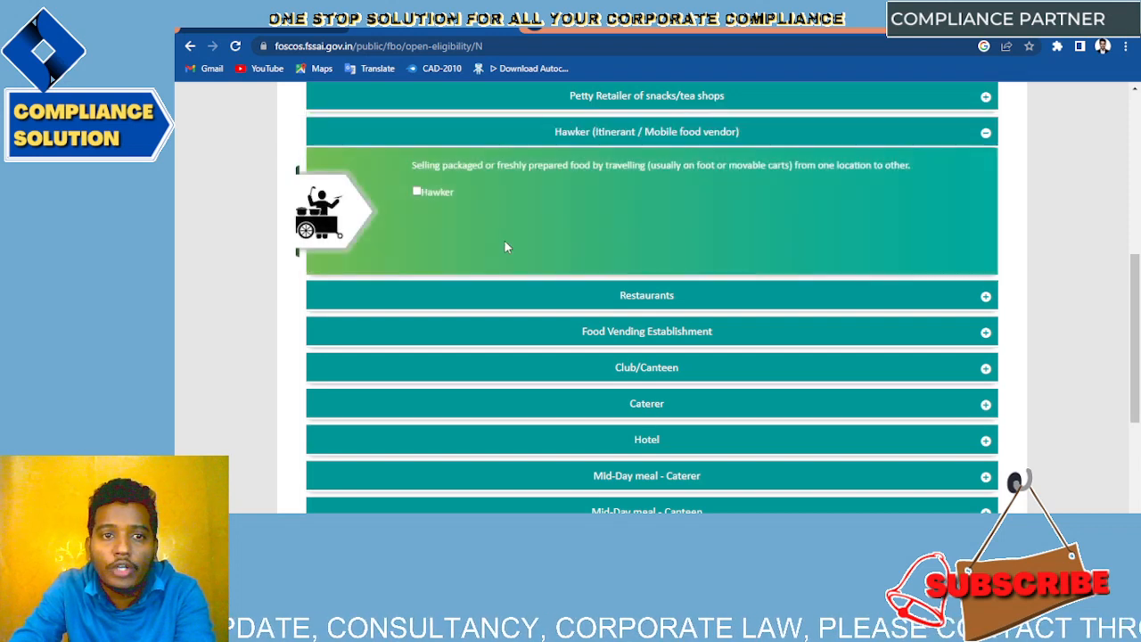
pyautogui.click(695, 299)
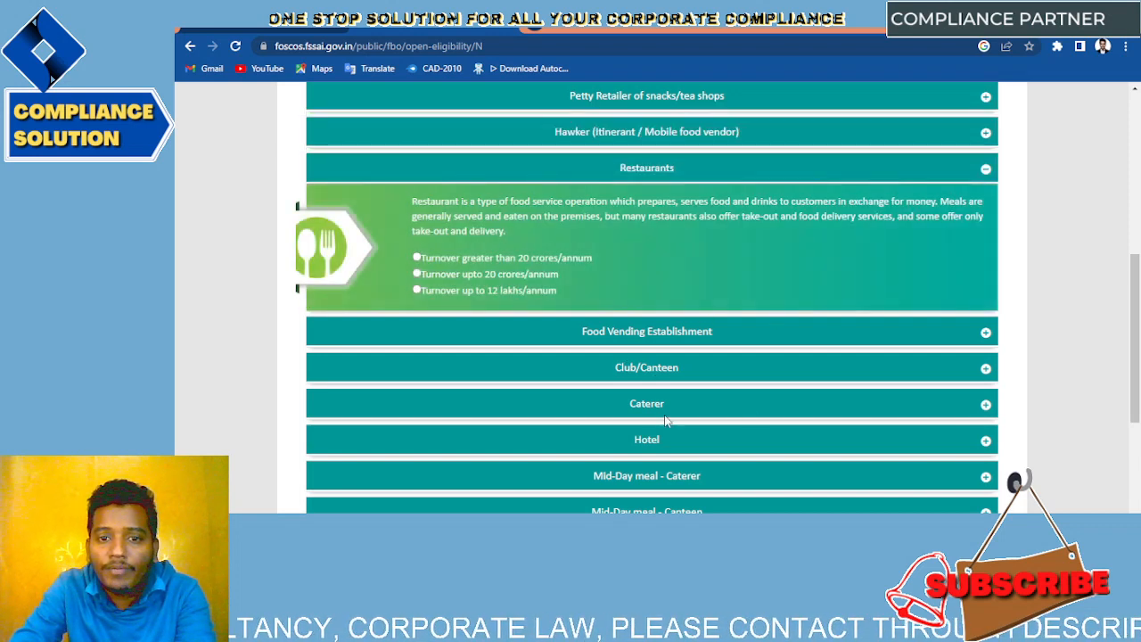
pyautogui.click(667, 408)
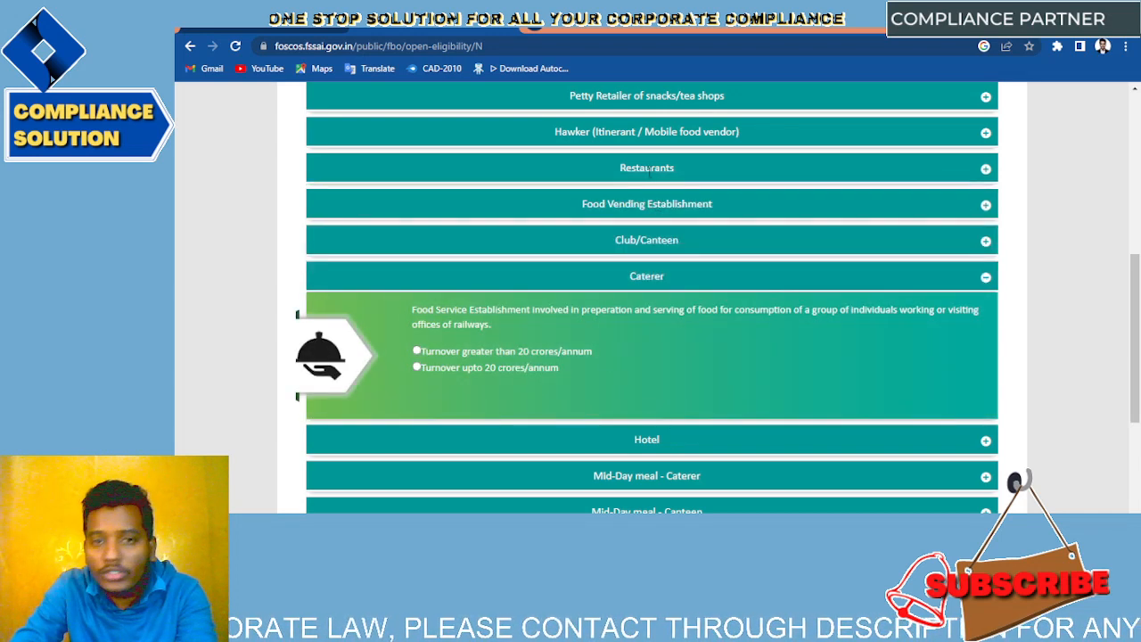
pyautogui.click(649, 168)
pyautogui.scroll(-1, 641, 202)
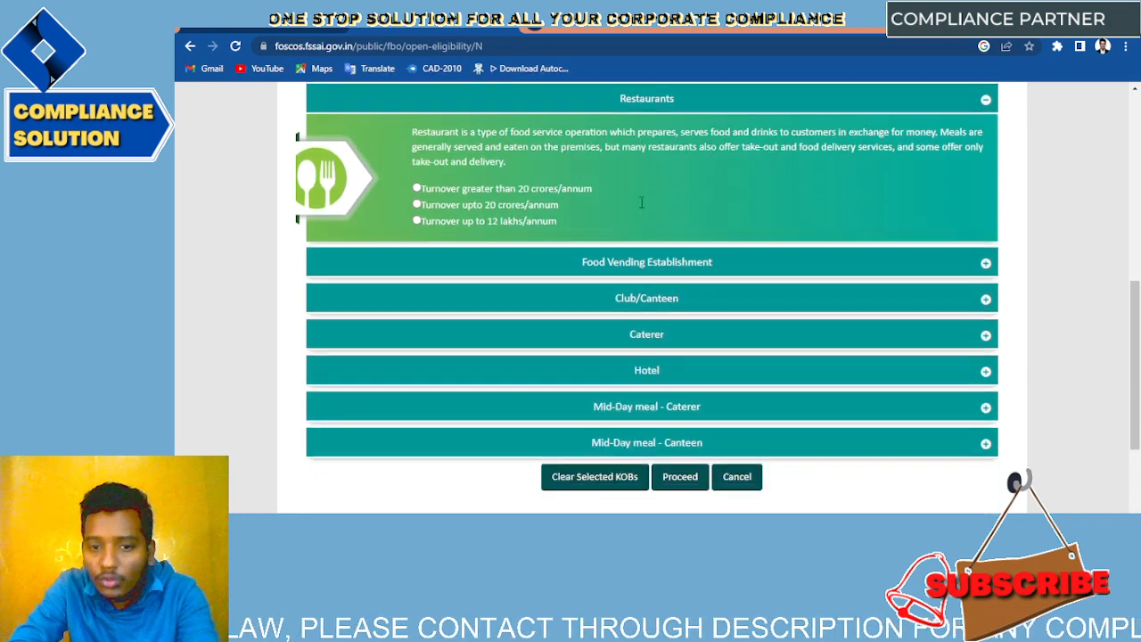
pyautogui.scroll(-2, 641, 202)
pyautogui.scroll(3, 384, 286)
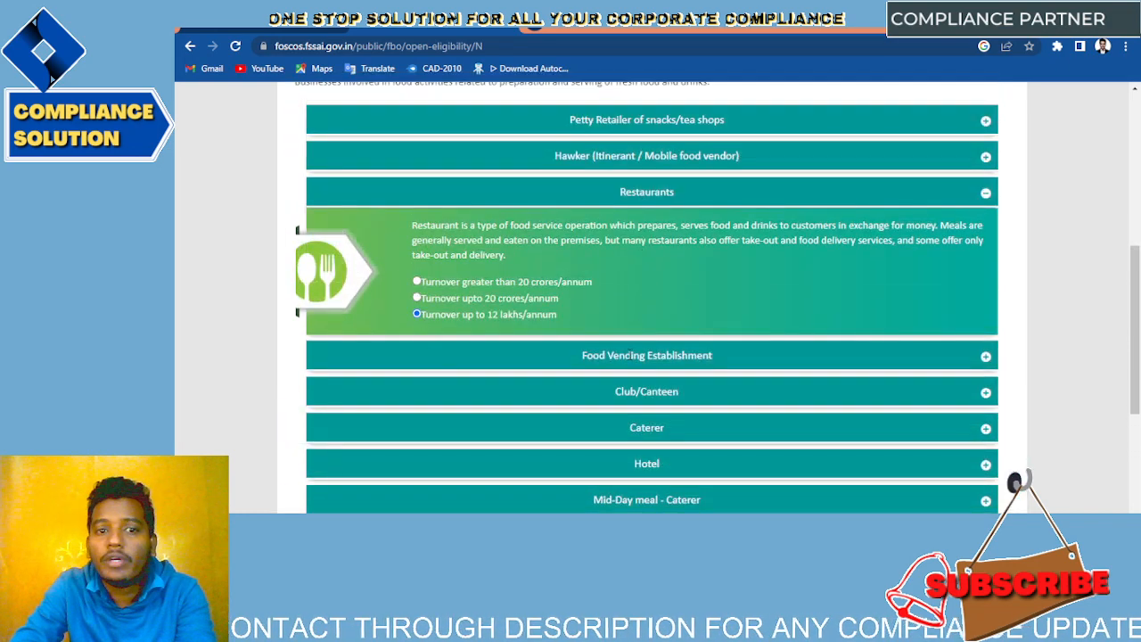
pyautogui.scroll(-3, 416, 314)
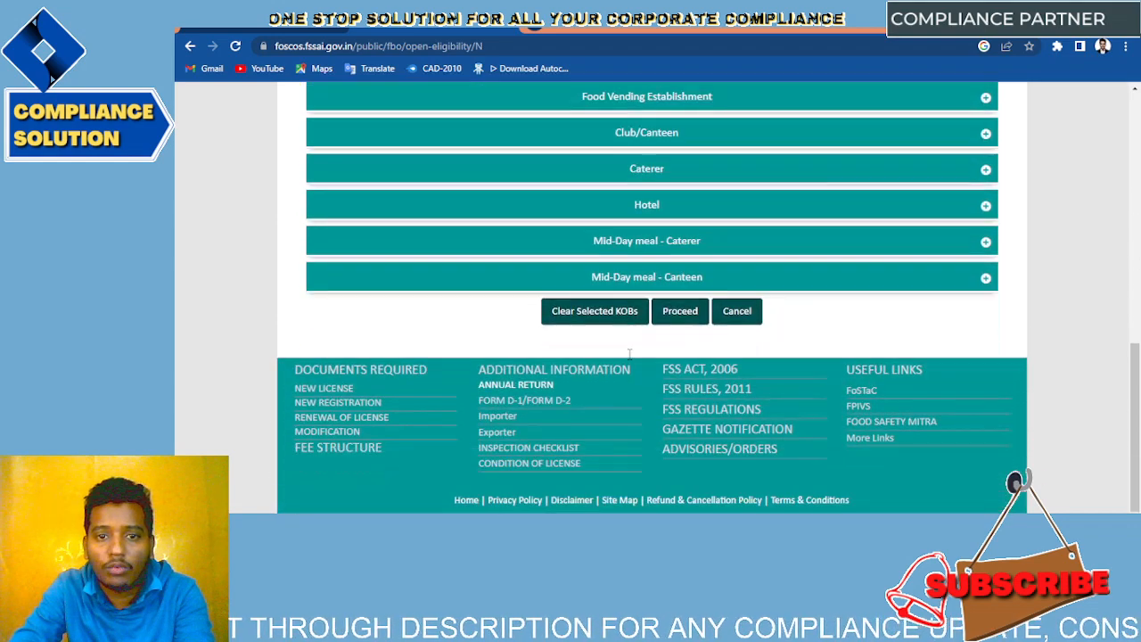
pyautogui.click(678, 313)
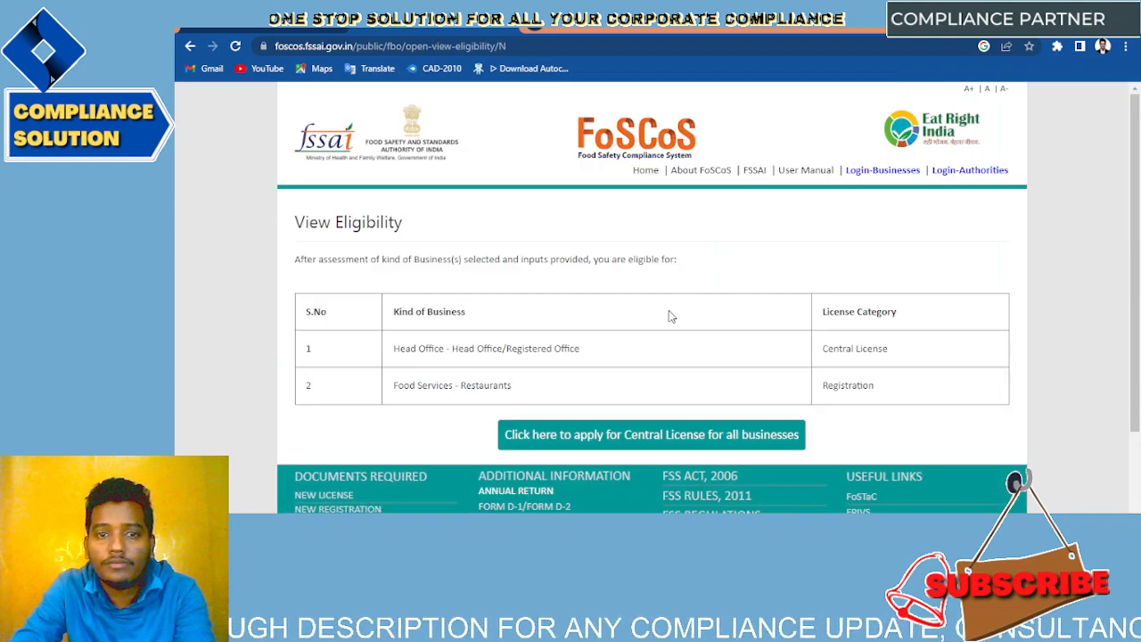
# Step: Go back to the business selection page and reselect West Bengal as the state
pyautogui.scroll(-1, 664, 314)
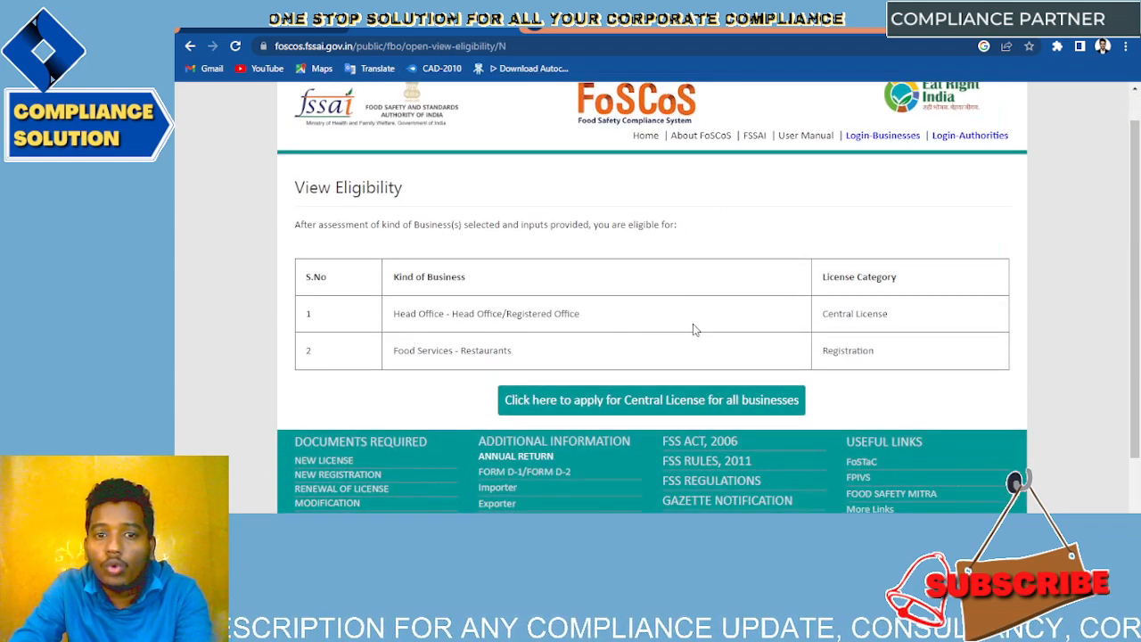
pyautogui.scroll(-1, 517, 395)
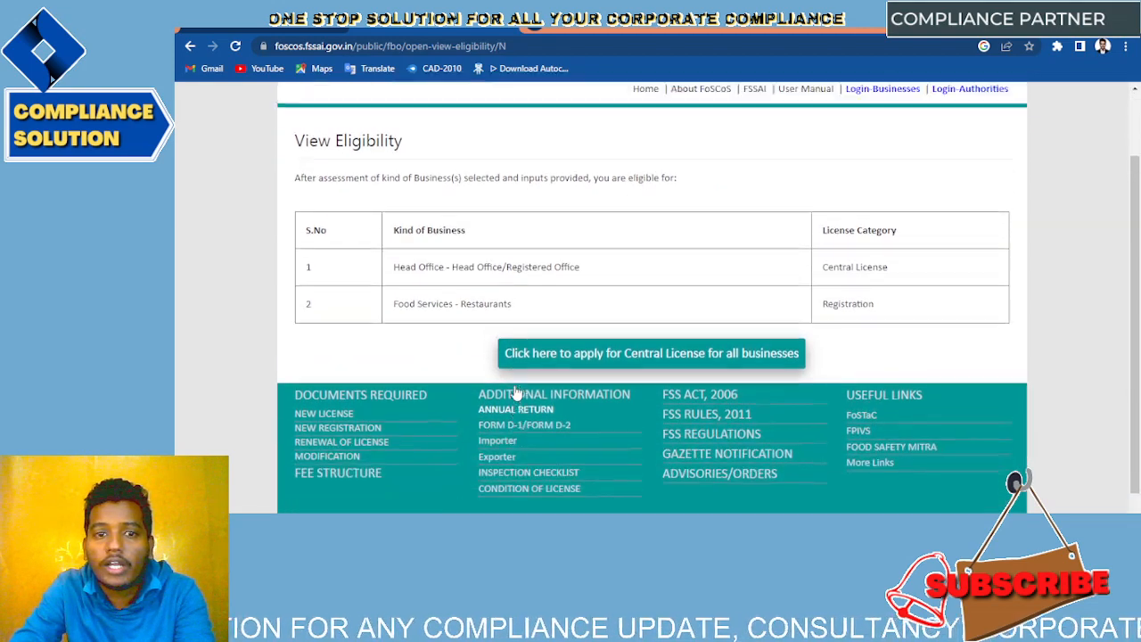
pyautogui.scroll(2, 500, 375)
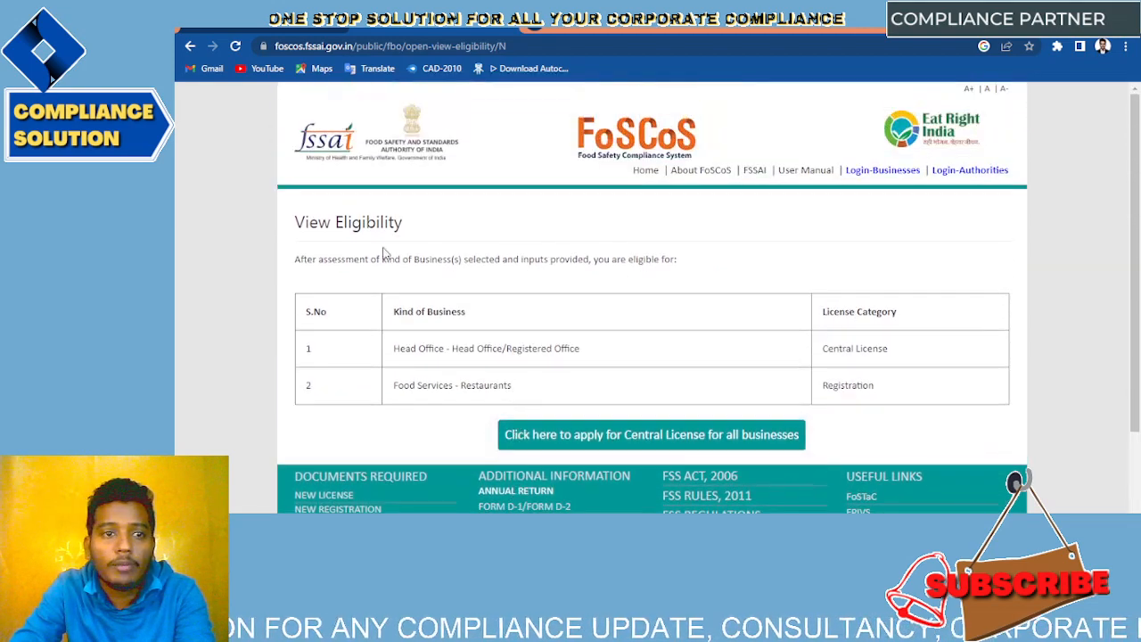
pyautogui.click(190, 45)
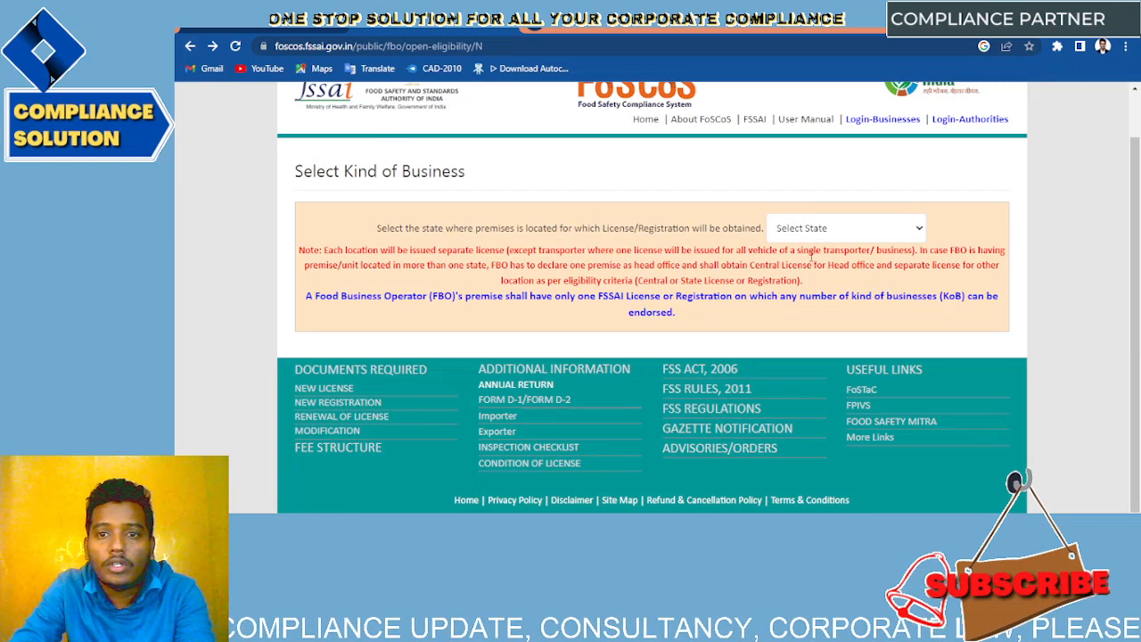
pyautogui.click(812, 234)
pyautogui.press('w')
pyautogui.press('Return')
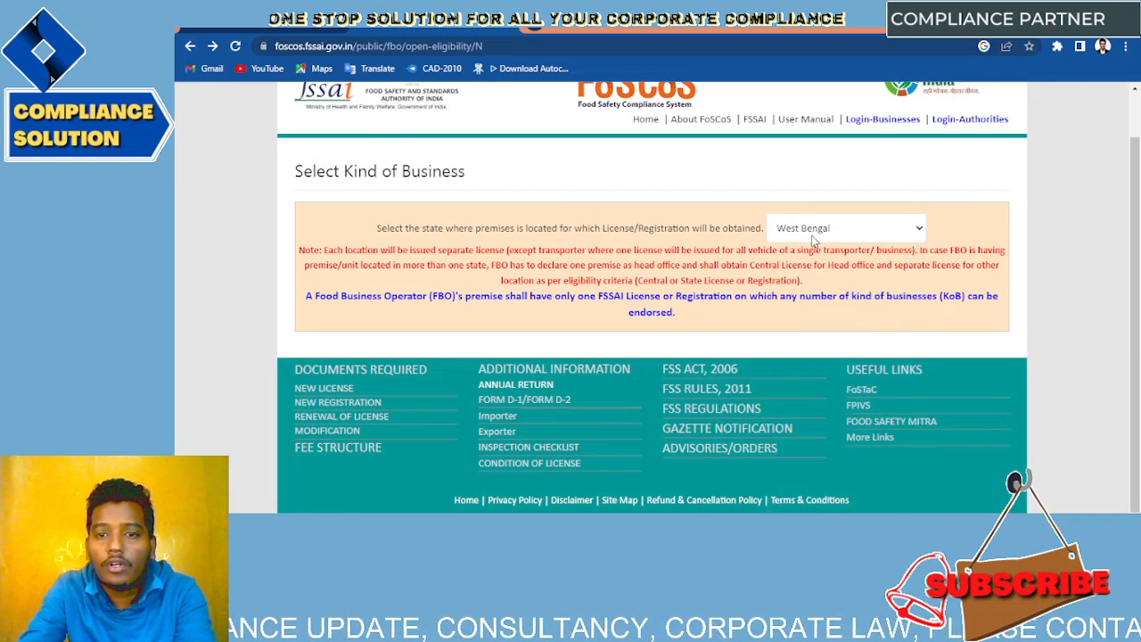
# Step: Choose only Food Services > Restaurants up to 12 lakhs and proceed to the eligibility result
pyautogui.click(619, 363)
pyautogui.scroll(-1, 619, 366)
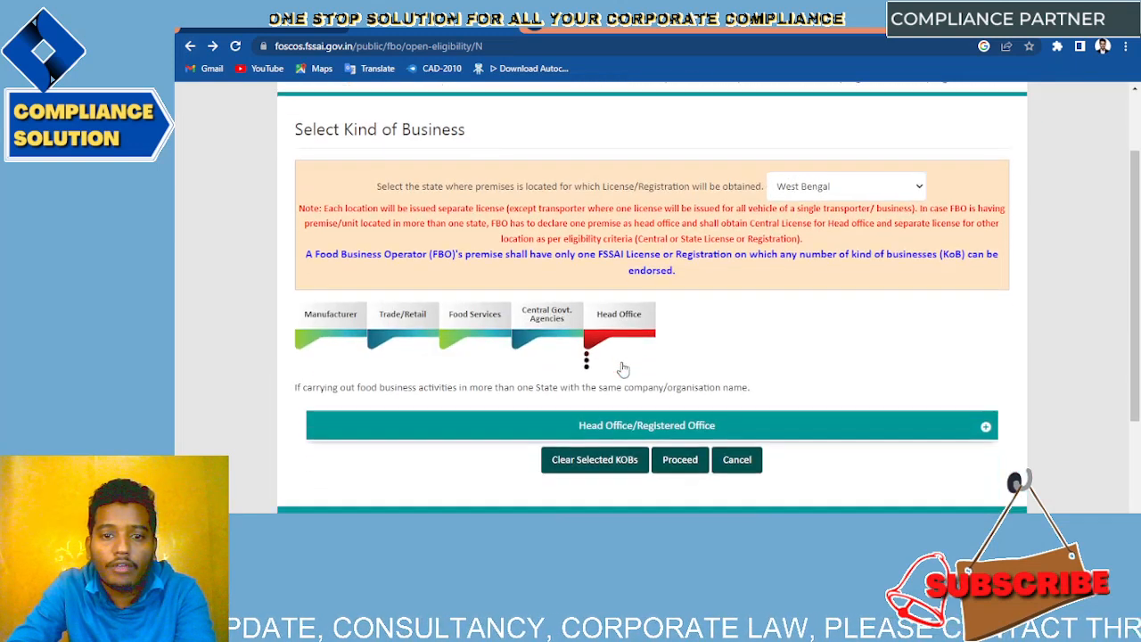
pyautogui.click(624, 392)
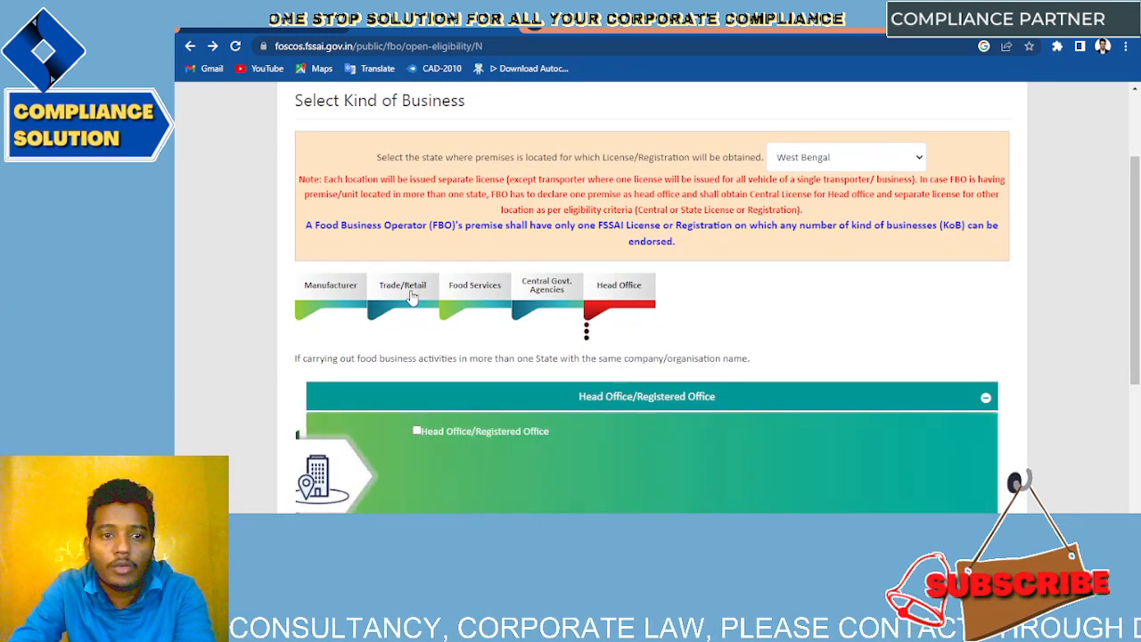
pyautogui.click(410, 298)
pyautogui.click(463, 301)
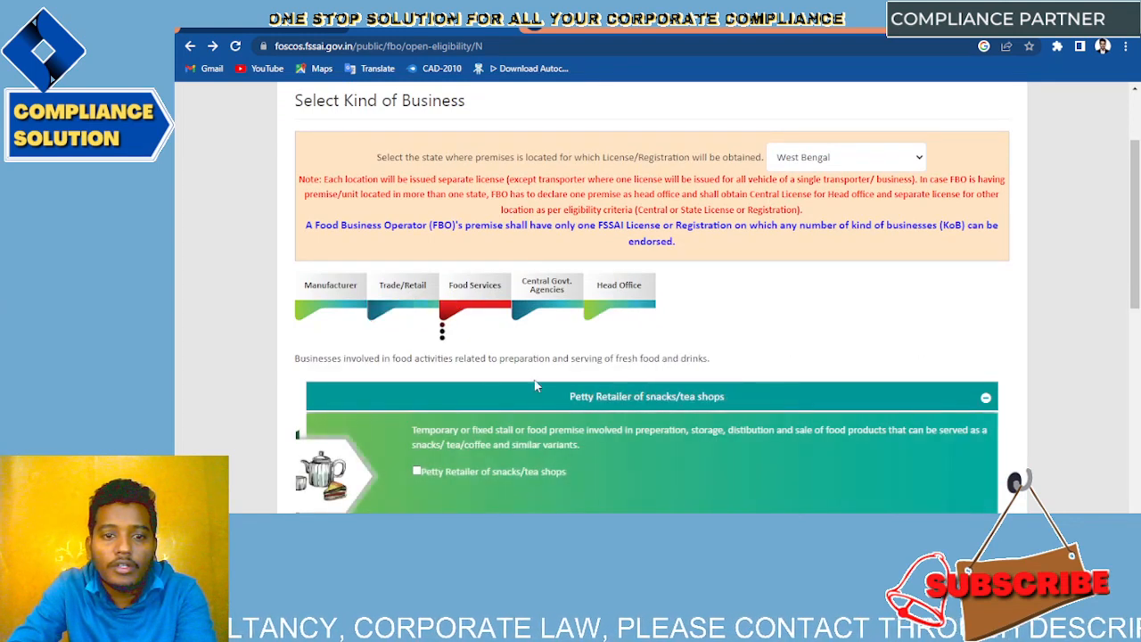
pyautogui.scroll(-3, 535, 385)
pyautogui.click(674, 365)
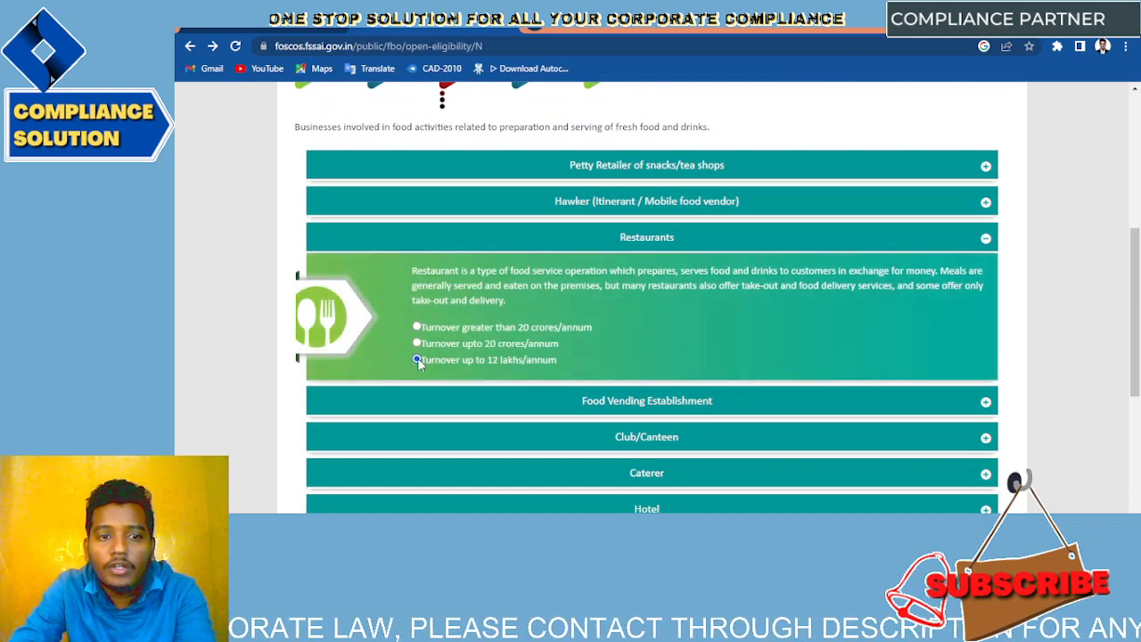
pyautogui.scroll(-4, 417, 357)
pyautogui.click(683, 312)
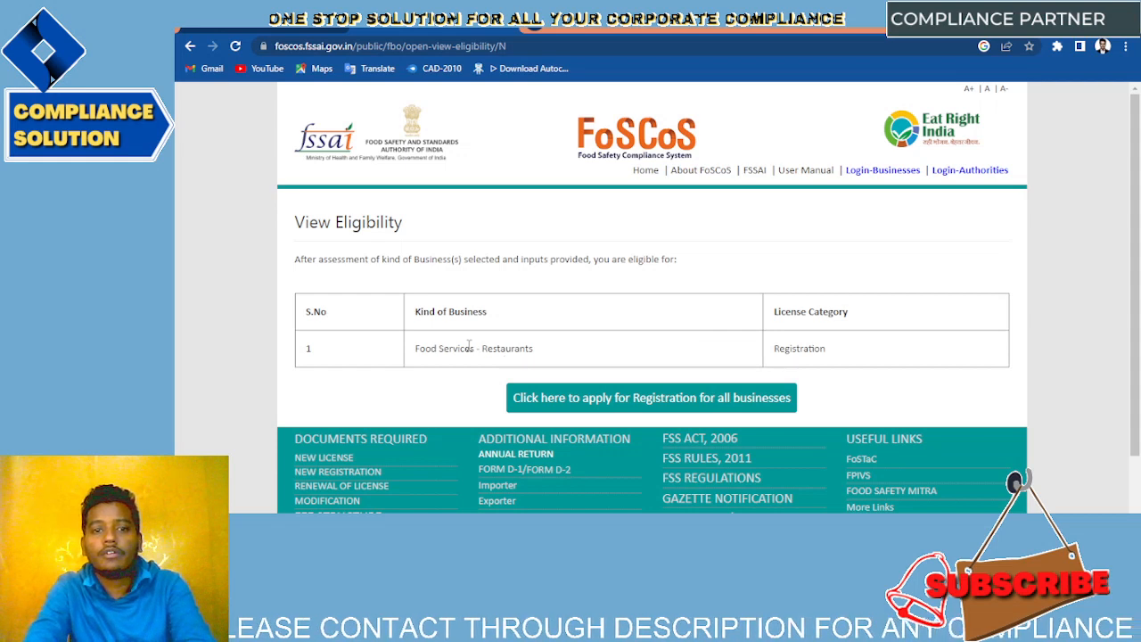
pyautogui.moveTo(469, 346); pyautogui.dragTo(897, 348)
# Step: Start the Registration application for the Restaurants business
pyautogui.moveTo(821, 348); pyautogui.dragTo(777, 355)
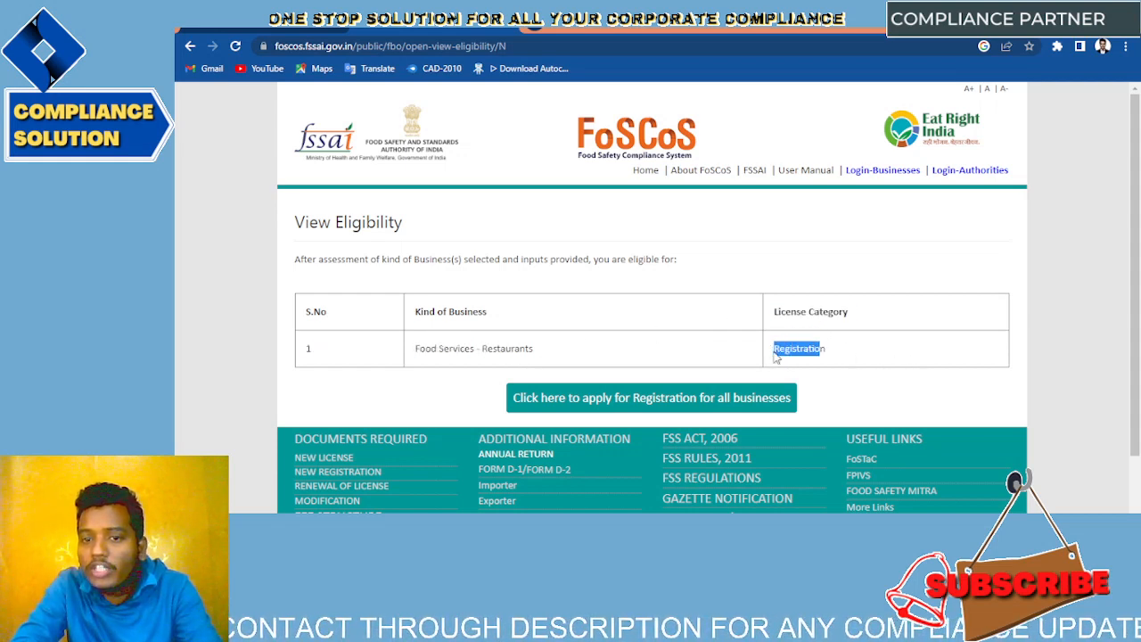
pyautogui.click(620, 332)
pyautogui.click(627, 399)
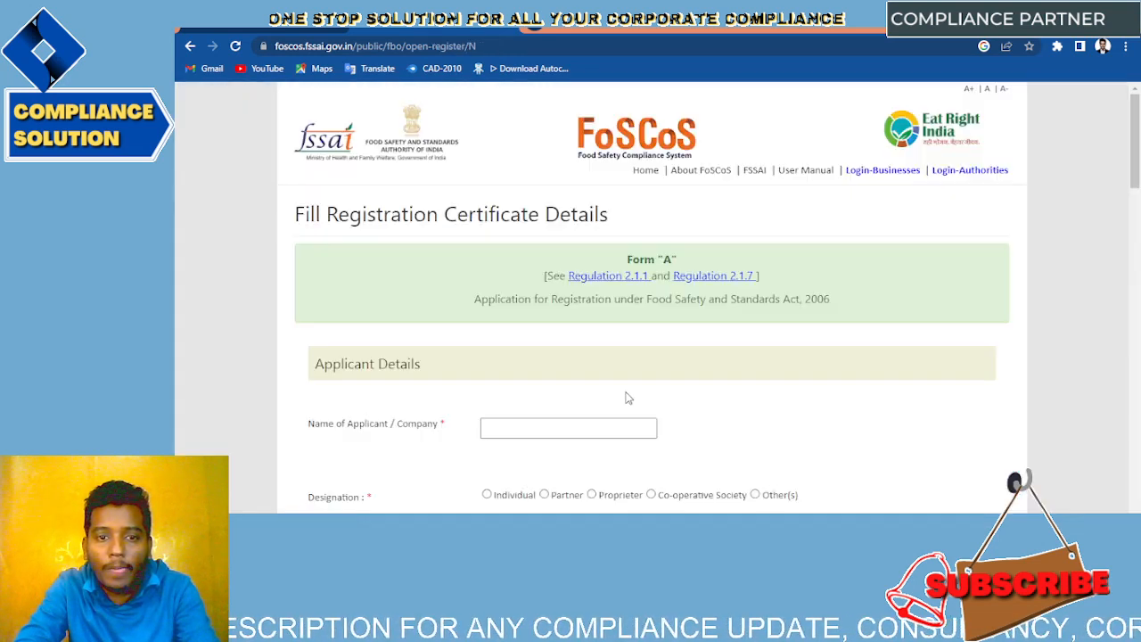
pyautogui.scroll(-2, 627, 398)
pyautogui.scroll(-1, 627, 398)
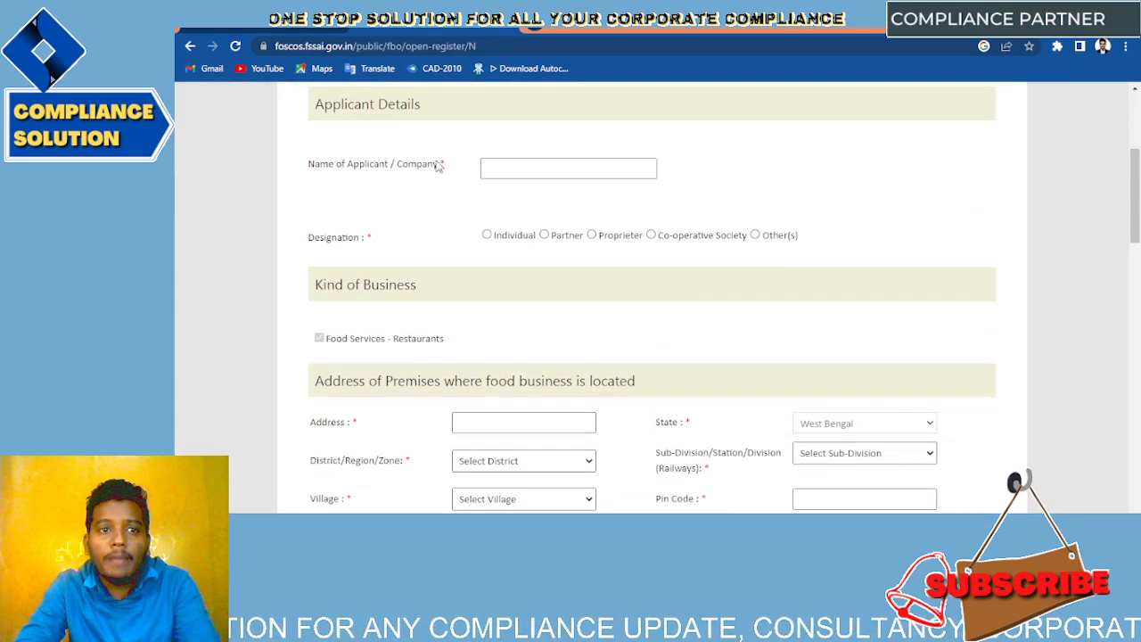
# Step: Enter the applicant's full name in the Name of Applicant / Company field, correcting the surname
pyautogui.click(528, 160)
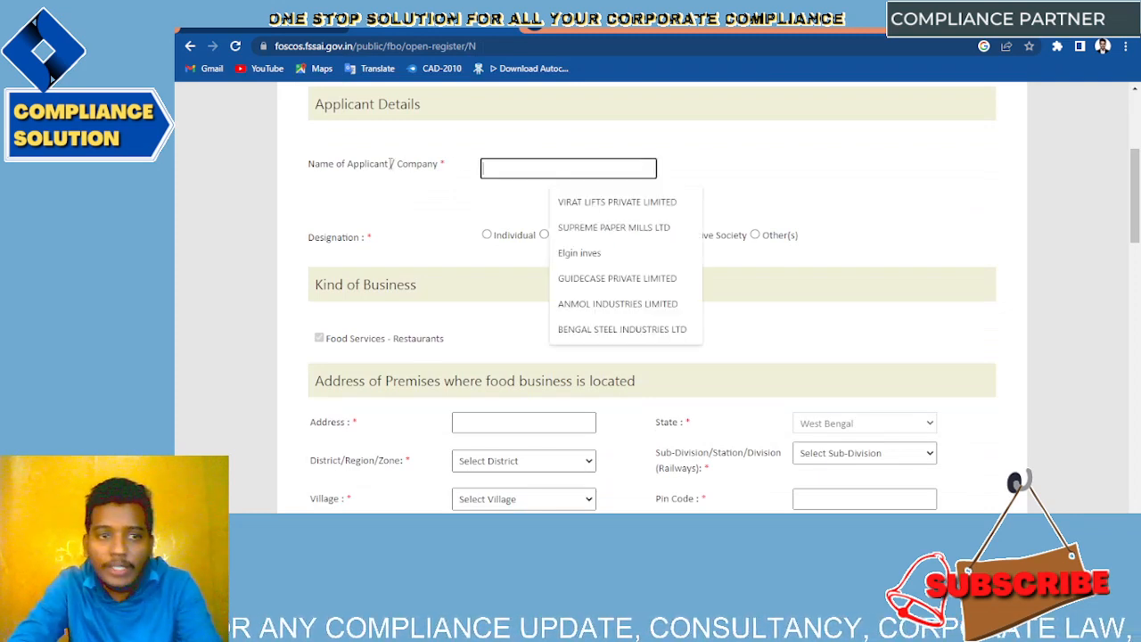
pyautogui.click(749, 187)
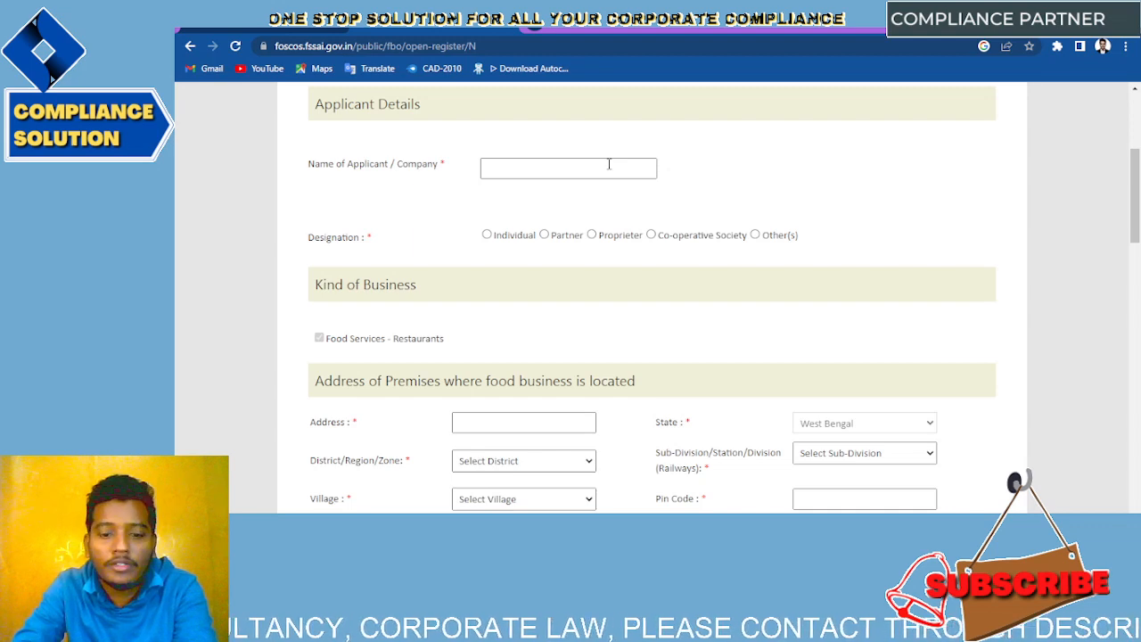
pyautogui.click(609, 168)
pyautogui.write('SANDEEP FOOD LIMITED')
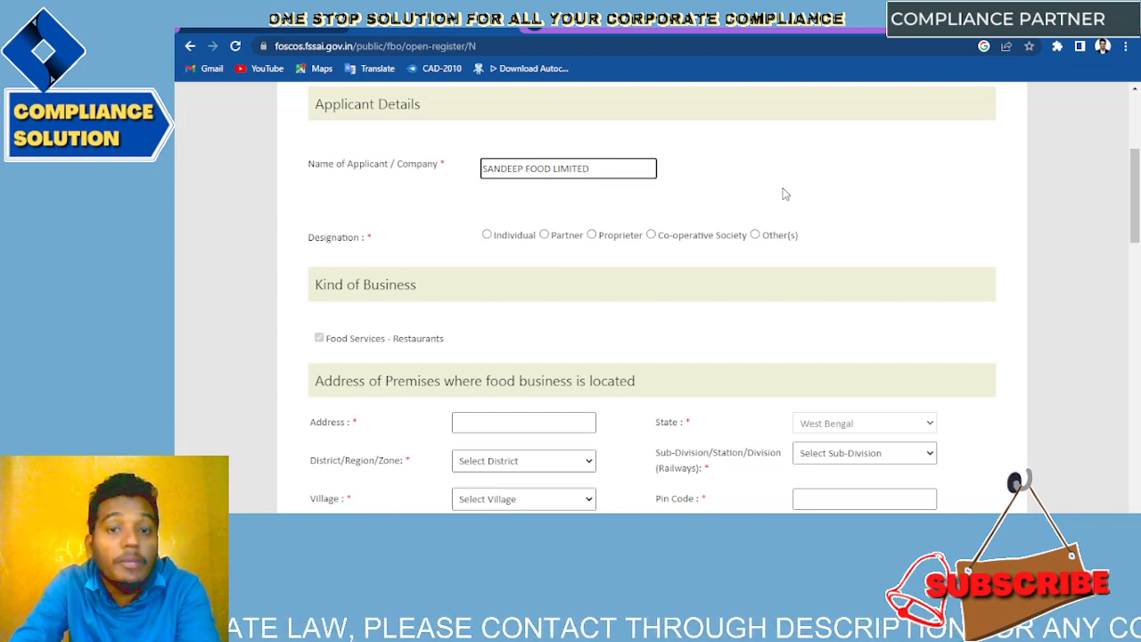
pyautogui.click(786, 193)
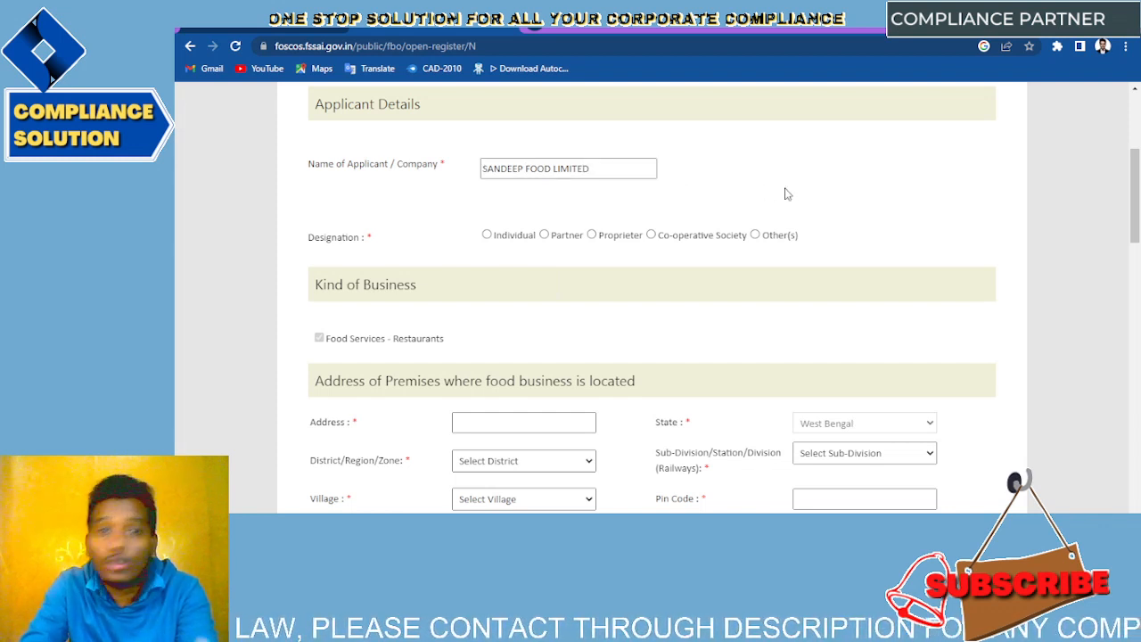
pyautogui.click(613, 168)
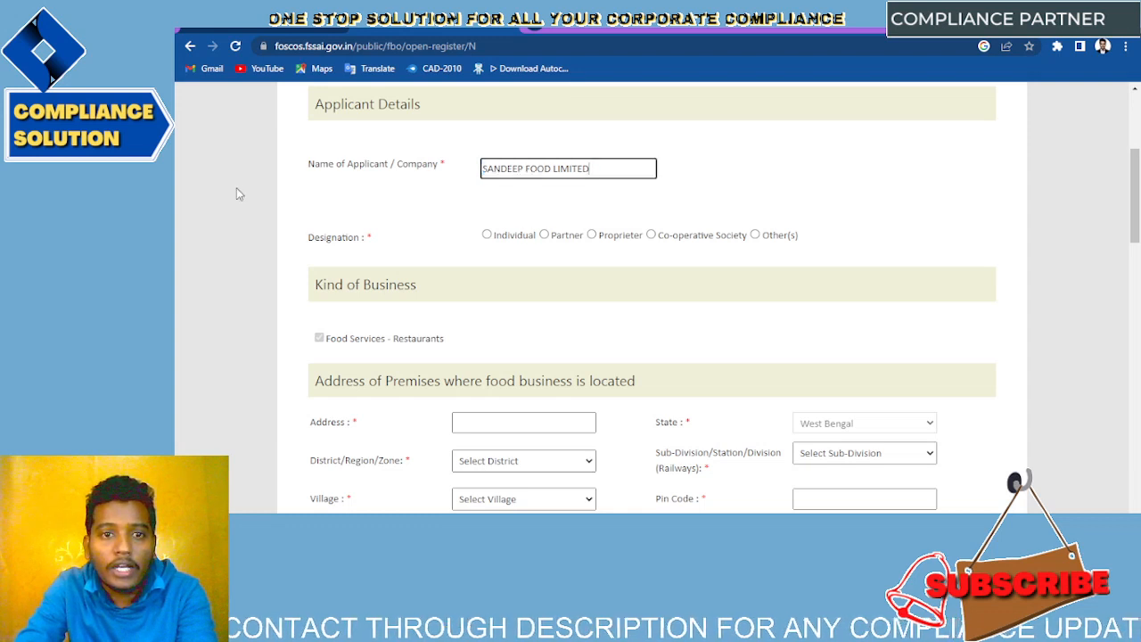
pyautogui.hotkey('ctrl', 'a')
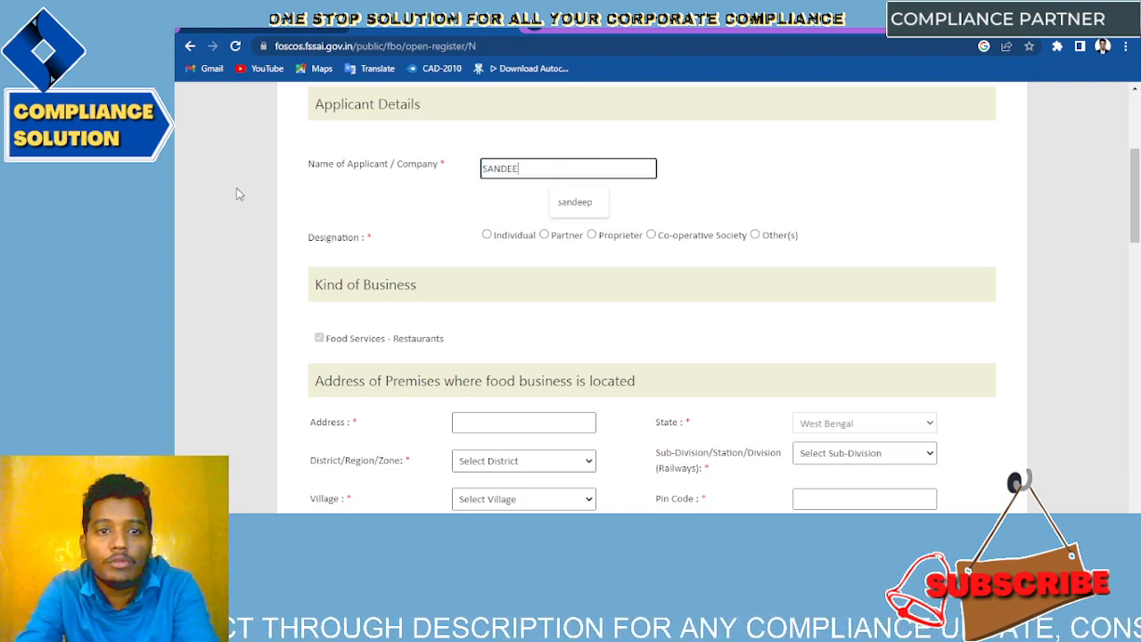
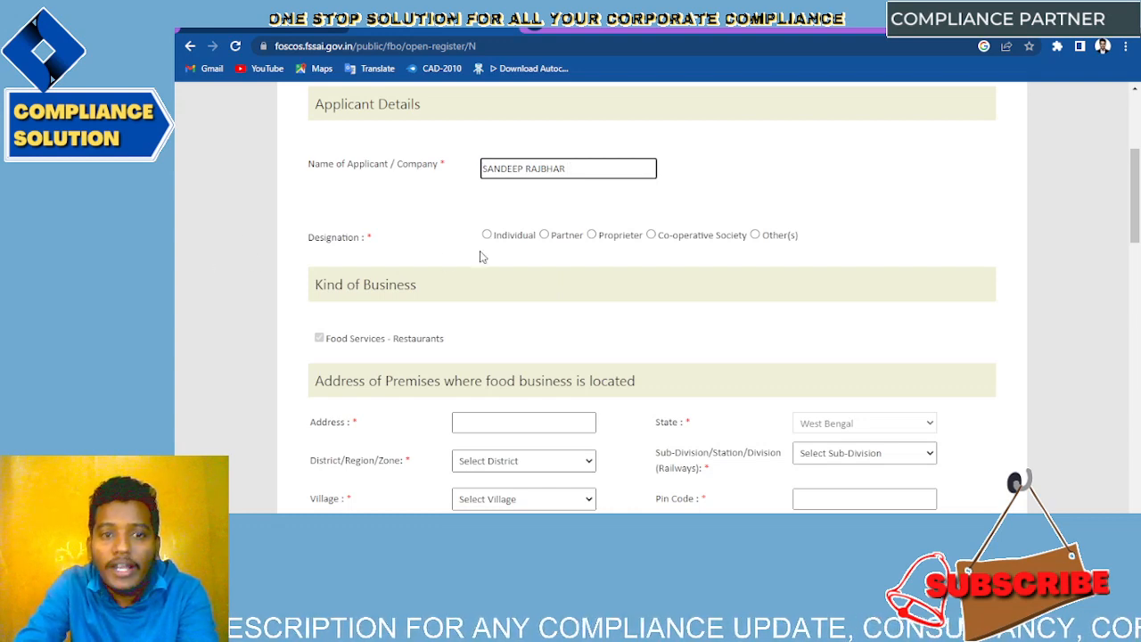
pyautogui.click(480, 256)
# Step: Set Designation to Individual after briefly trying Other(s)
pyautogui.click(486, 235)
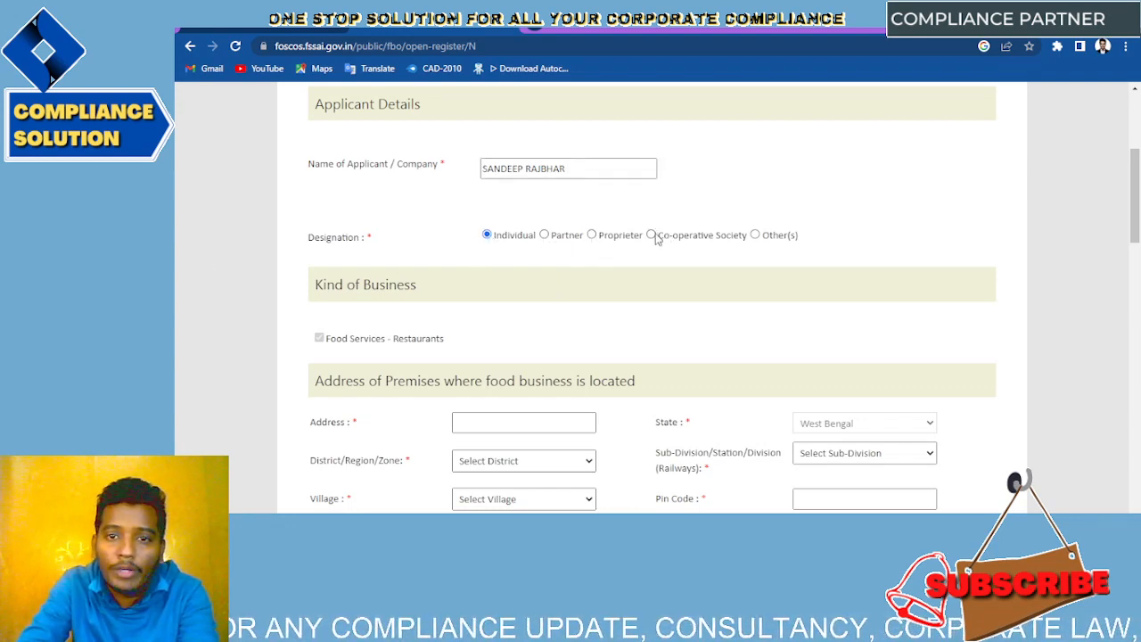
pyautogui.click(755, 235)
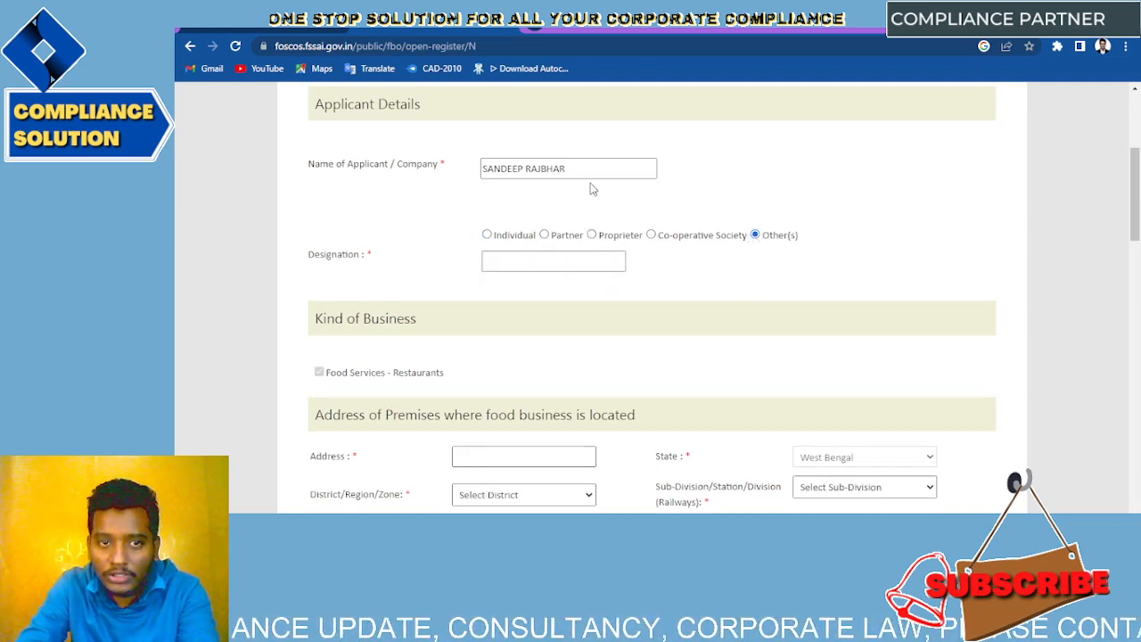
pyautogui.click(551, 254)
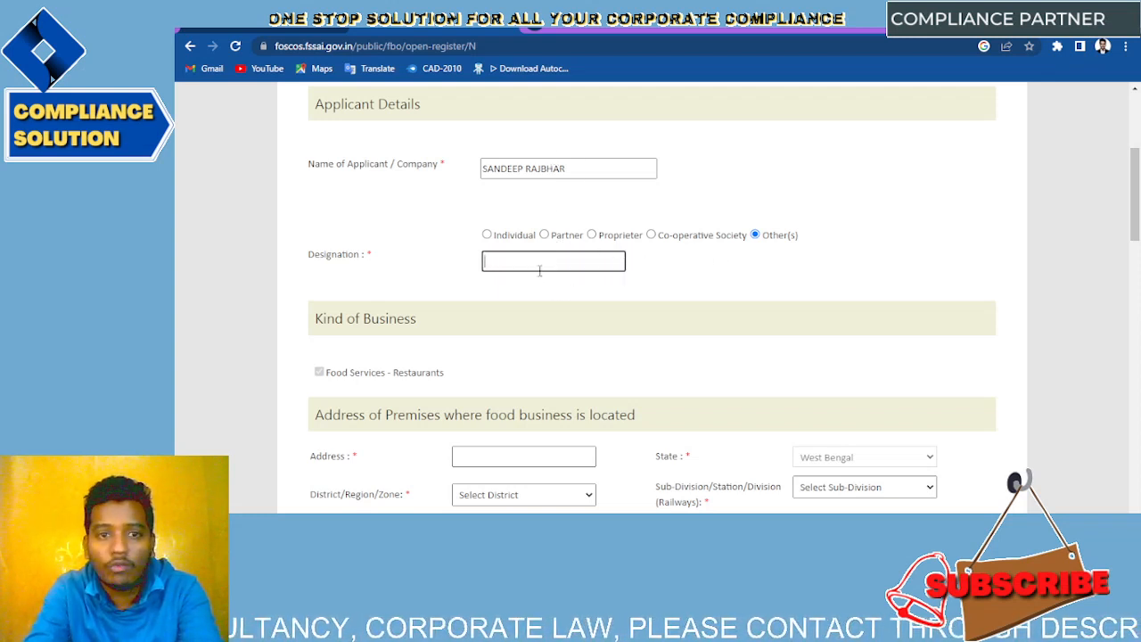
pyautogui.click(486, 234)
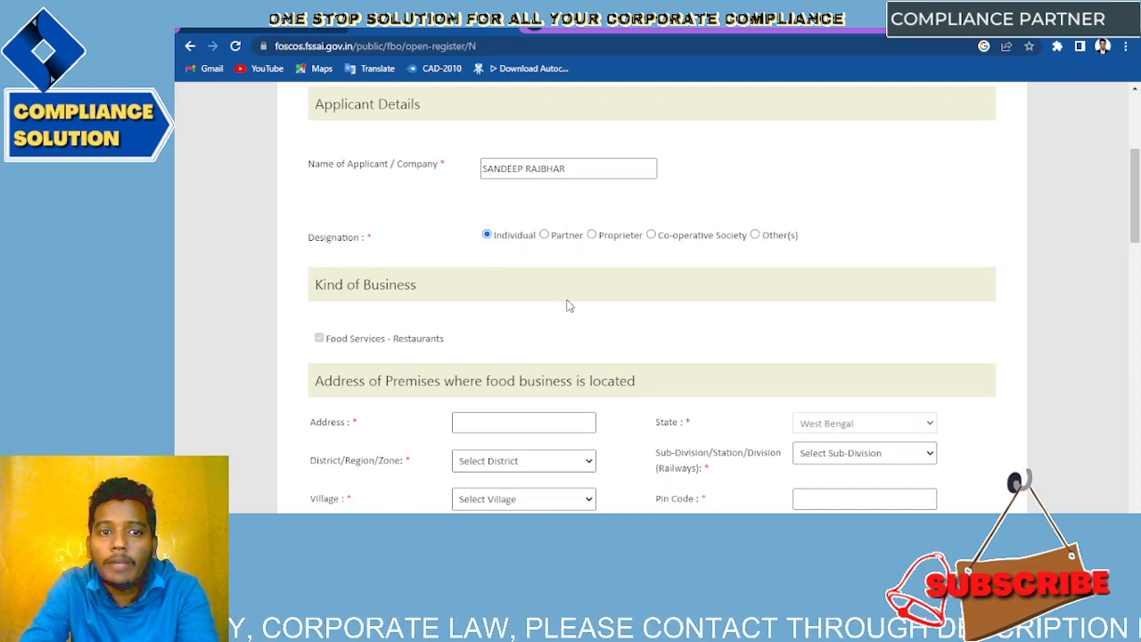
# Step: Type the food business premises street address into the address field
pyautogui.scroll(-2, 567, 306)
pyautogui.scroll(-1, 370, 247)
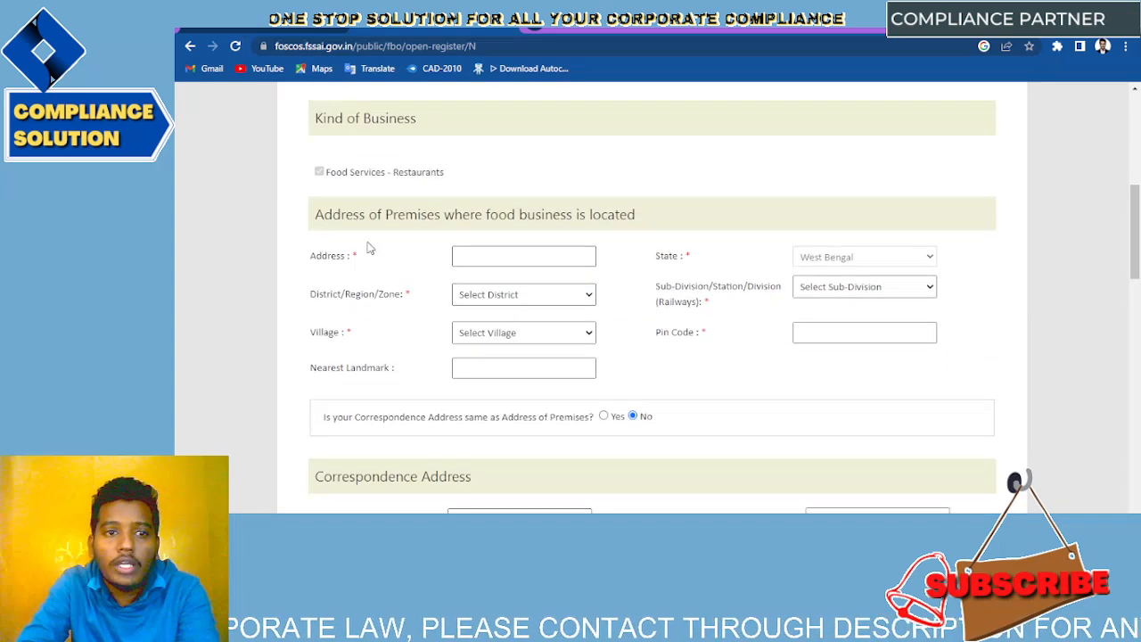
pyautogui.moveTo(319, 220); pyautogui.dragTo(584, 233)
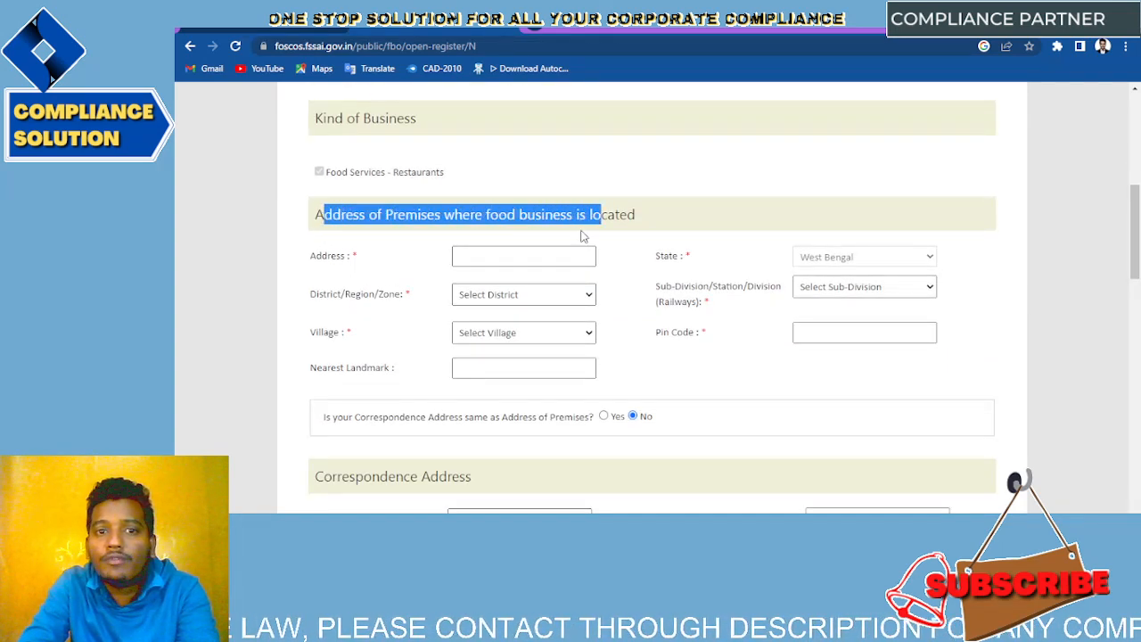
pyautogui.click(679, 201)
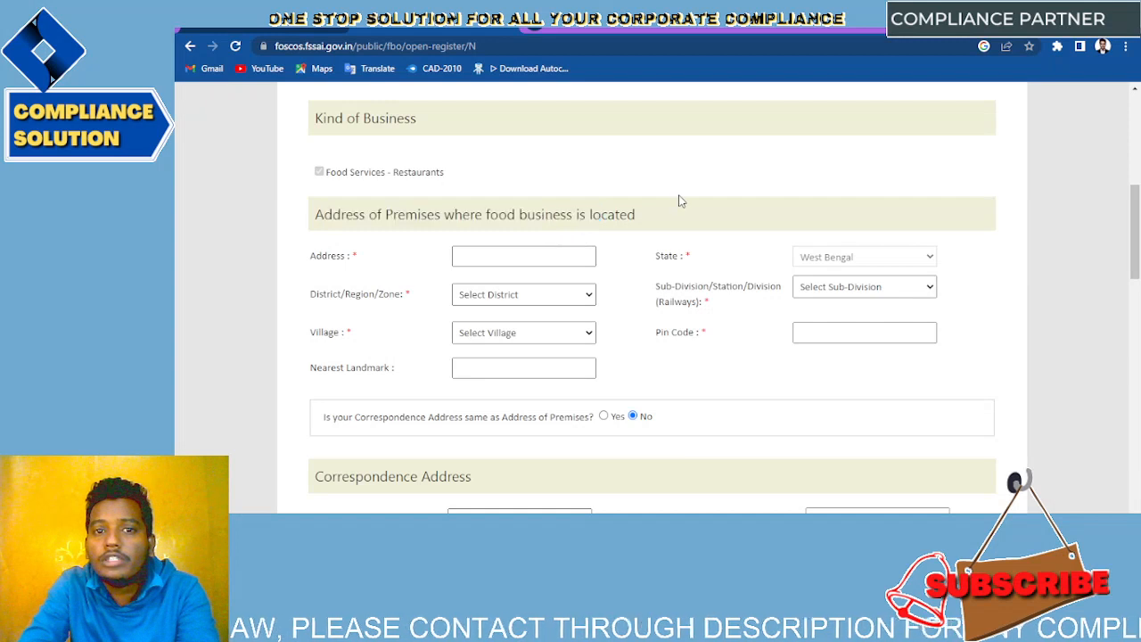
pyautogui.click(480, 258)
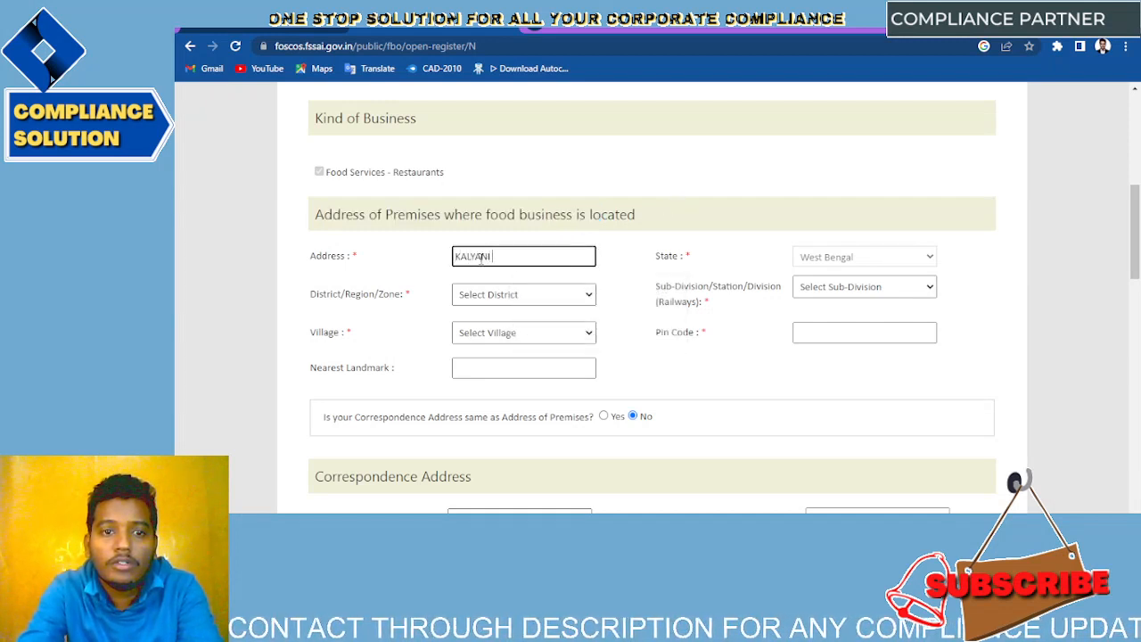
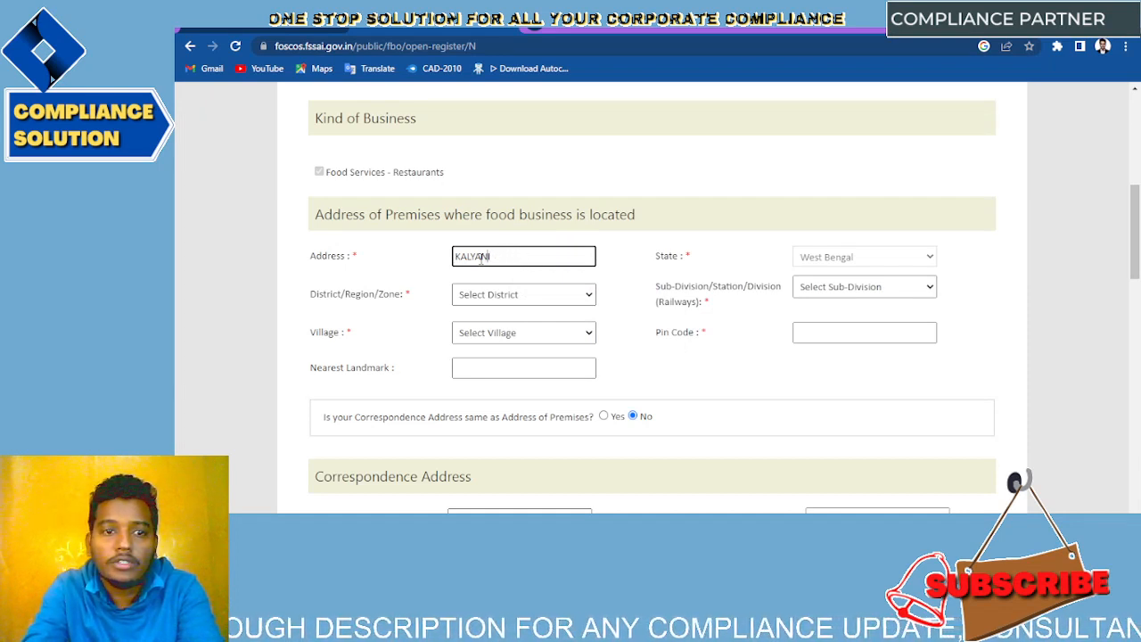
pyautogui.press('Home')
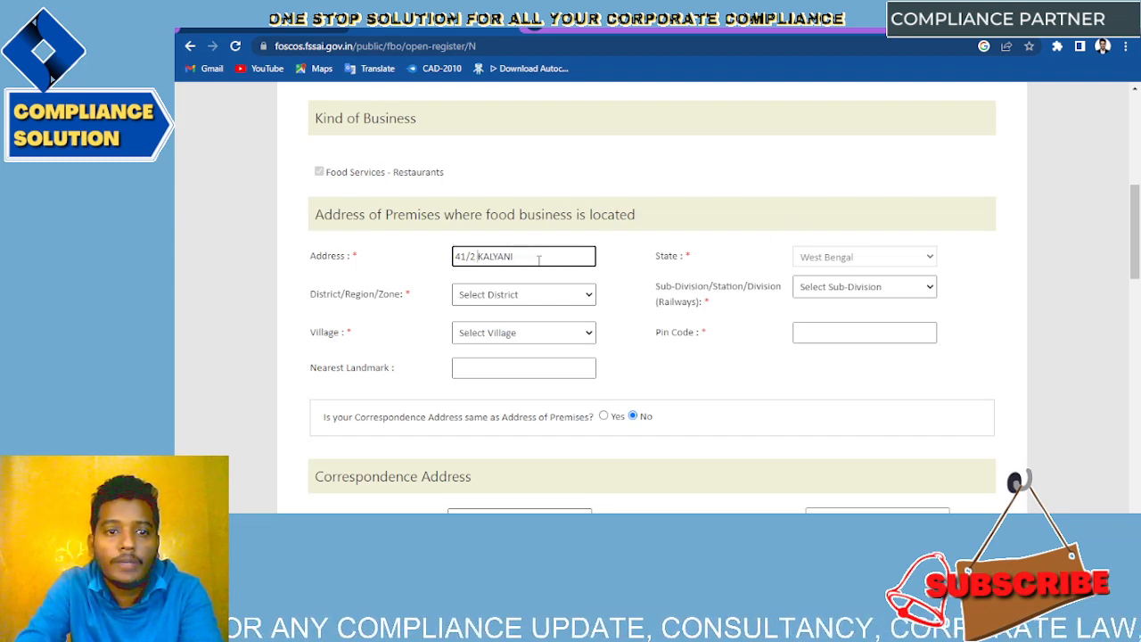
# Step: Set the district to Nadia and the sub-division to KALYANI
pyautogui.click(566, 294)
pyautogui.press('k')
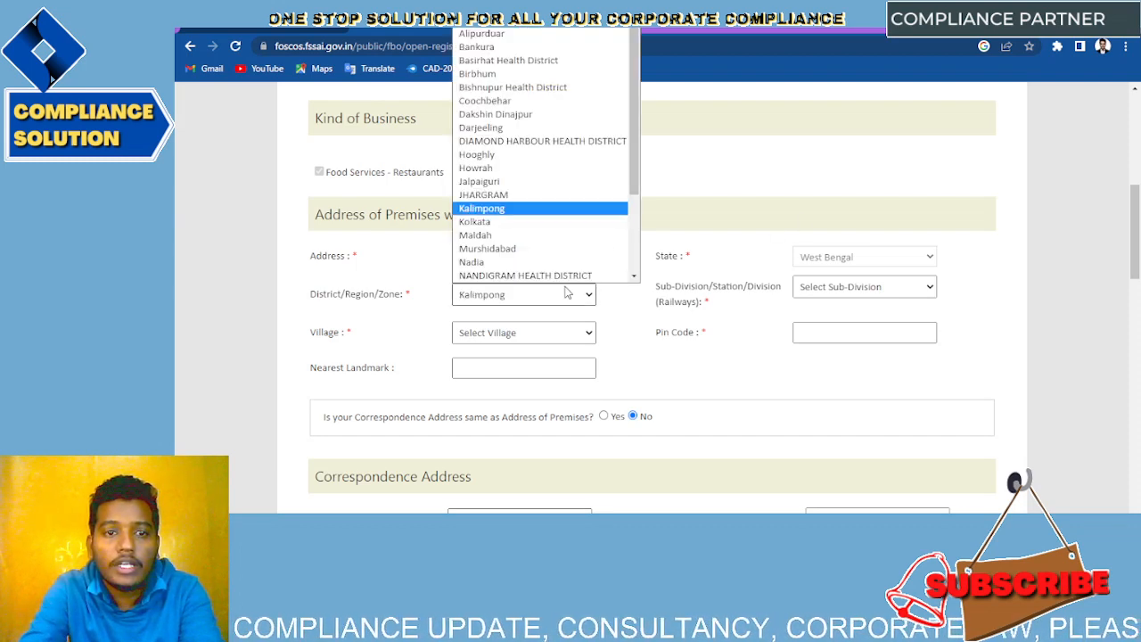
pyautogui.press('k')
pyautogui.press('k')
pyautogui.press('k')
pyautogui.press('k')
pyautogui.press('k')
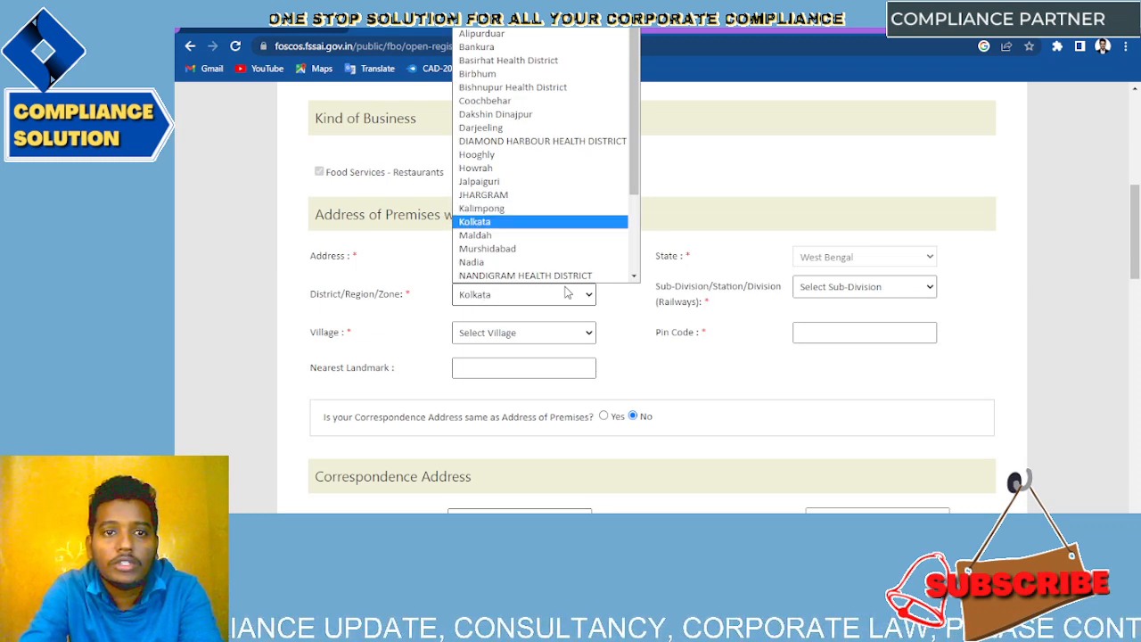
pyautogui.press('m')
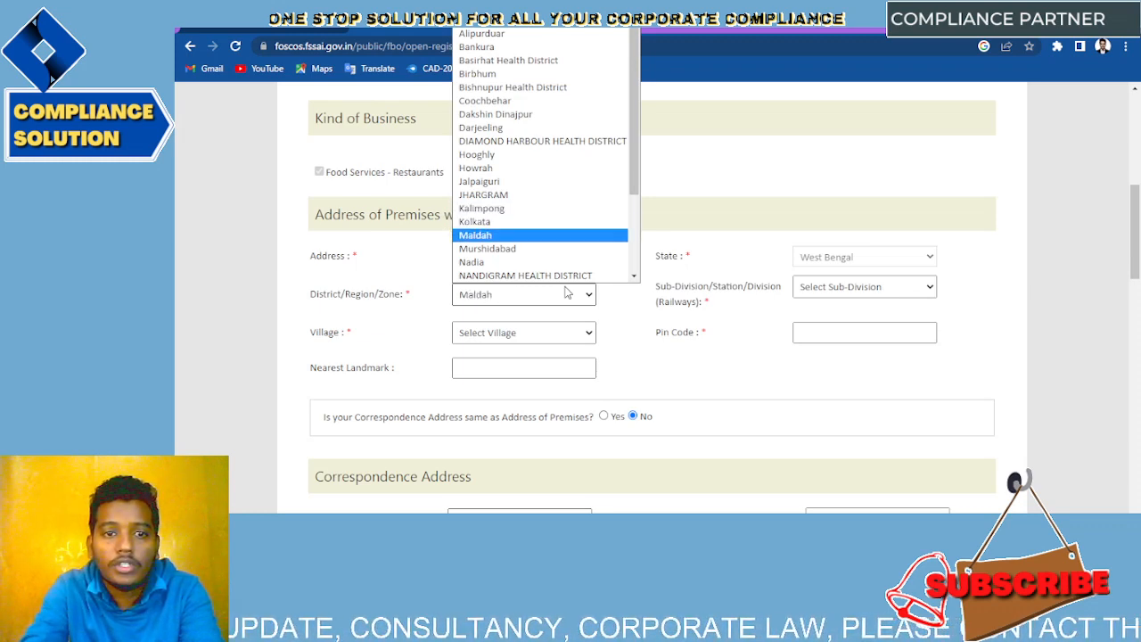
pyautogui.press('n')
pyautogui.click(565, 290)
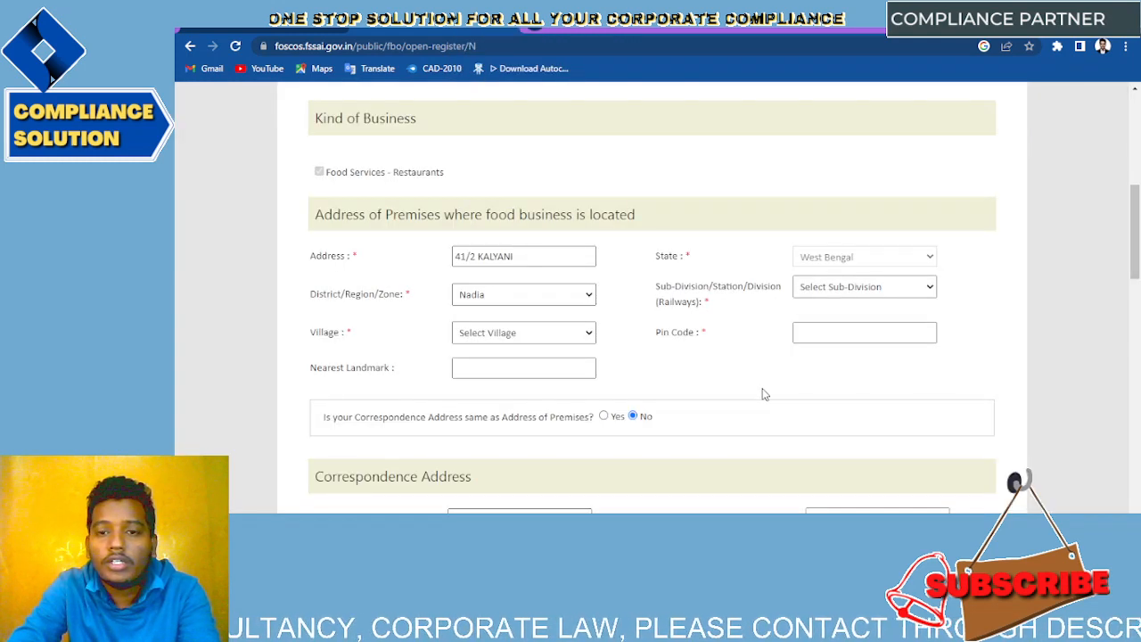
pyautogui.click(869, 285)
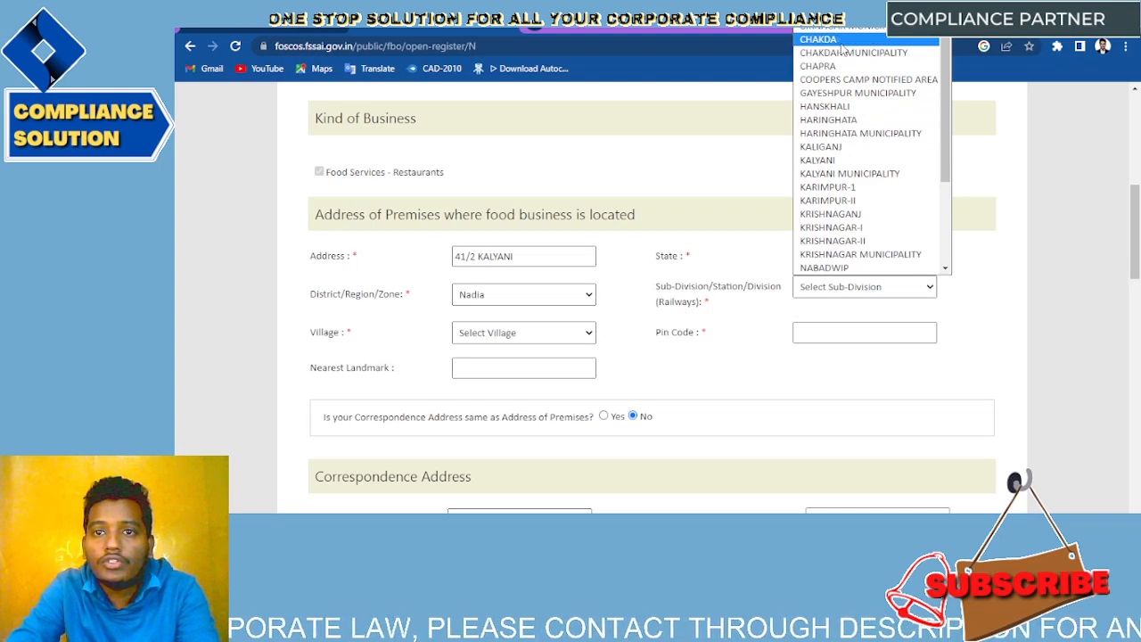
pyautogui.click(829, 161)
pyautogui.click(692, 362)
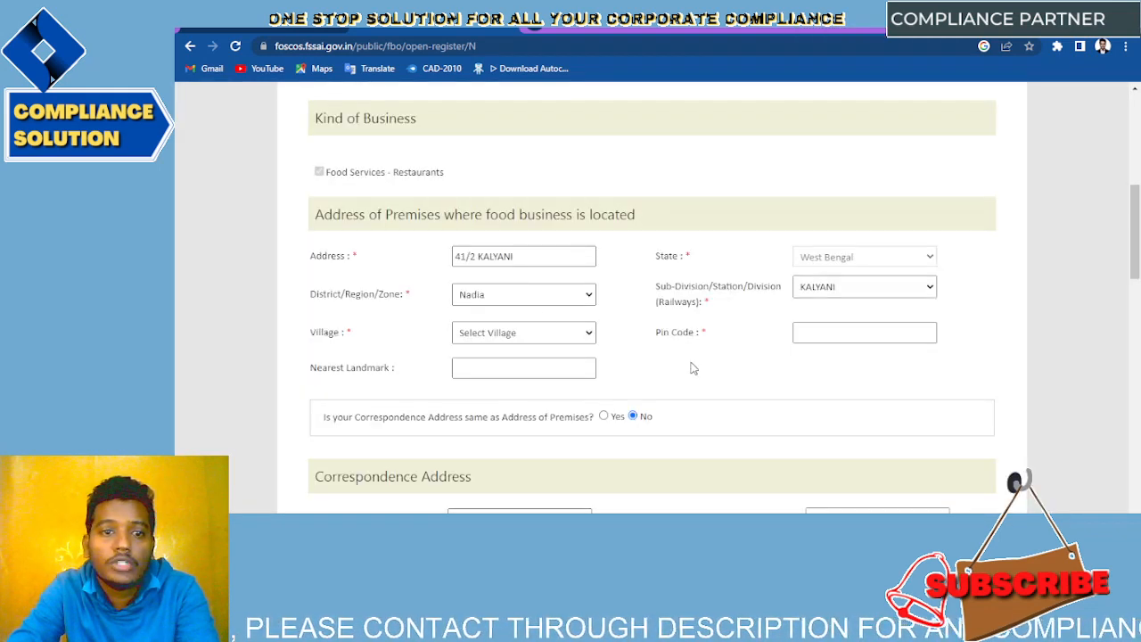
# Step: Choose KANCHARAPARA as the village and enter the premises pin code
pyautogui.scroll(-1, 551, 319)
pyautogui.click(550, 312)
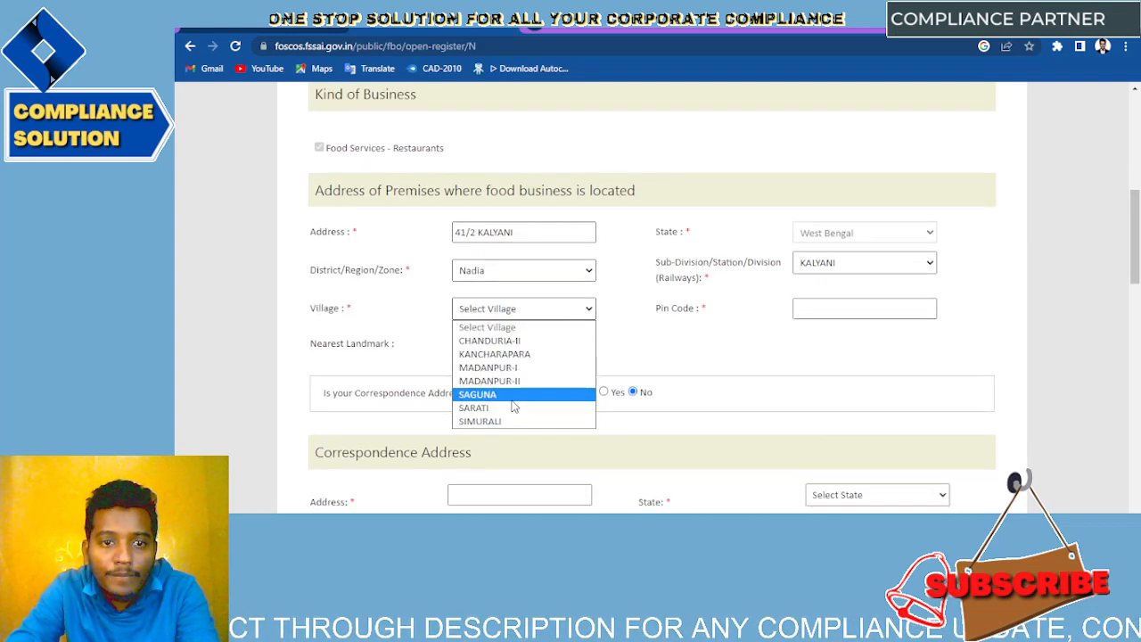
pyautogui.click(514, 355)
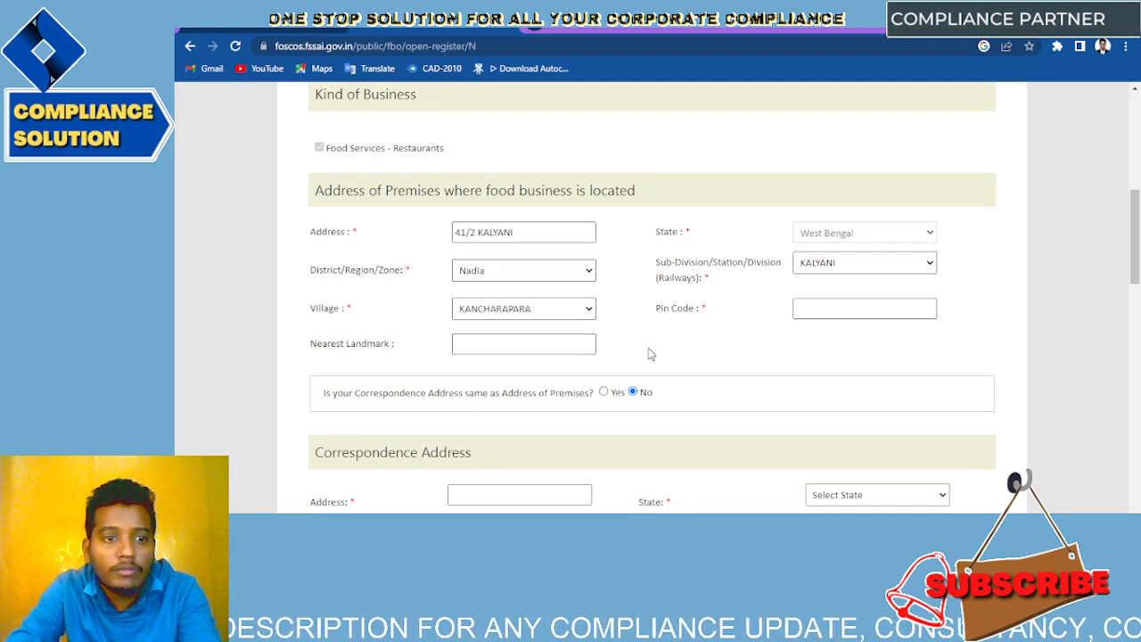
pyautogui.scroll(-1, 649, 354)
pyautogui.click(837, 269)
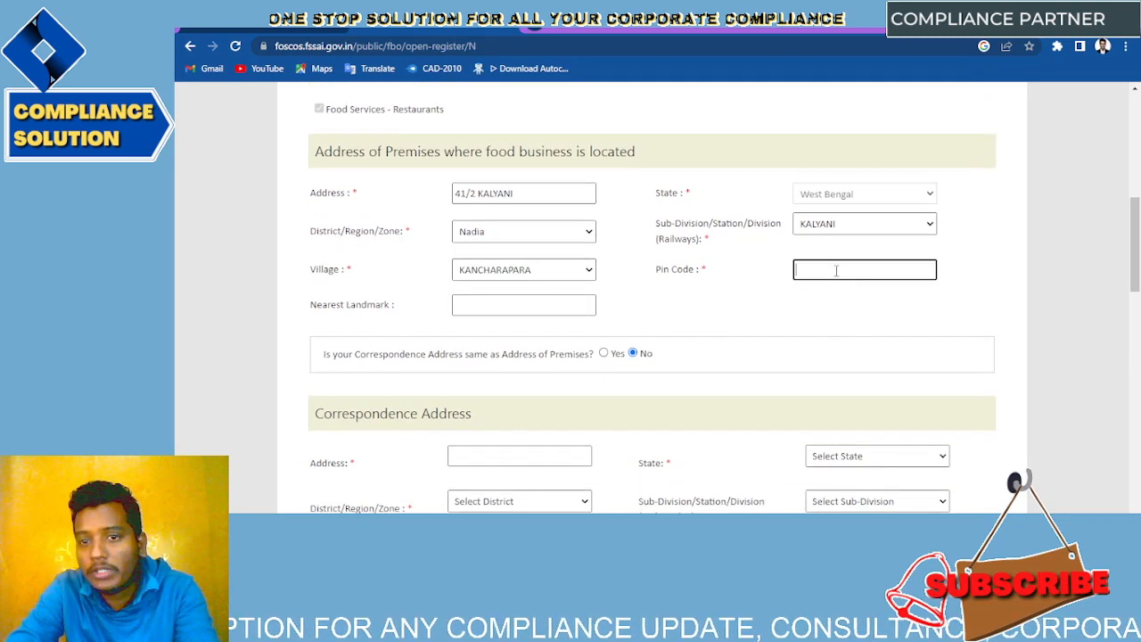
pyautogui.click(828, 290)
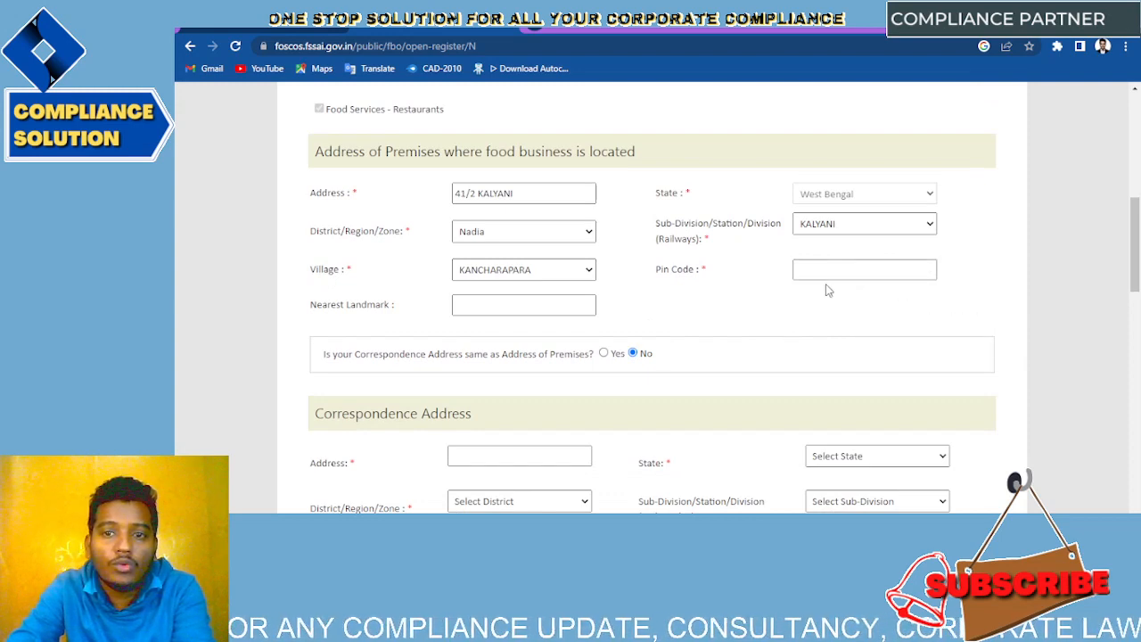
pyautogui.click(841, 271)
pyautogui.write('799')
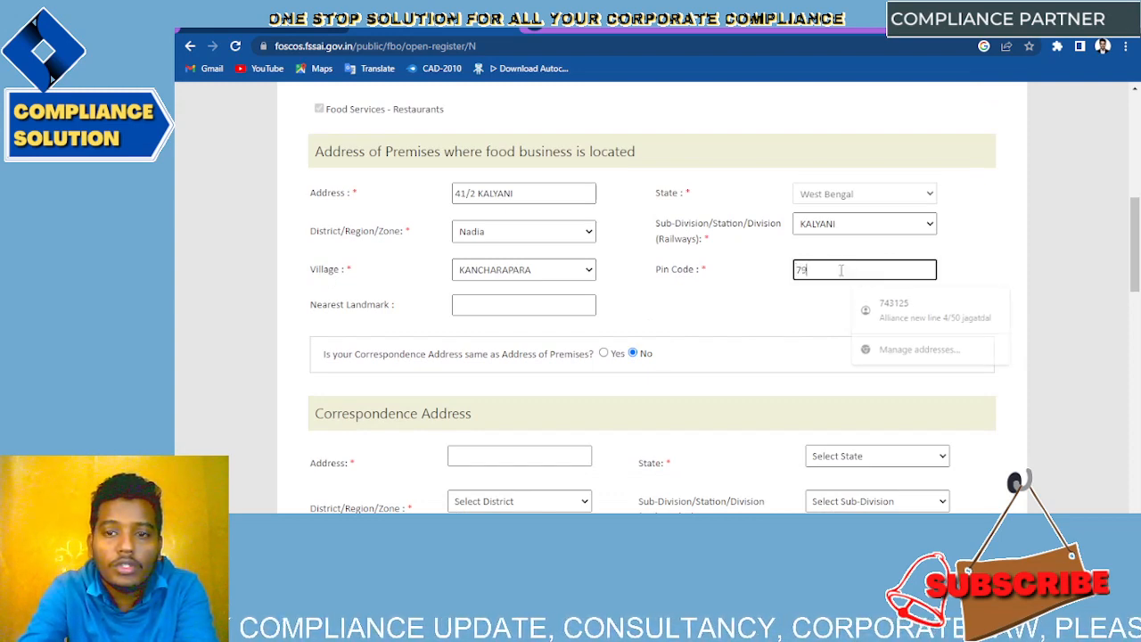
pyautogui.press('BackSpace')
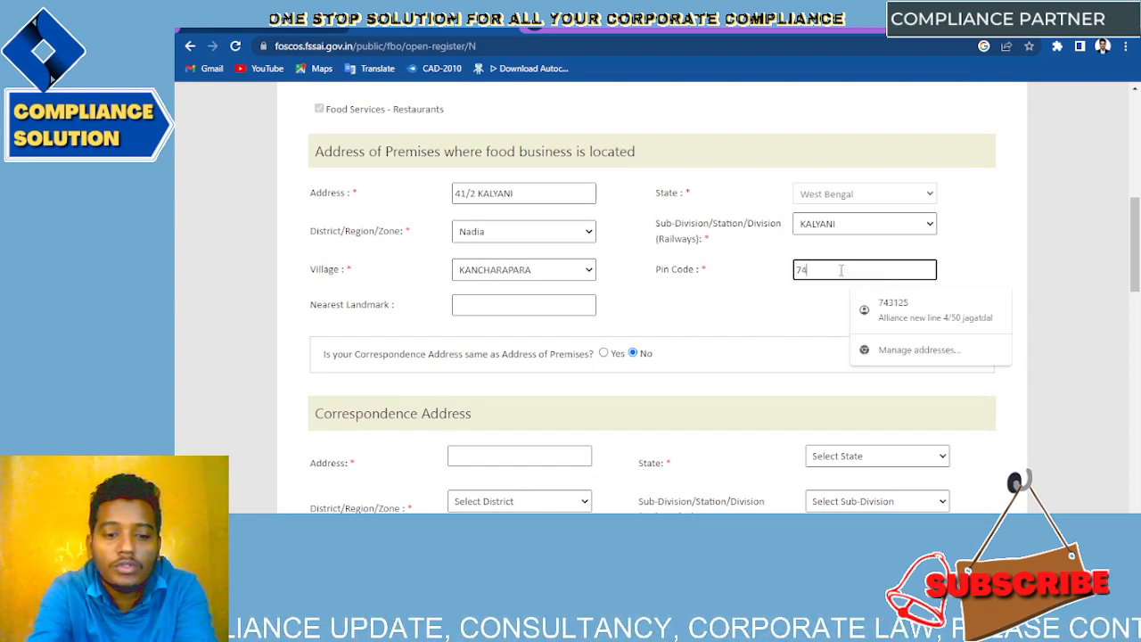
pyautogui.write('43276')
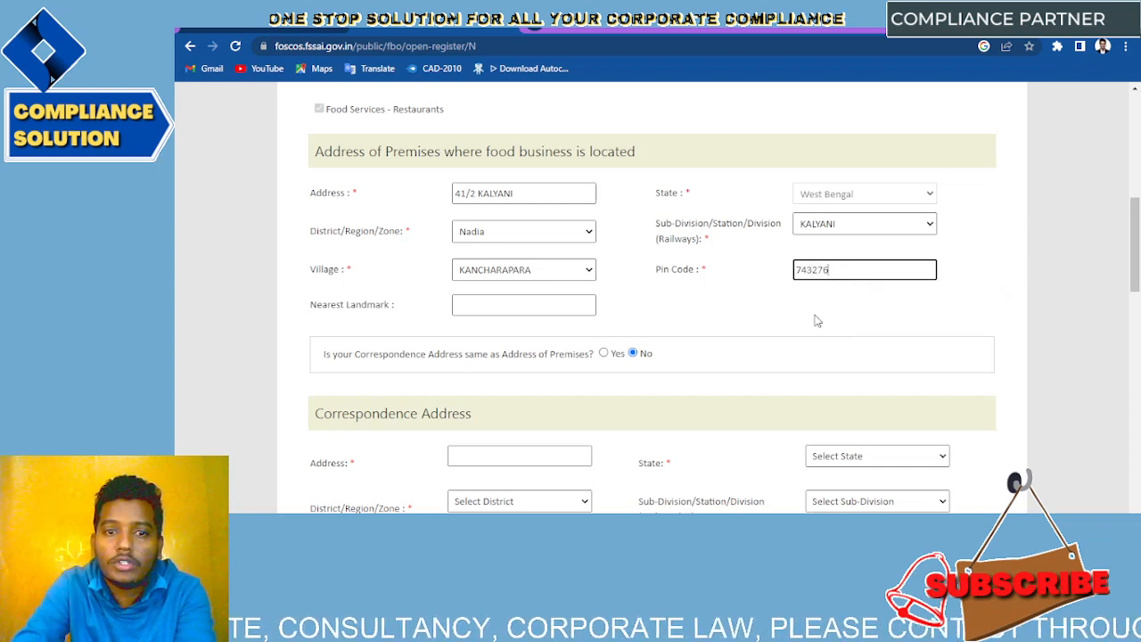
pyautogui.scroll(-3, 817, 320)
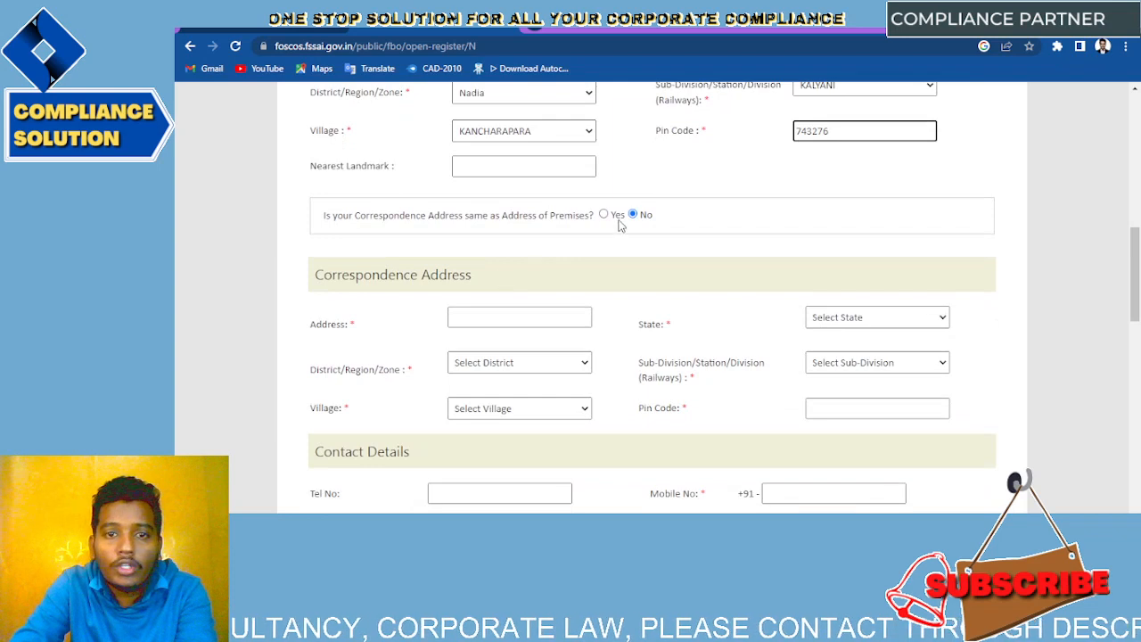
# Step: Mark the correspondence address same as premises and enter the contact mobile number
pyautogui.click(604, 216)
pyautogui.scroll(-5, 605, 220)
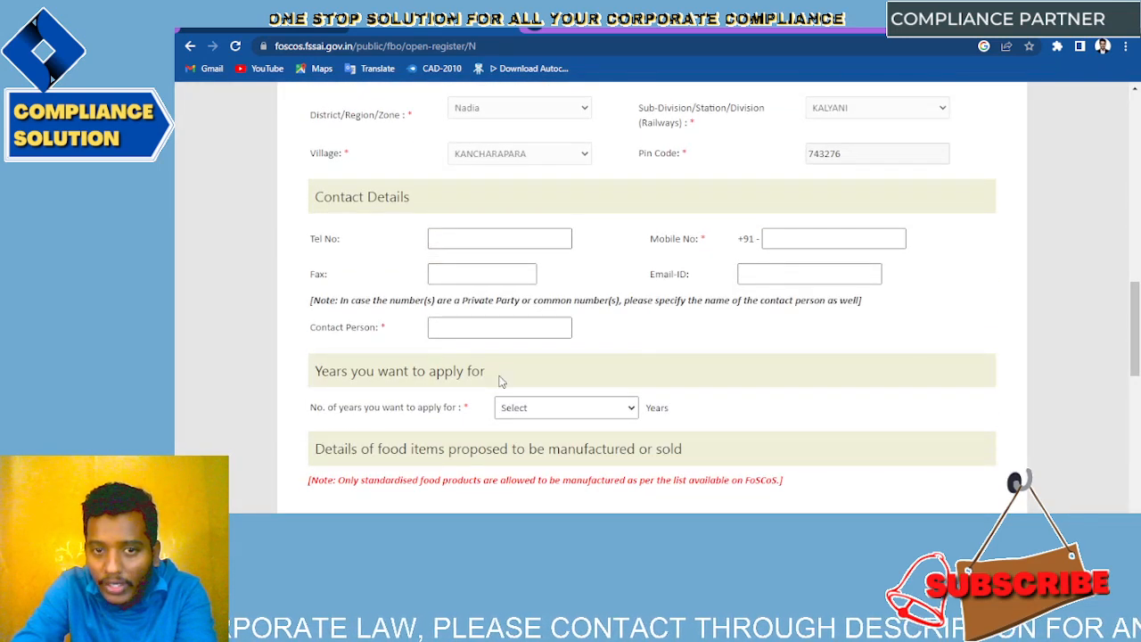
pyautogui.click(796, 242)
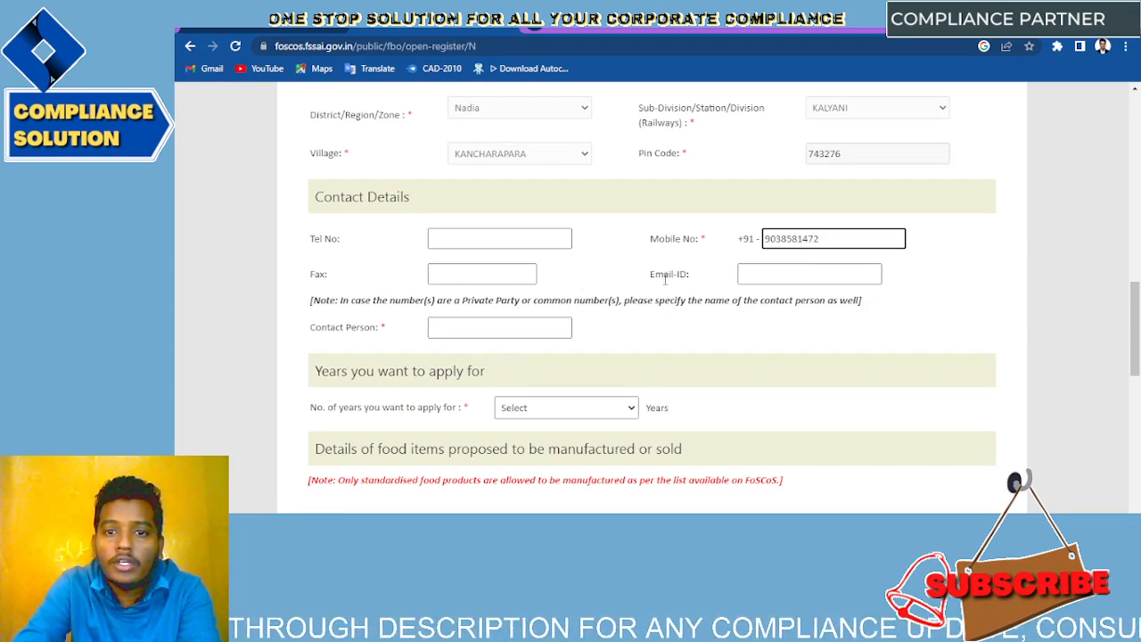
# Step: Fill in the contact e-mail address and the contact person's full name
pyautogui.click(759, 273)
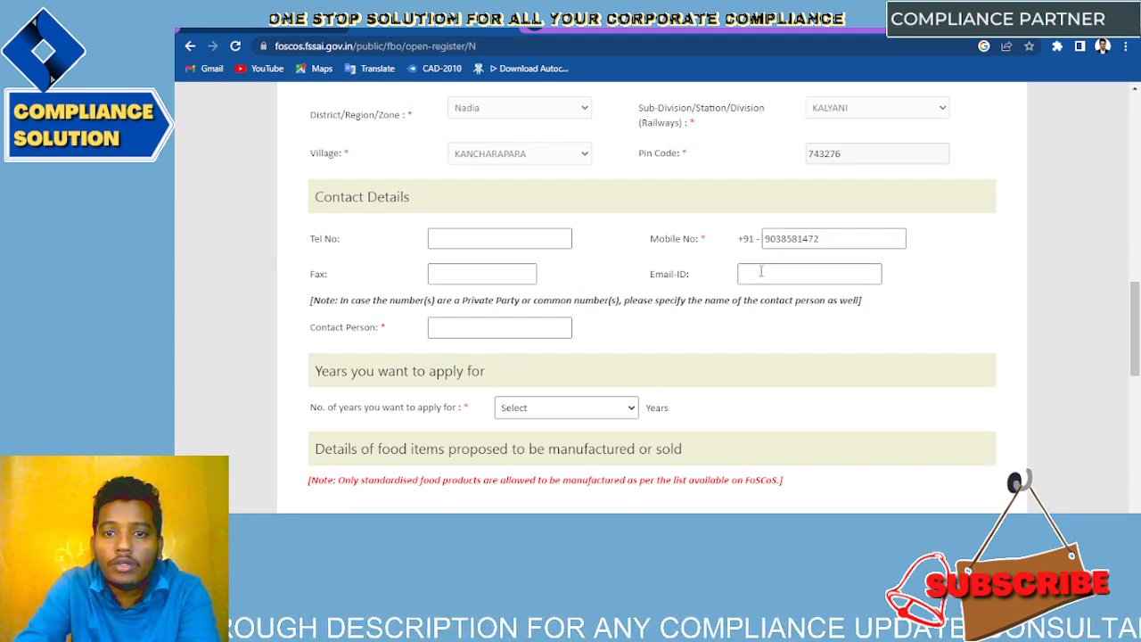
pyautogui.click(730, 371)
pyautogui.click(757, 272)
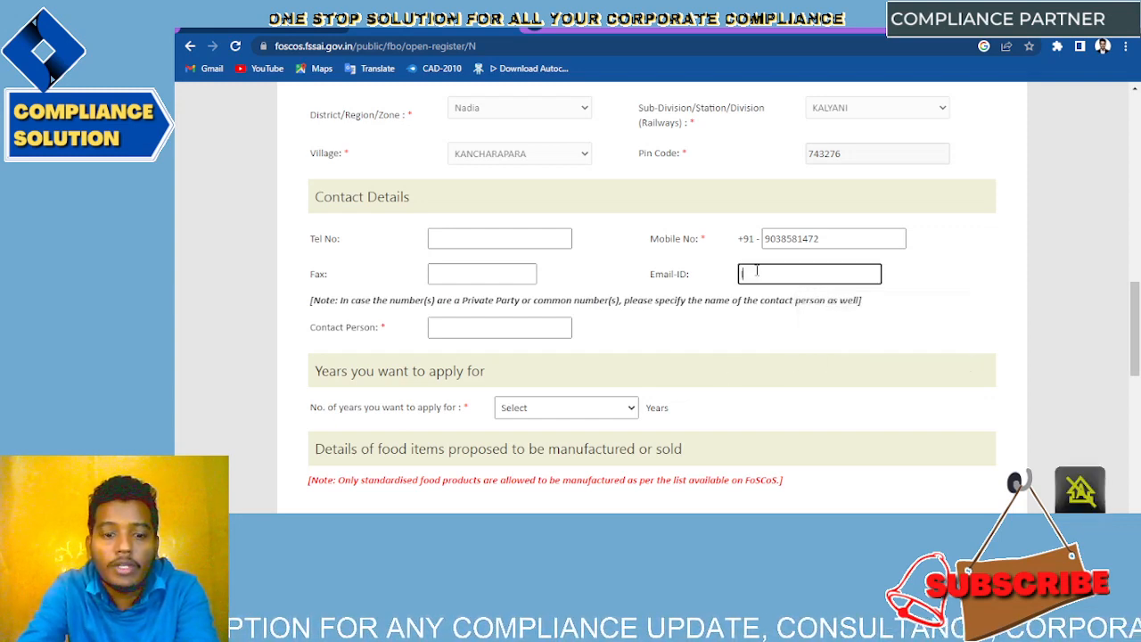
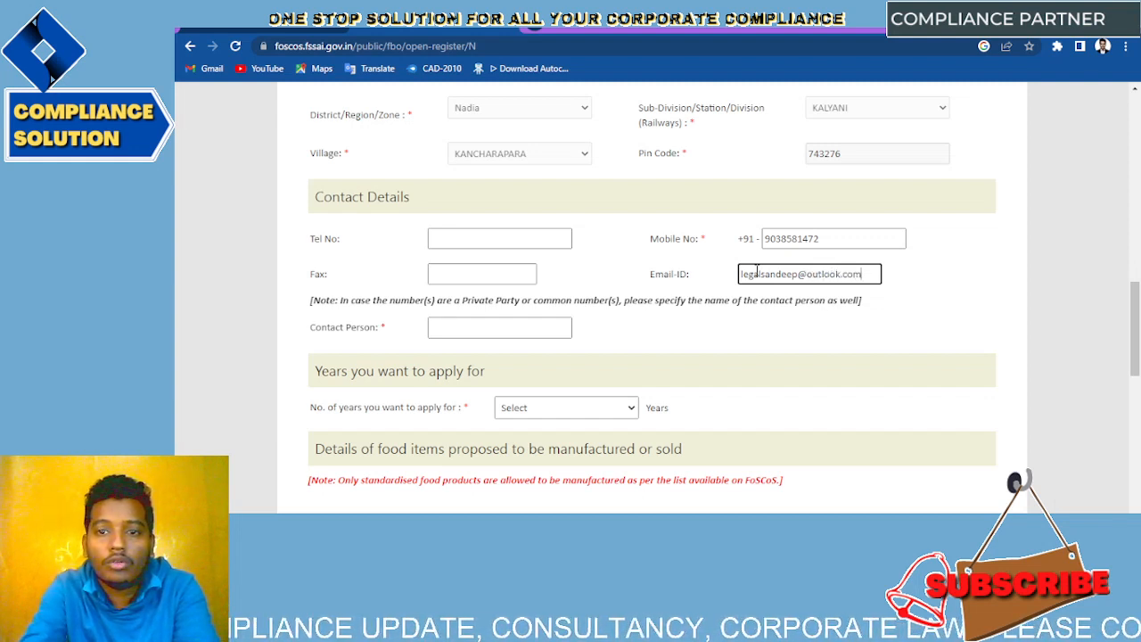
pyautogui.press('Tab')
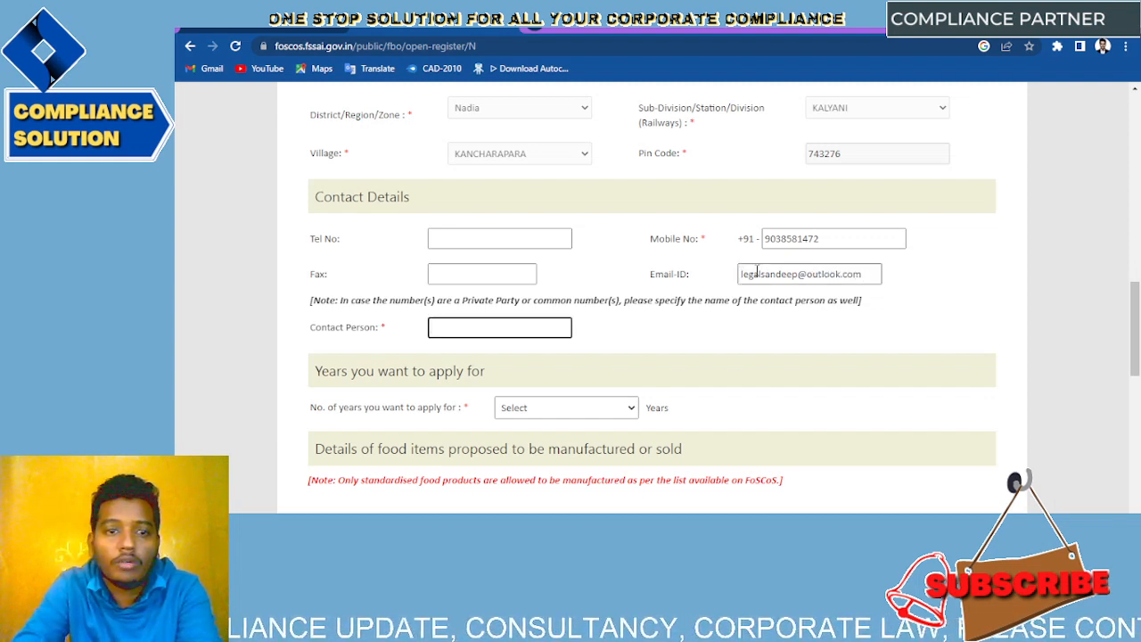
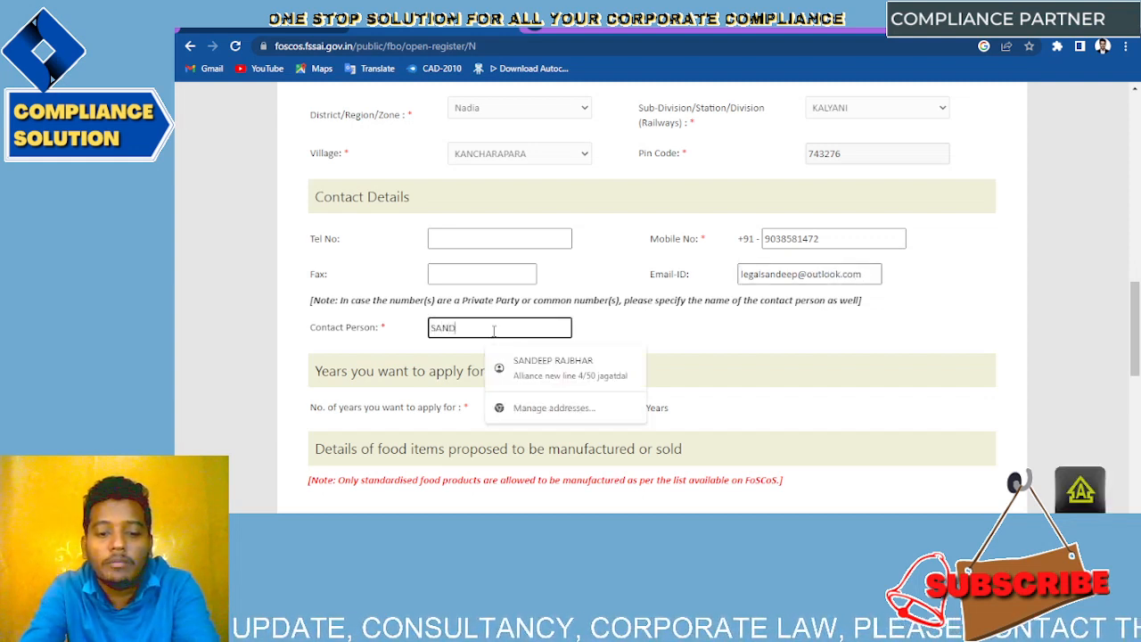
pyautogui.press('Tab')
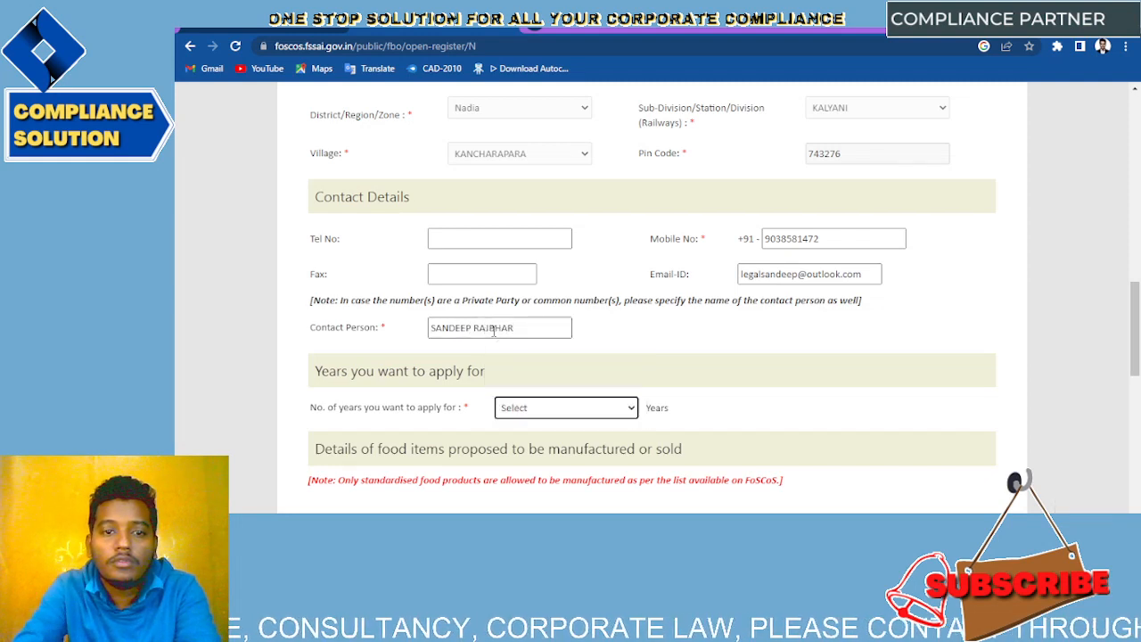
# Step: Set the number of years to apply for to 1
pyautogui.click(582, 360)
pyautogui.scroll(-1, 582, 358)
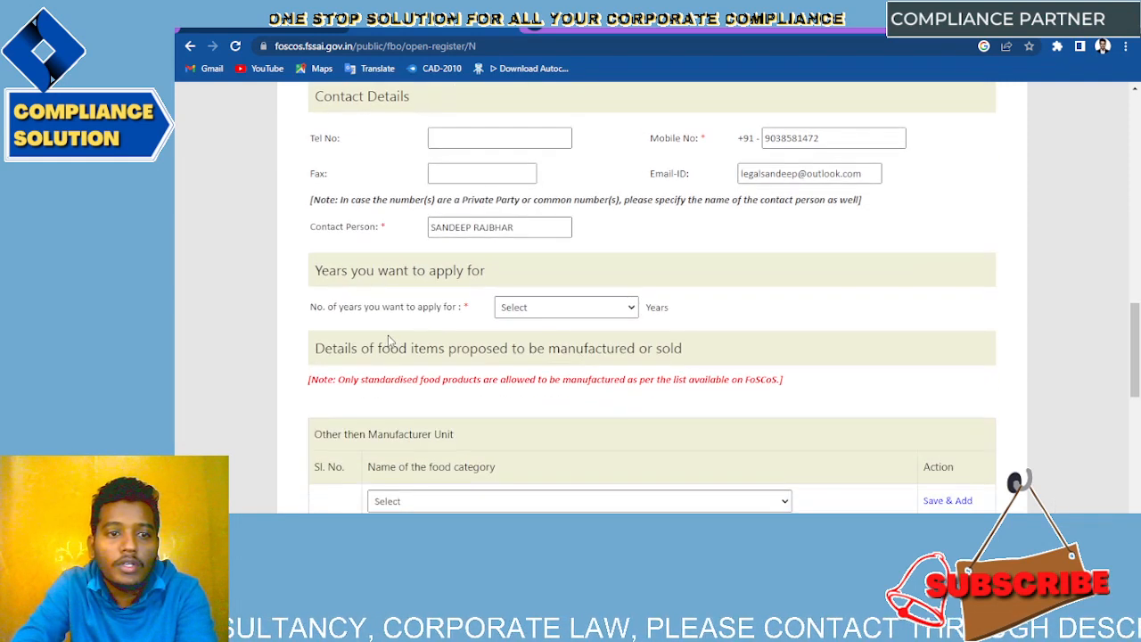
pyautogui.scroll(-1, 522, 282)
pyautogui.click(534, 264)
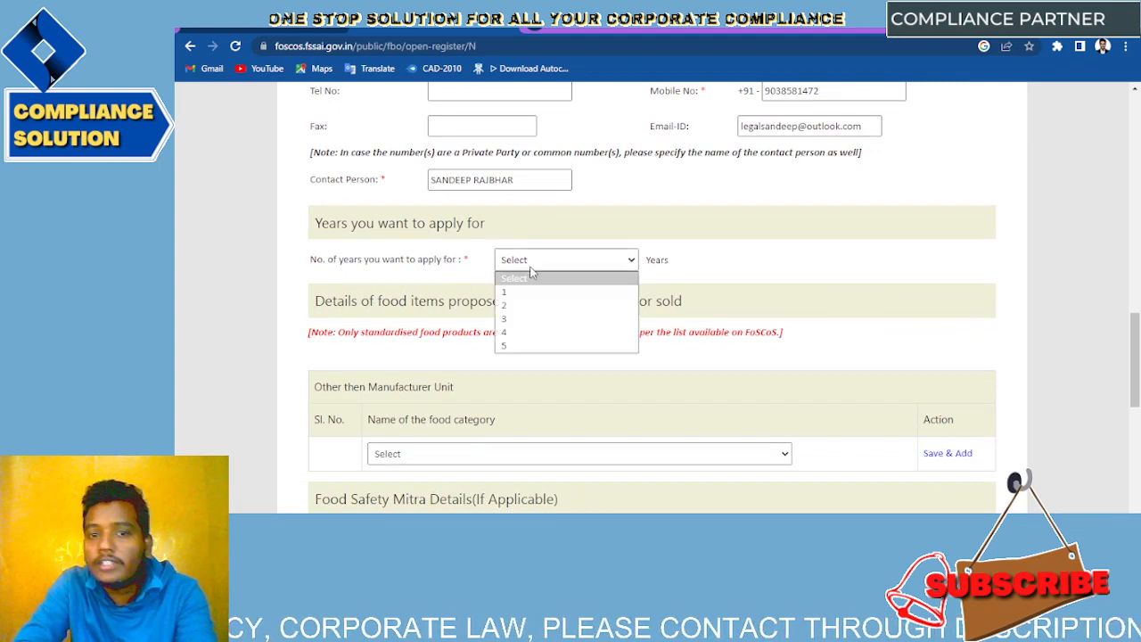
pyautogui.click(529, 295)
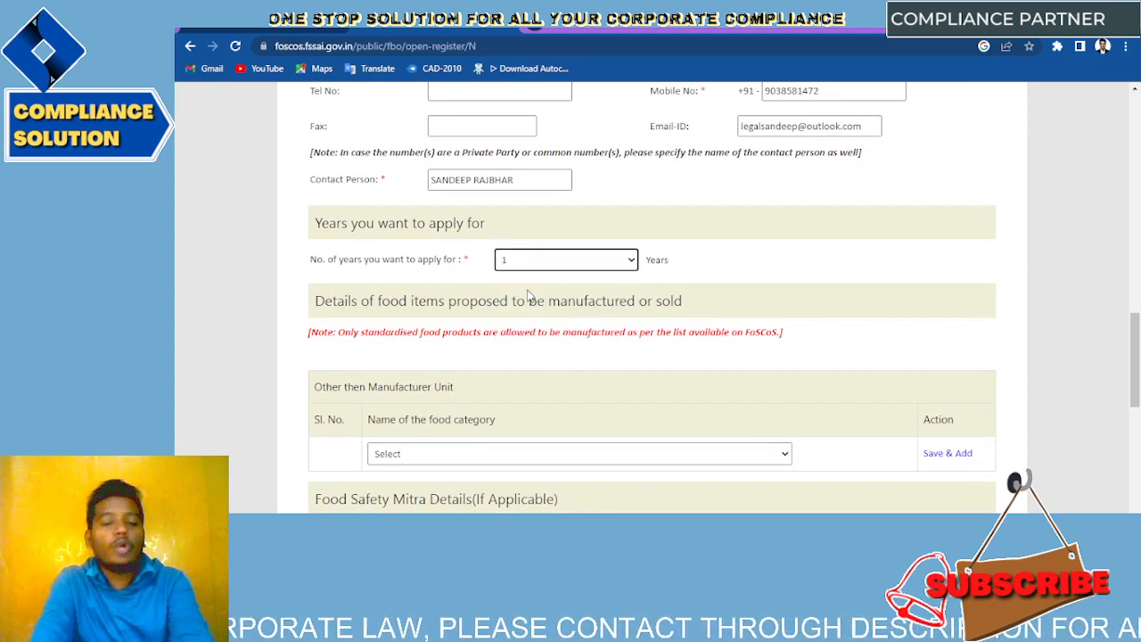
pyautogui.click(528, 265)
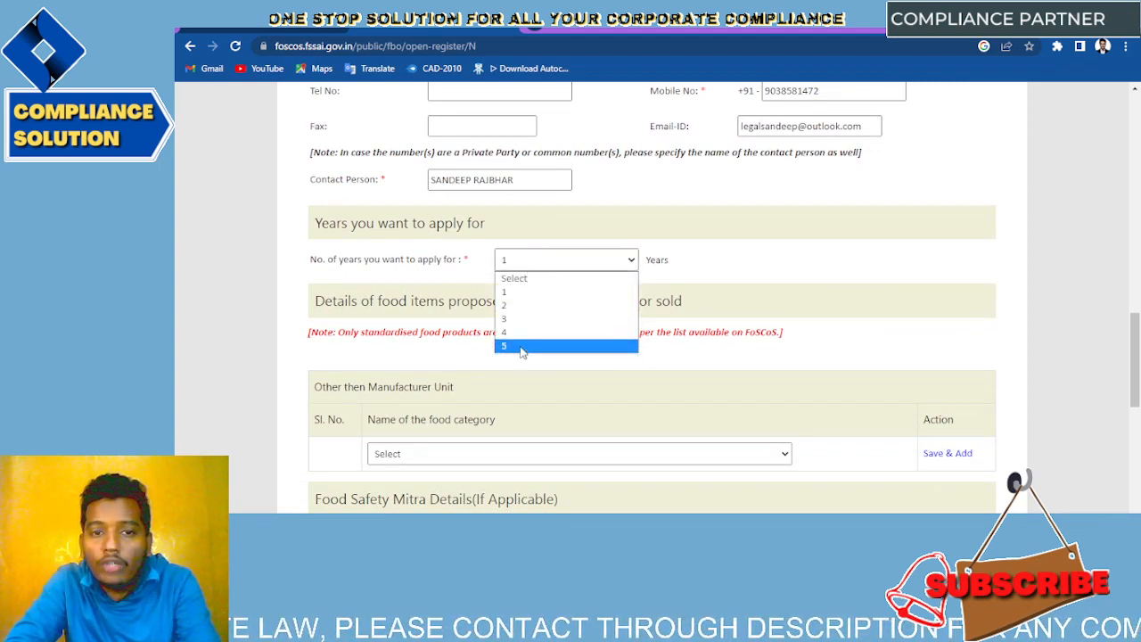
pyautogui.click(784, 163)
pyautogui.scroll(-1, 721, 294)
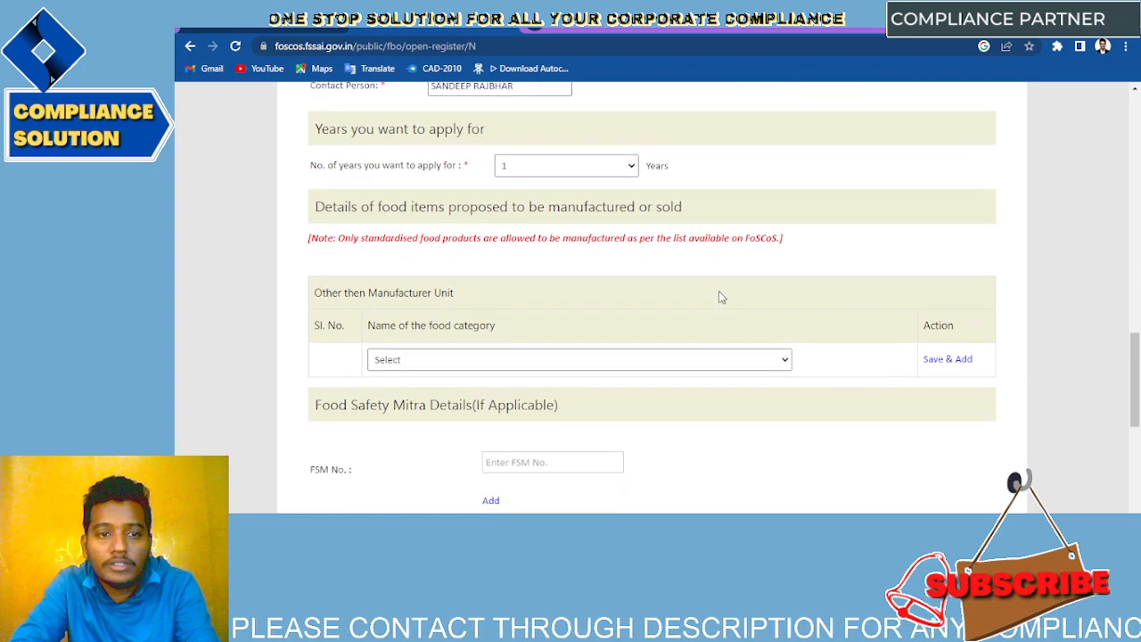
pyautogui.scroll(-1, 720, 297)
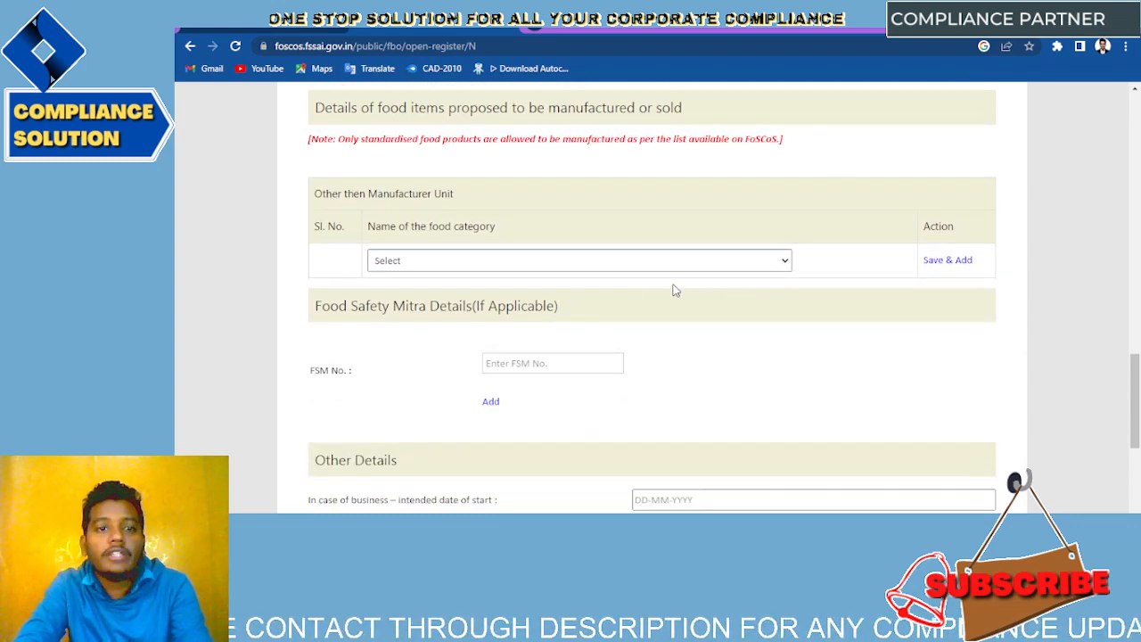
# Step: Add 08 Meat and meat products and 14 Beverages (excluding dairy) as the first two food categories
pyautogui.click(629, 259)
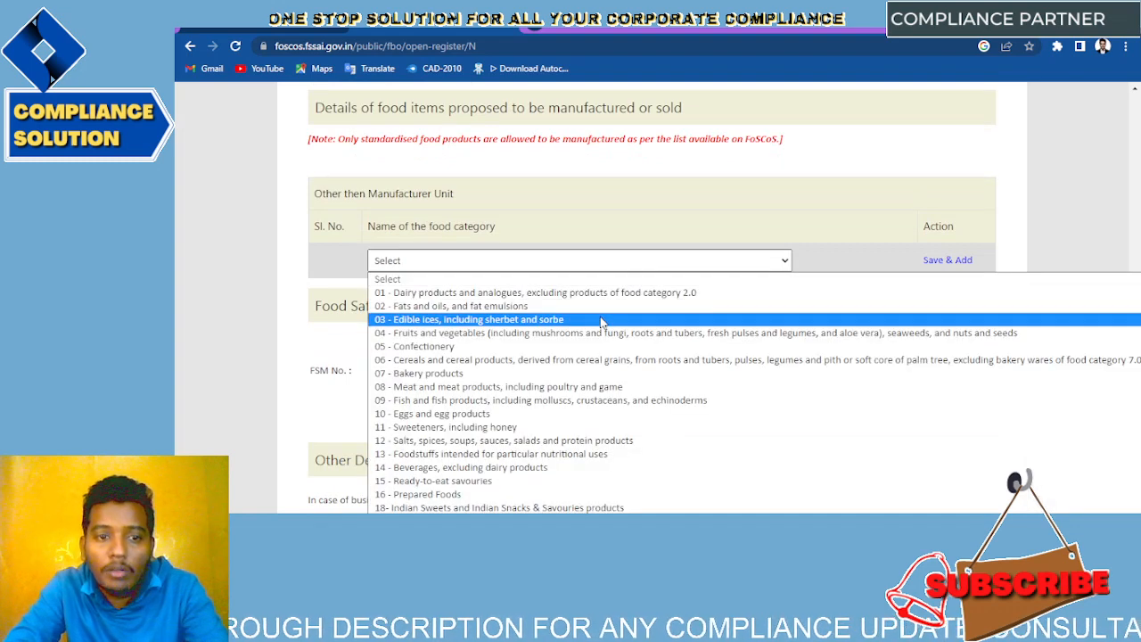
pyautogui.scroll(-1, 604, 327)
pyautogui.scroll(-1, 854, 180)
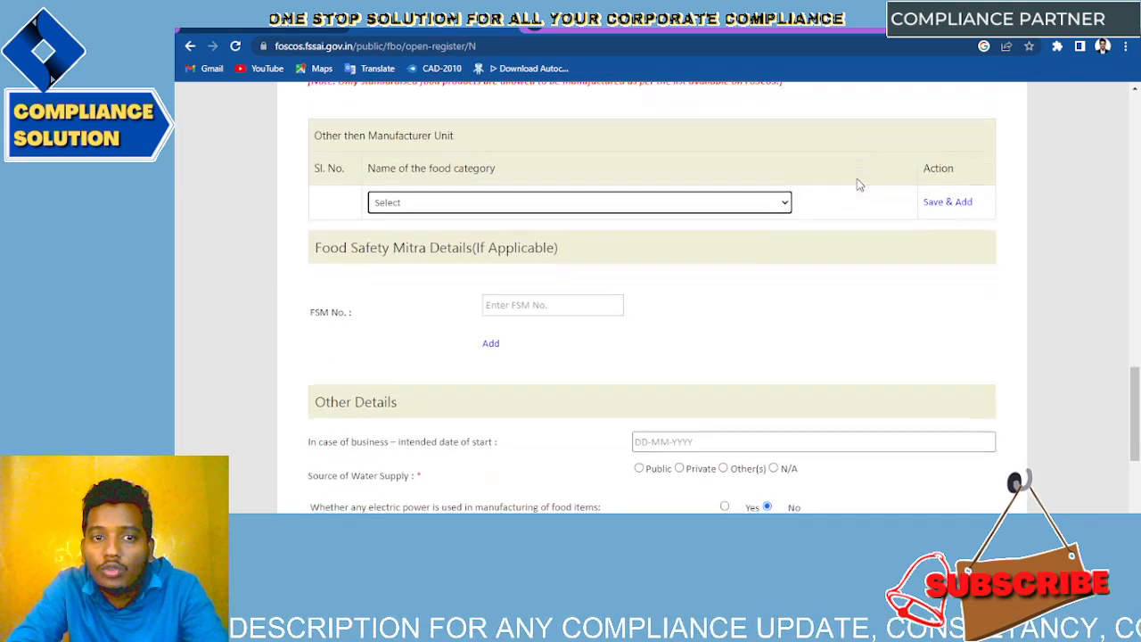
pyautogui.click(772, 209)
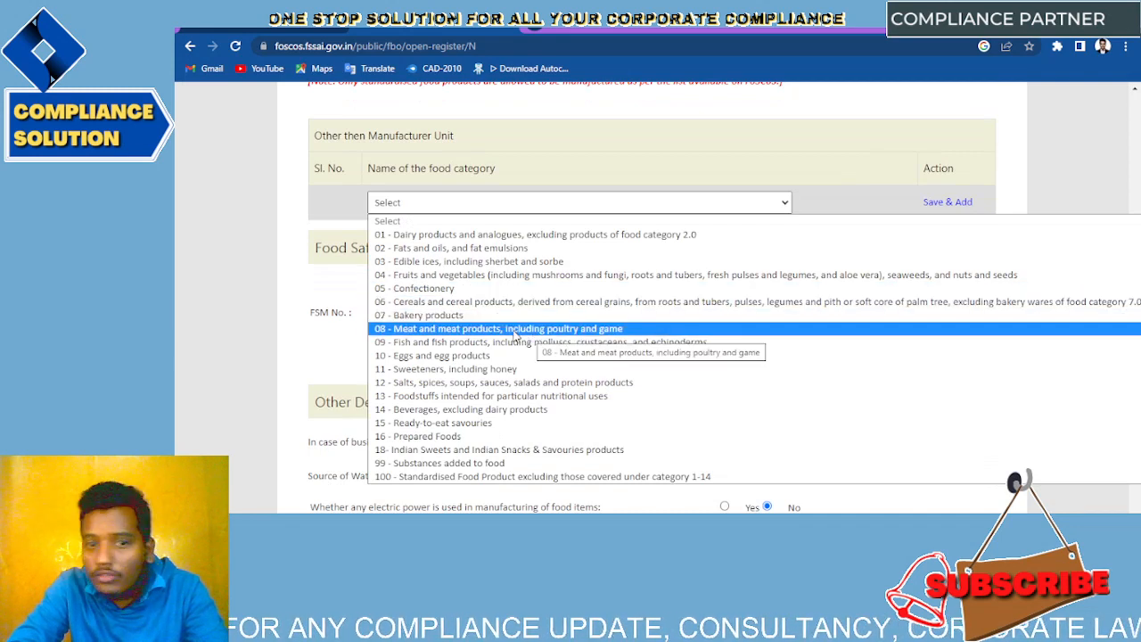
pyautogui.click(515, 330)
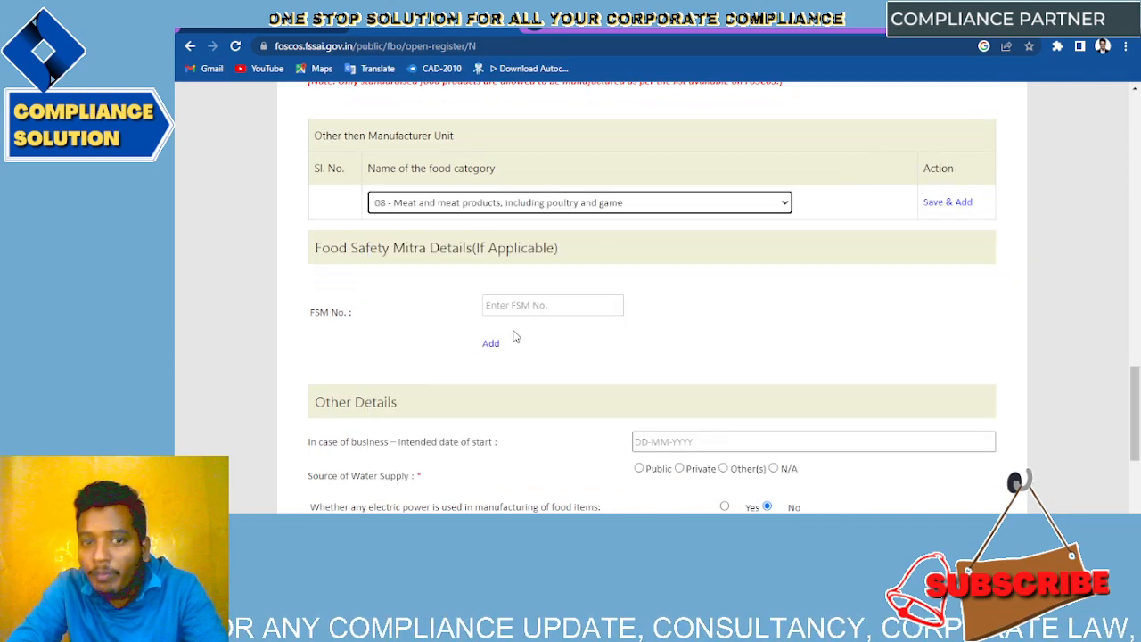
pyautogui.click(935, 205)
pyautogui.click(475, 229)
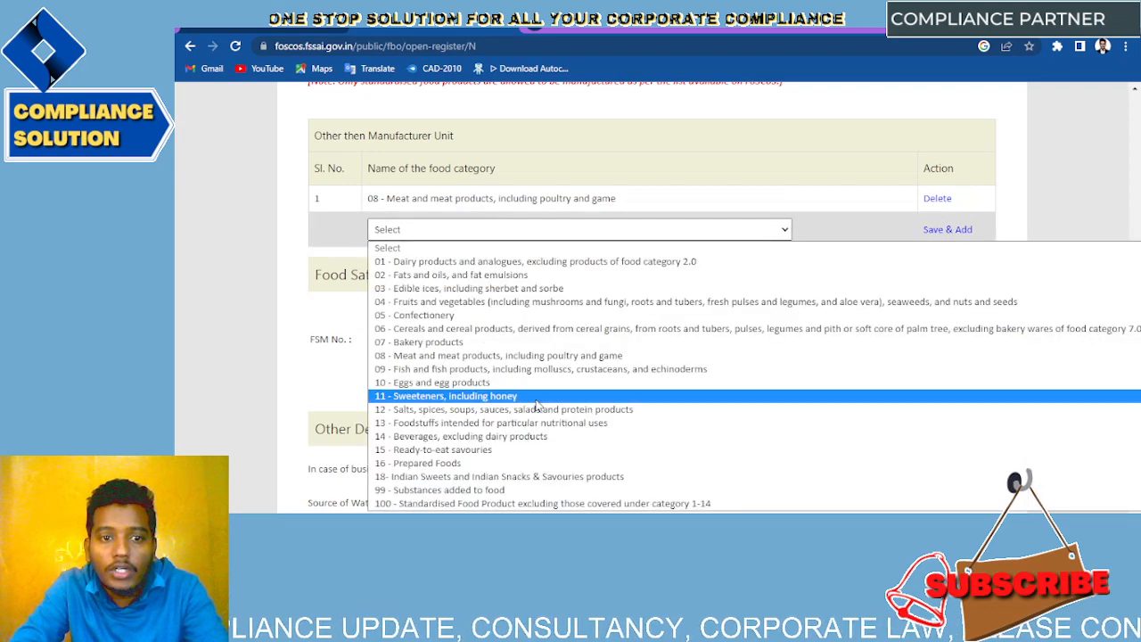
pyautogui.click(500, 395)
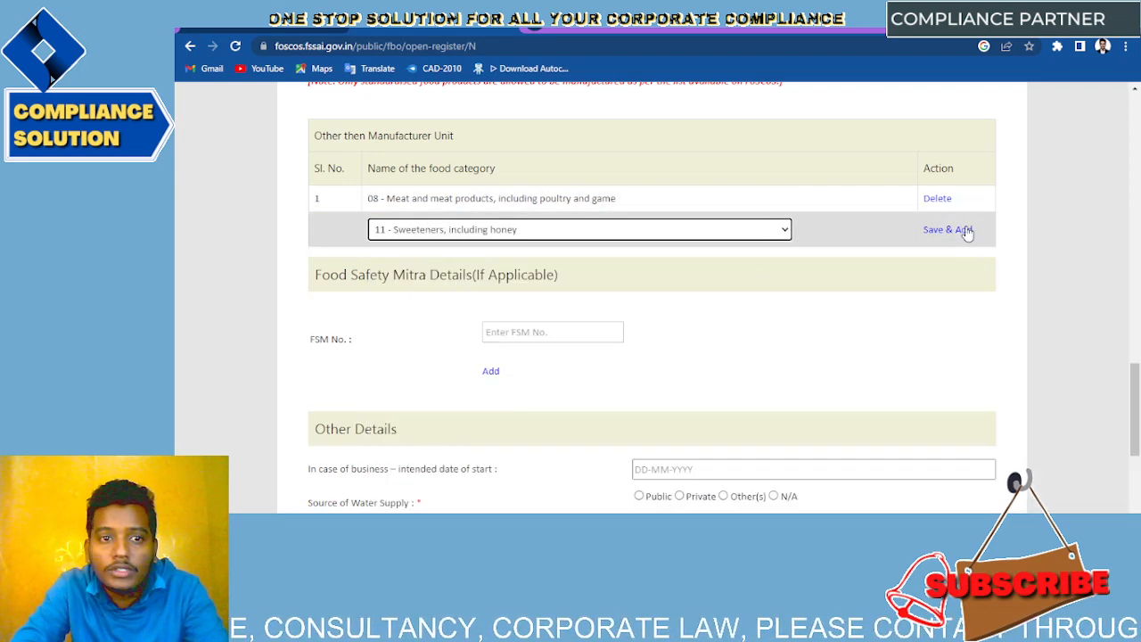
pyautogui.click(786, 234)
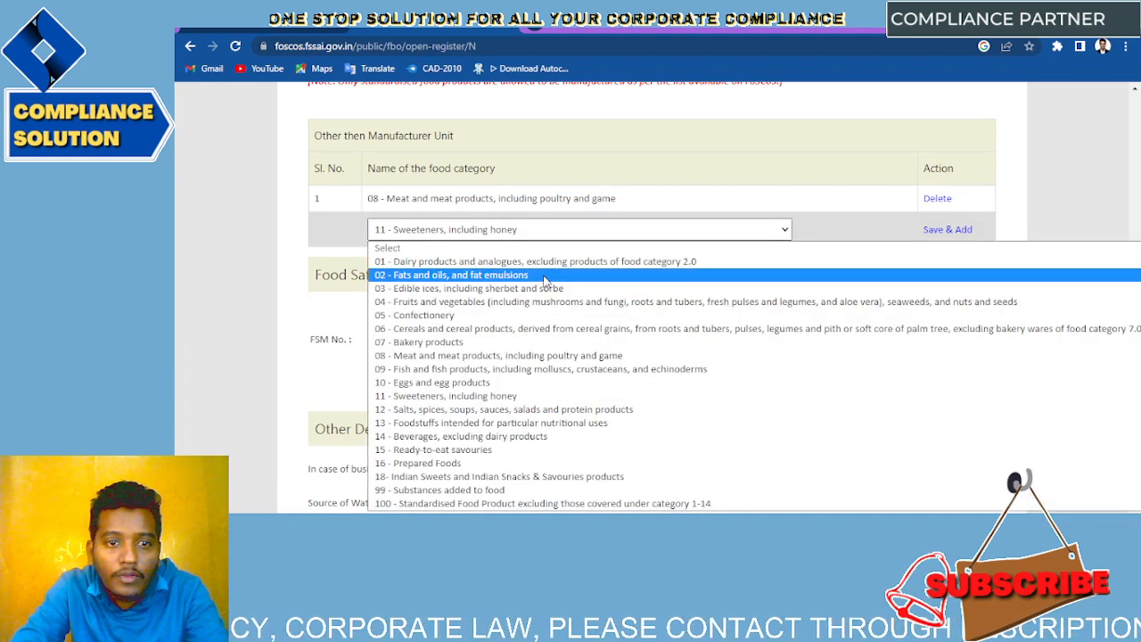
pyautogui.click(528, 441)
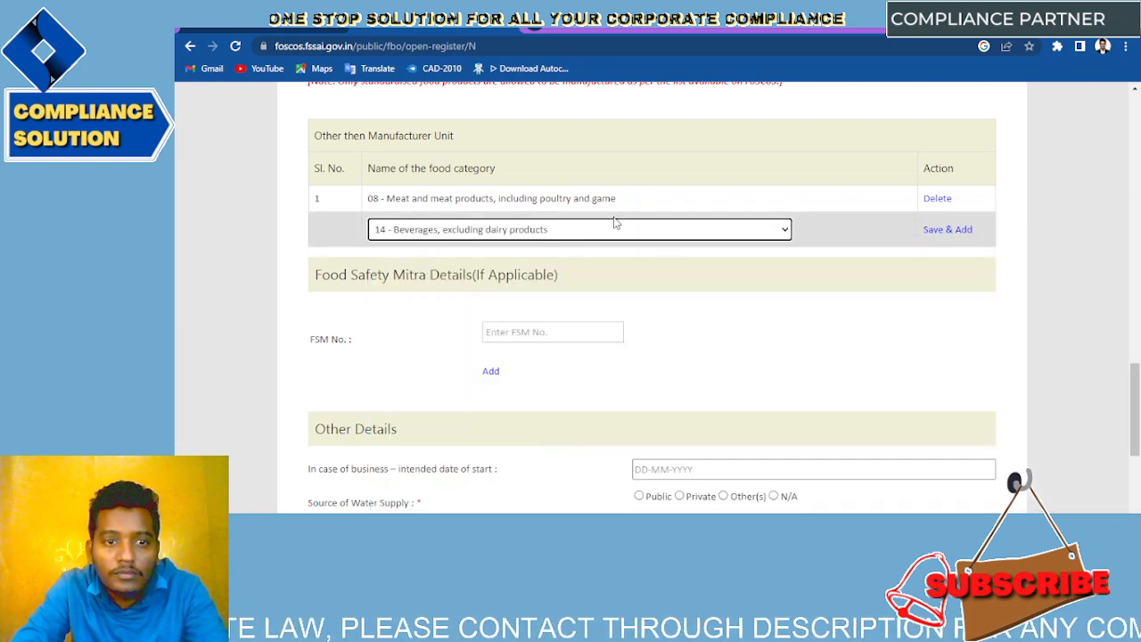
pyautogui.click(934, 229)
# Step: Add 18 Indian Sweets and Snacks as the third food category
pyautogui.click(596, 257)
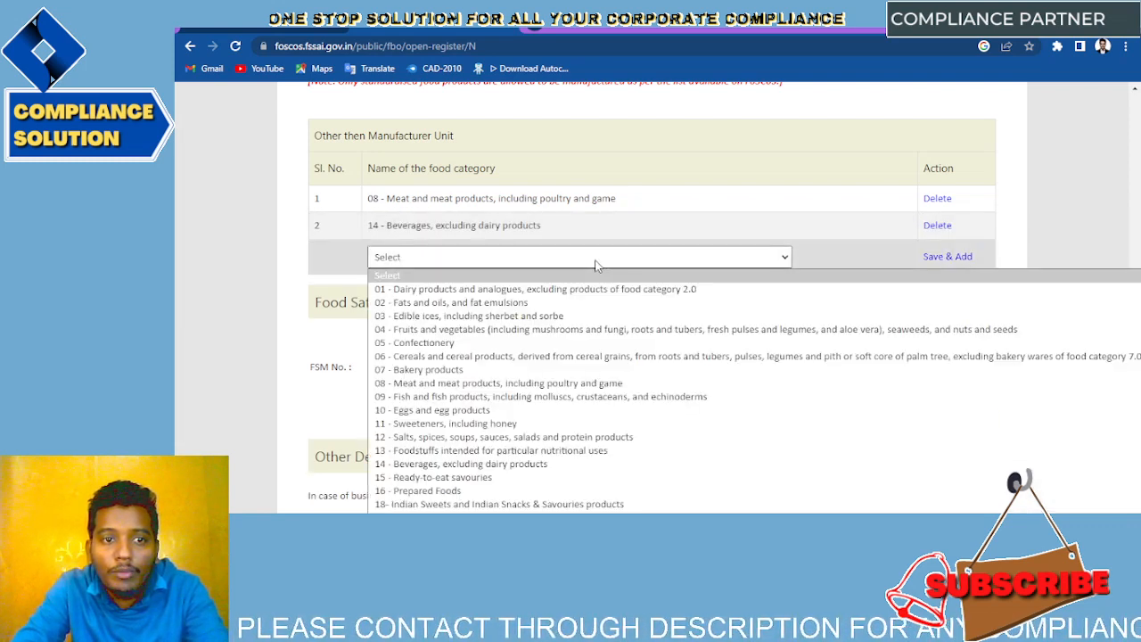
pyautogui.scroll(-1, 526, 463)
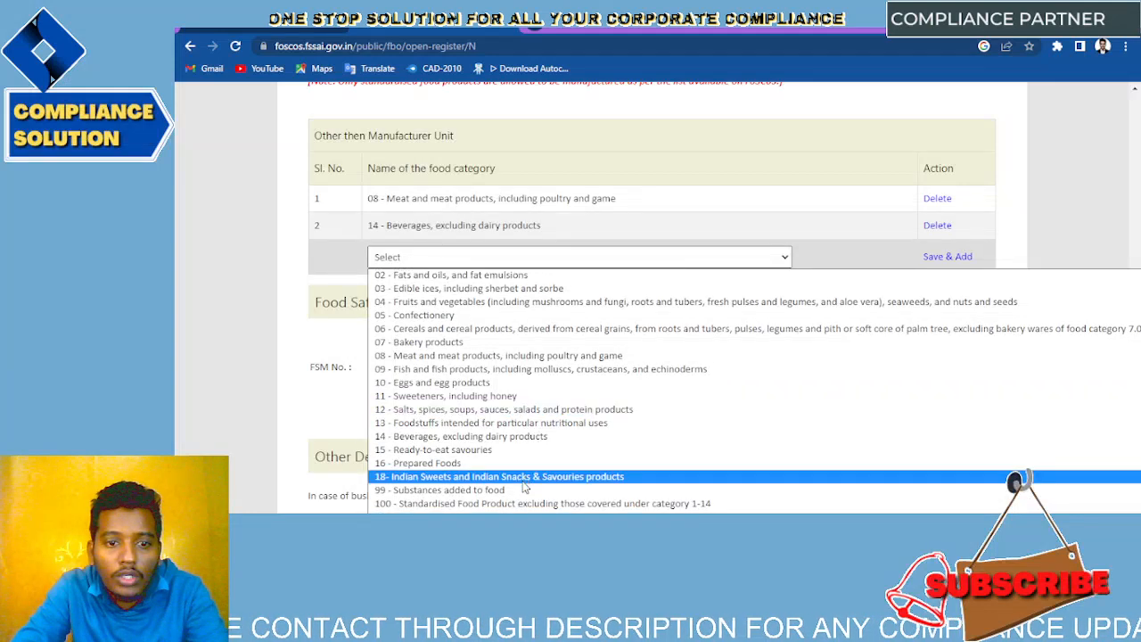
pyautogui.click(524, 479)
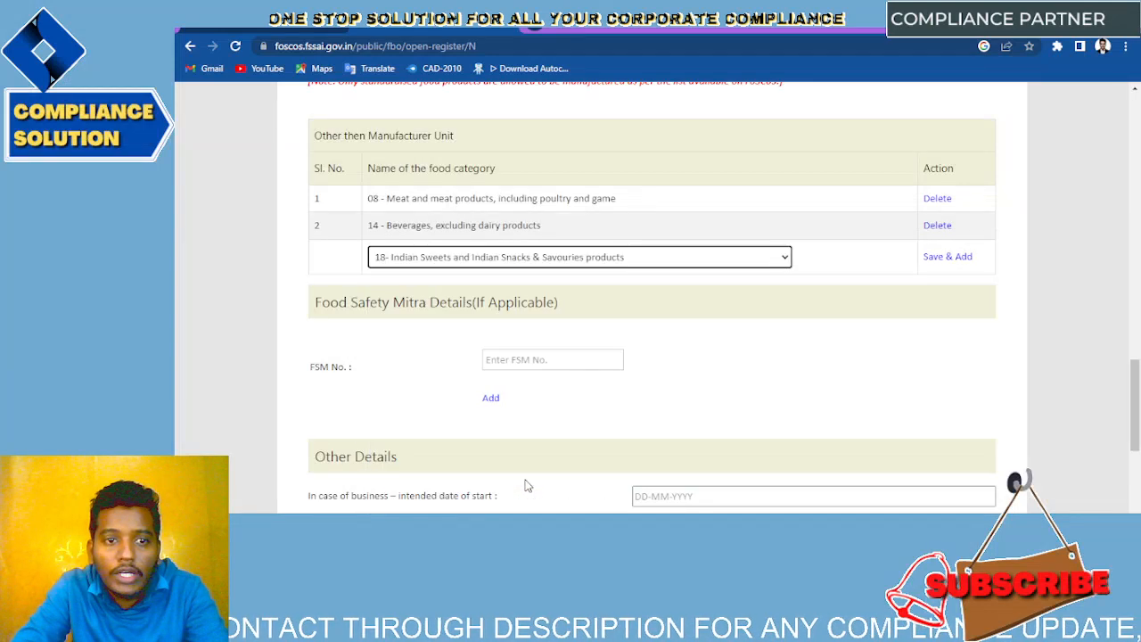
pyautogui.click(948, 257)
pyautogui.scroll(-3, 655, 365)
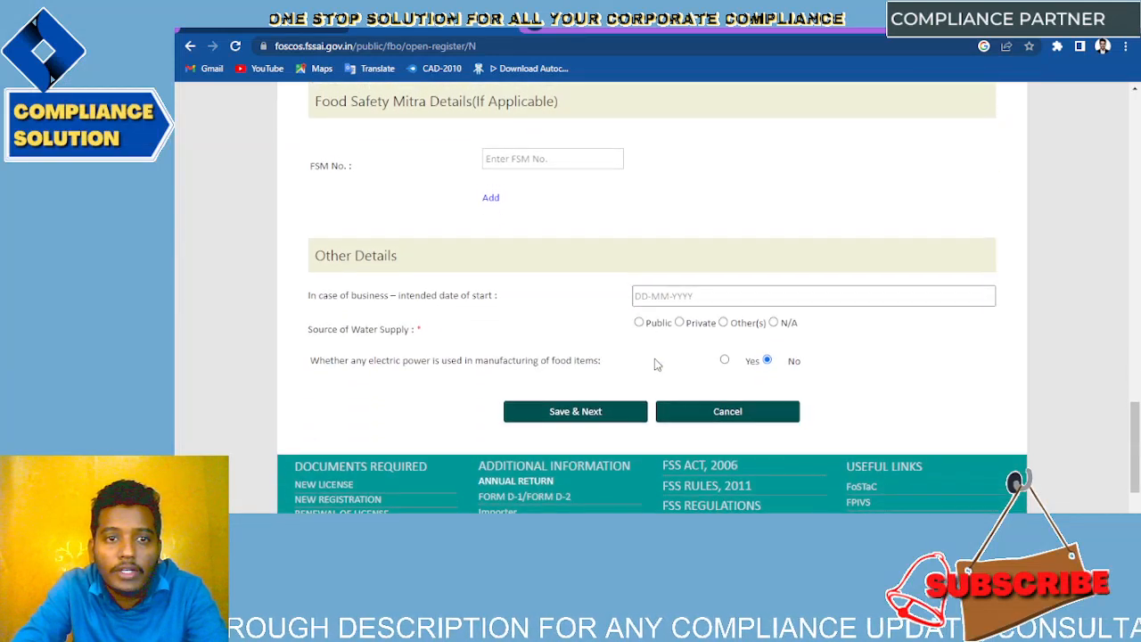
pyautogui.scroll(1, 656, 364)
# Step: Add 16 Prepared Foods and 15 Ready-to-eat savouries as the fourth and fifth categories
pyautogui.click(542, 164)
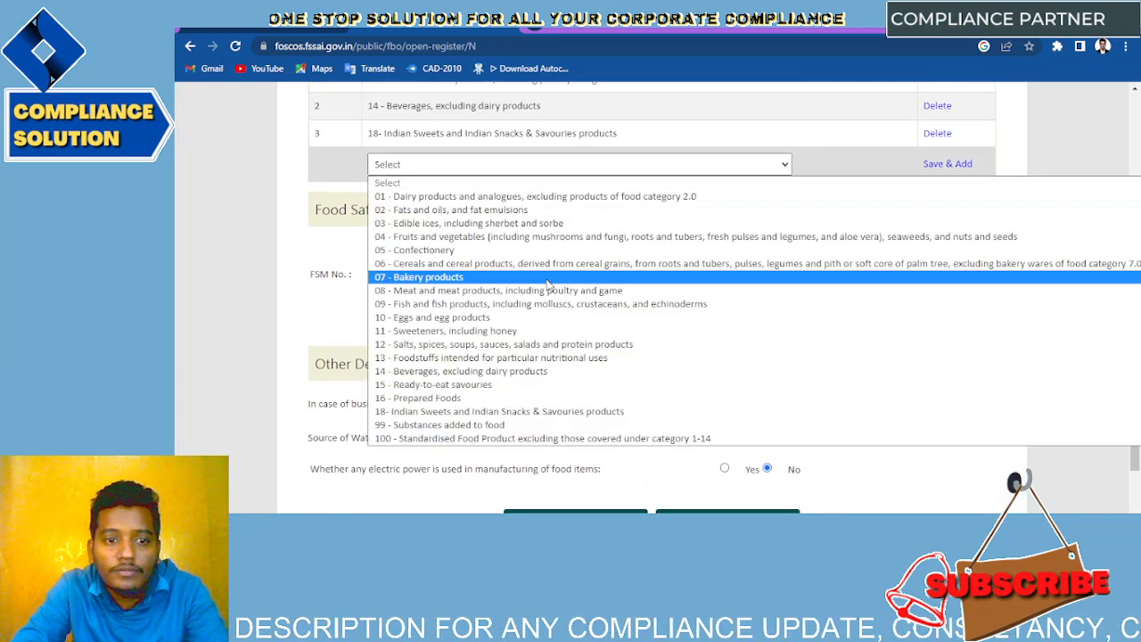
pyautogui.scroll(-1, 549, 284)
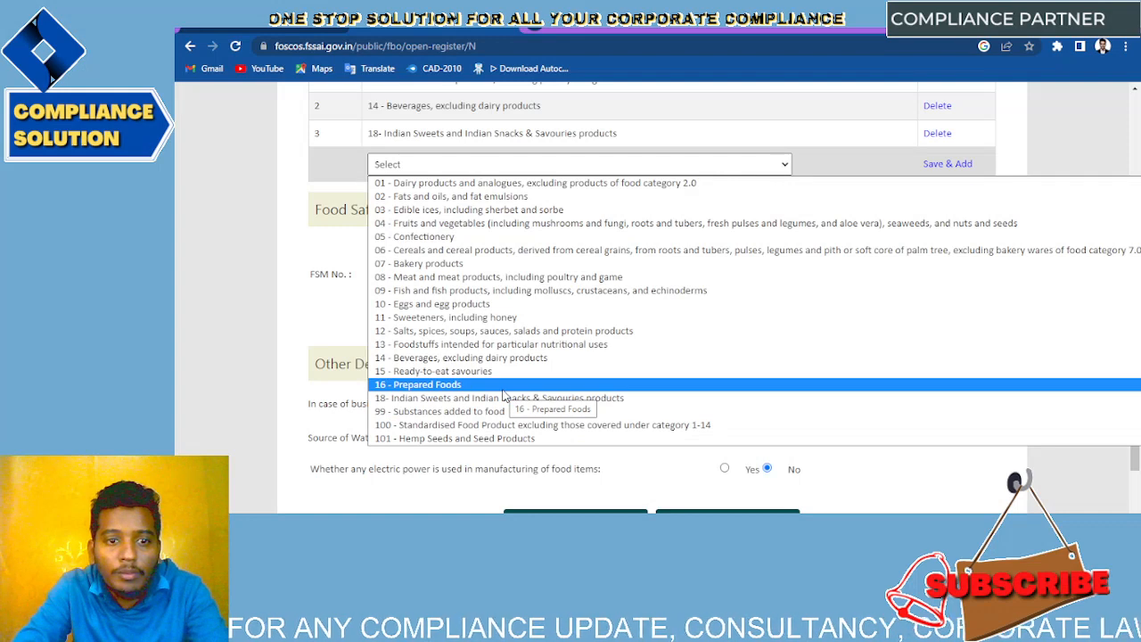
pyautogui.click(503, 387)
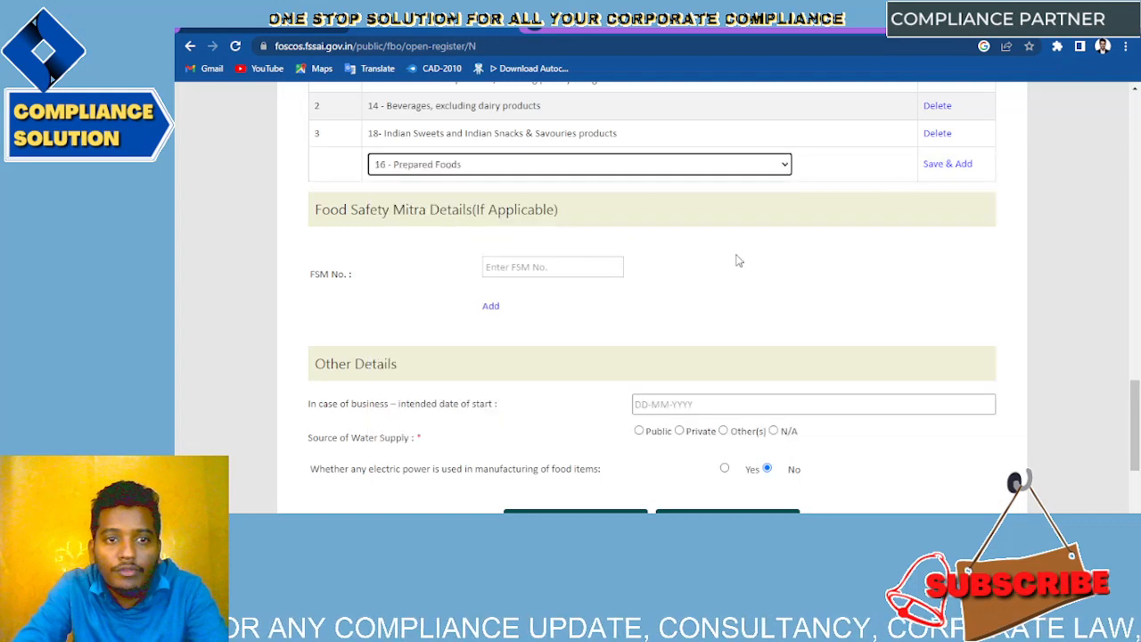
pyautogui.click(947, 169)
pyautogui.click(717, 198)
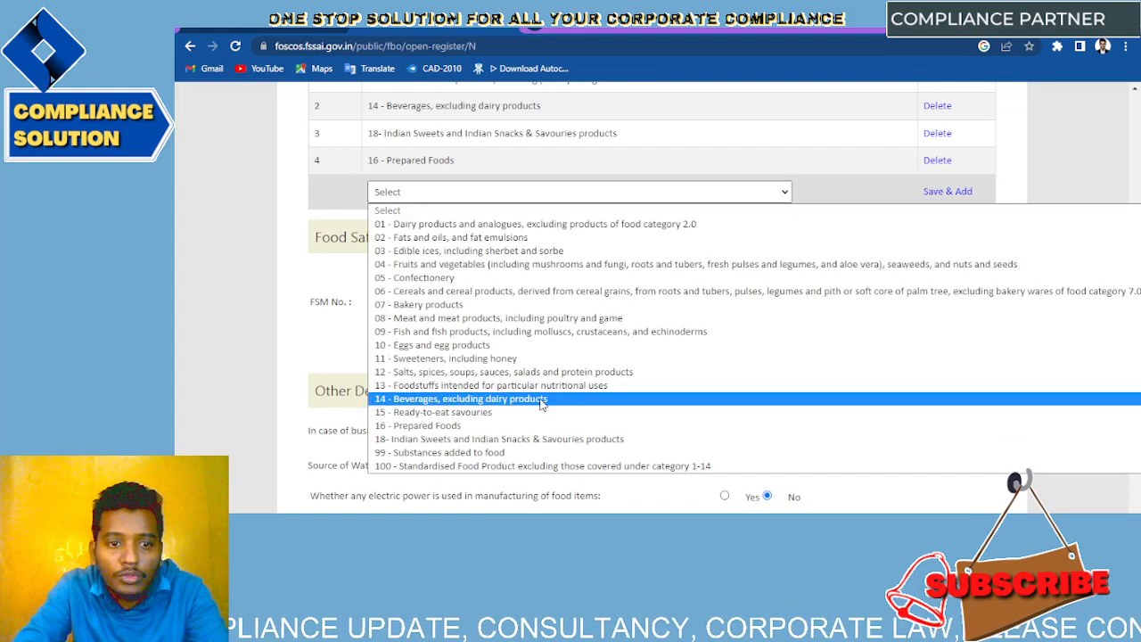
pyautogui.click(523, 416)
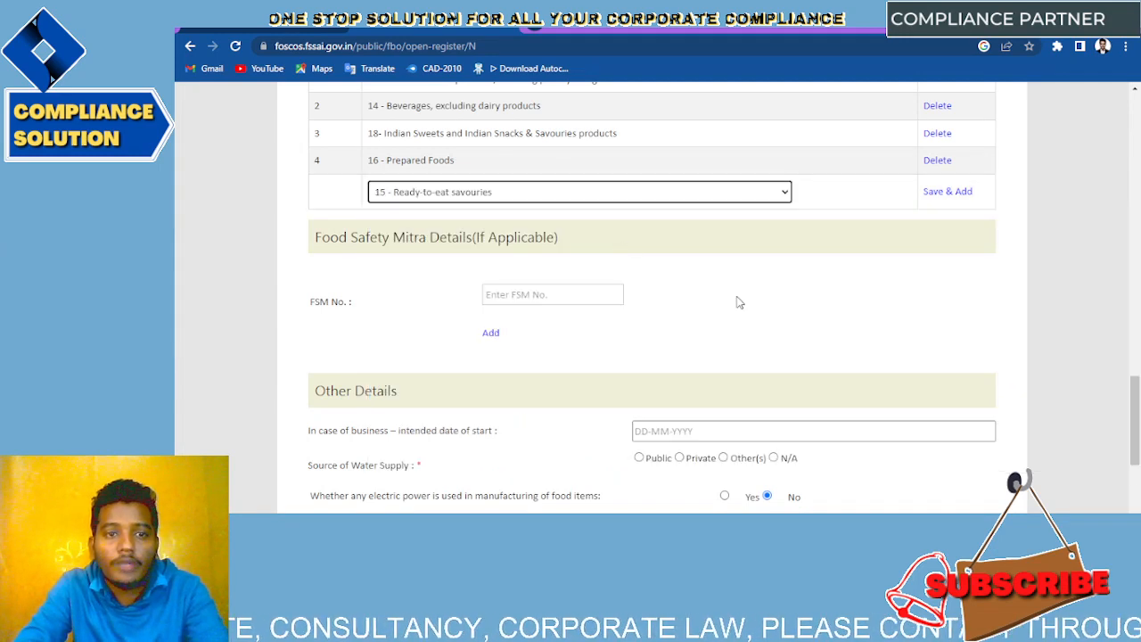
pyautogui.scroll(1, 738, 301)
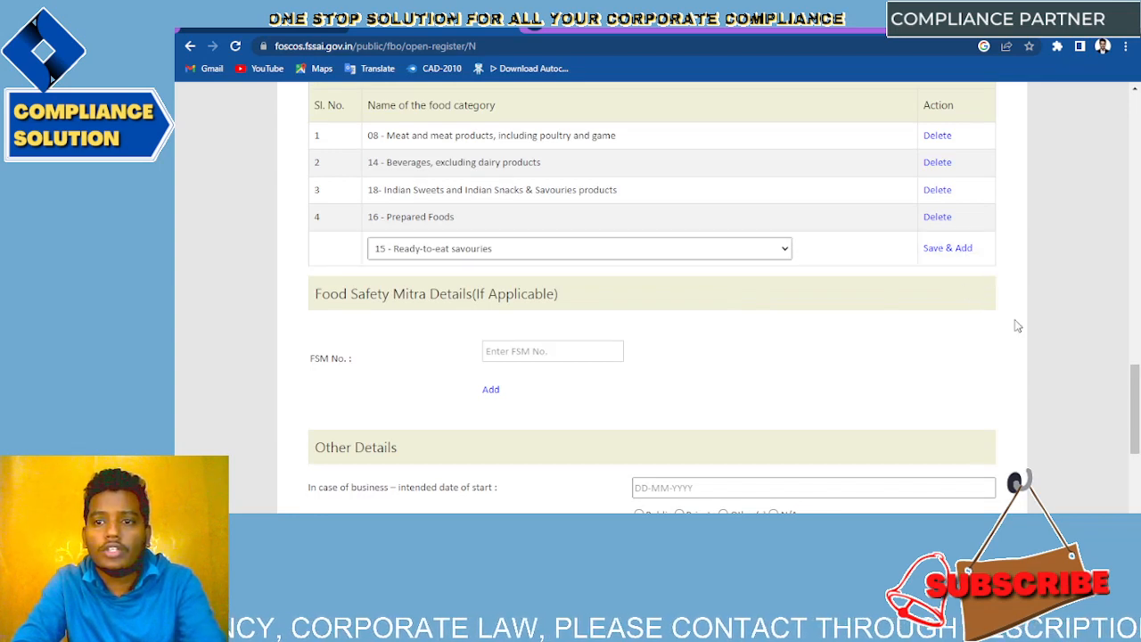
pyautogui.click(932, 248)
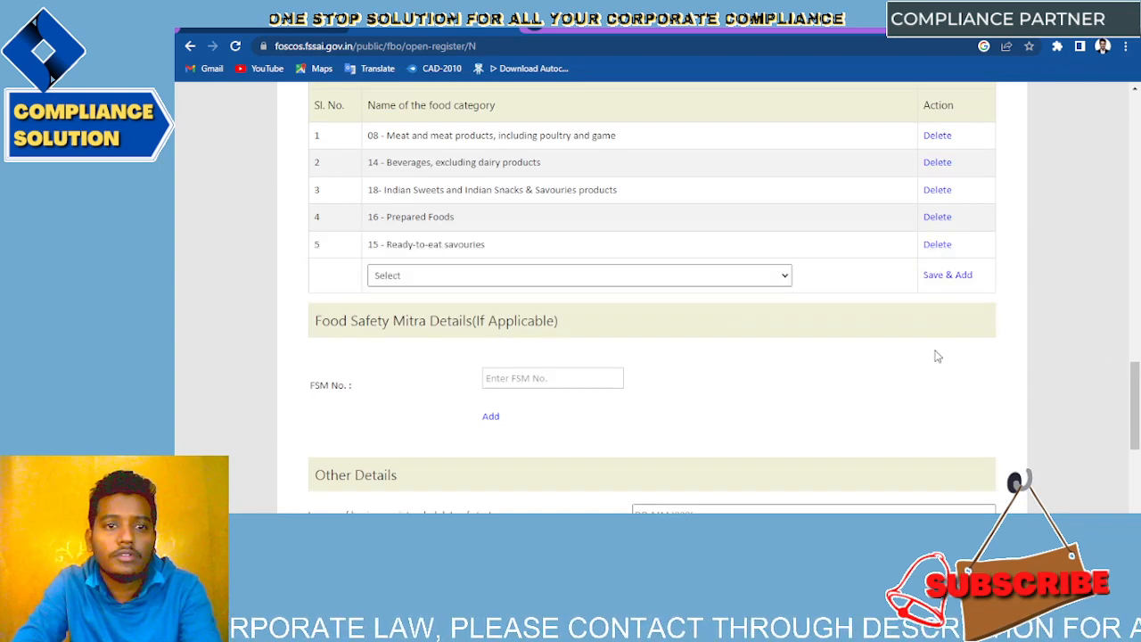
pyautogui.scroll(-1, 935, 359)
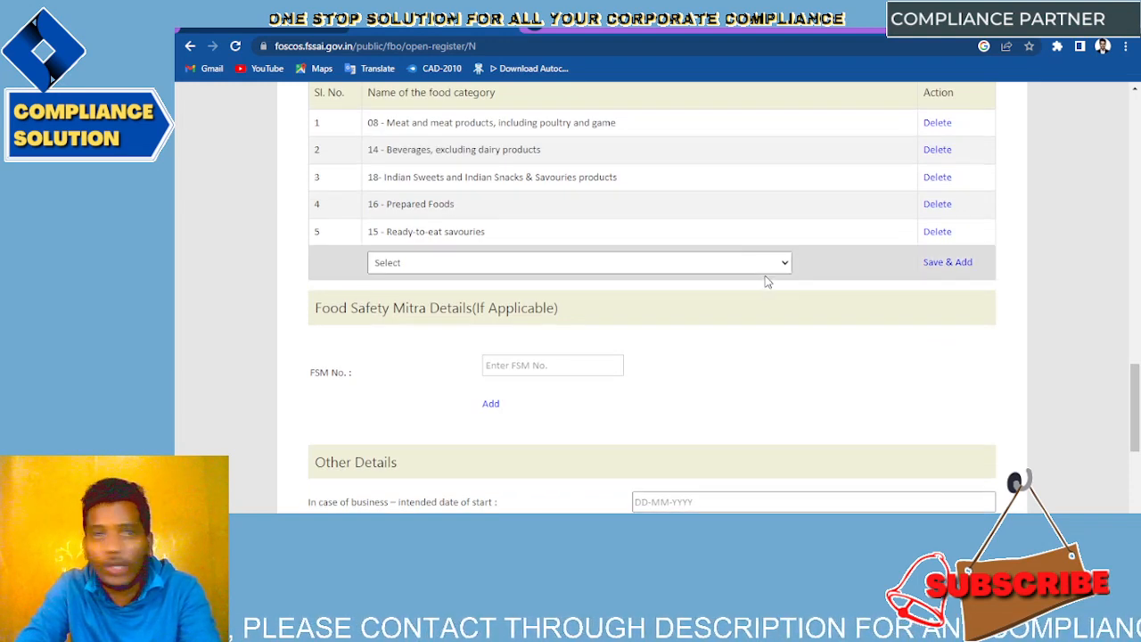
# Step: Set the intended start date to 28 November 2022 in the date picker
pyautogui.scroll(-3, 765, 281)
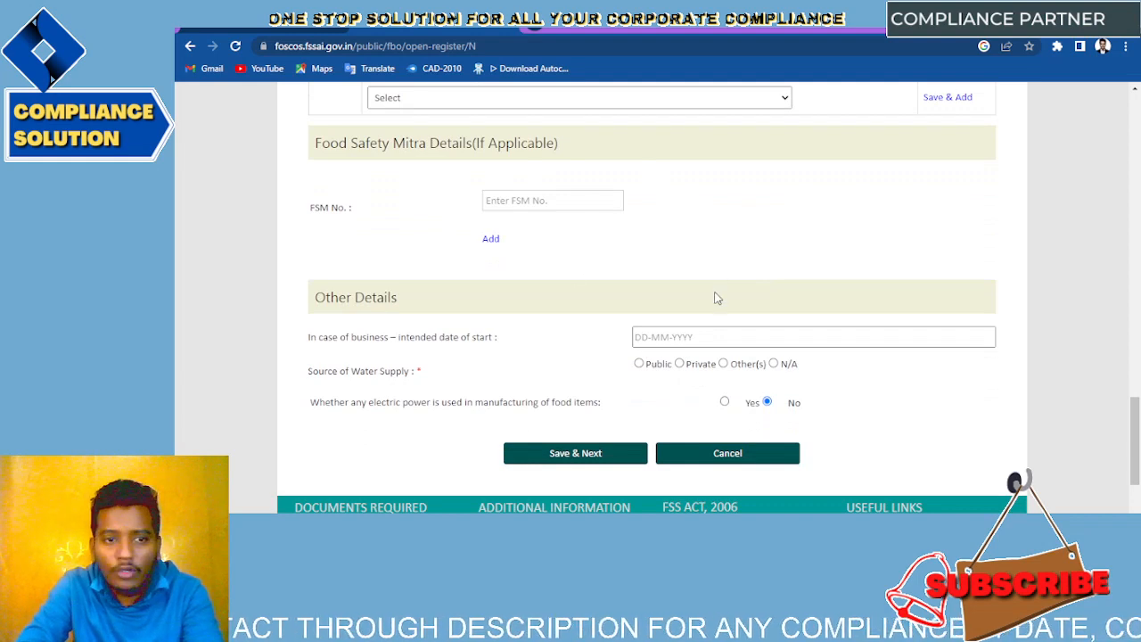
pyautogui.scroll(-1, 716, 298)
pyautogui.scroll(-1, 716, 298)
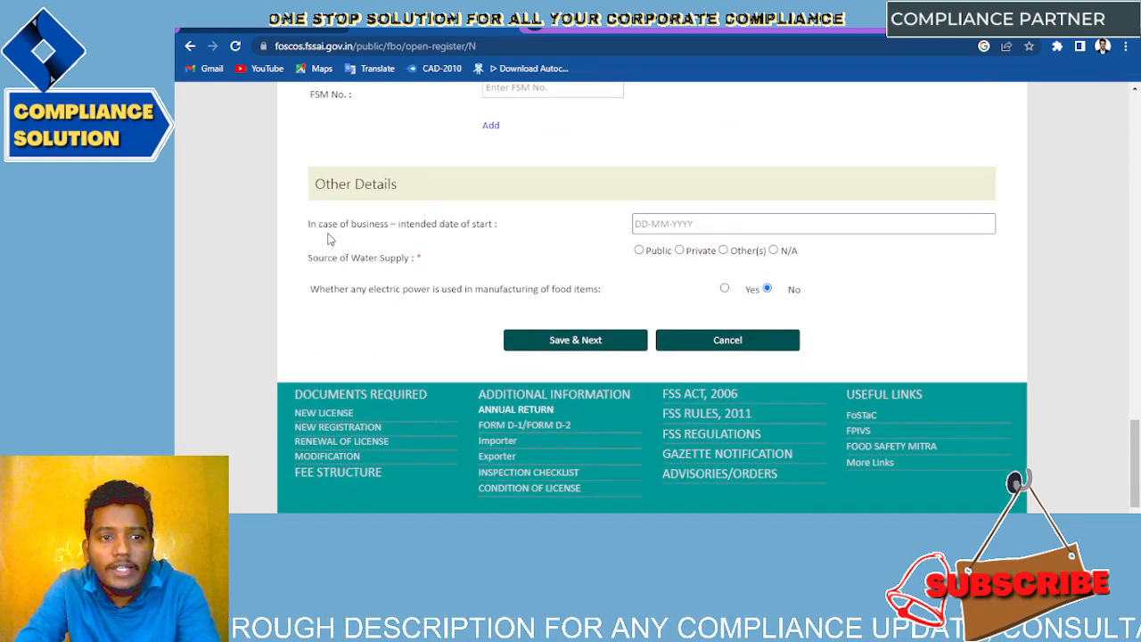
pyautogui.click(711, 224)
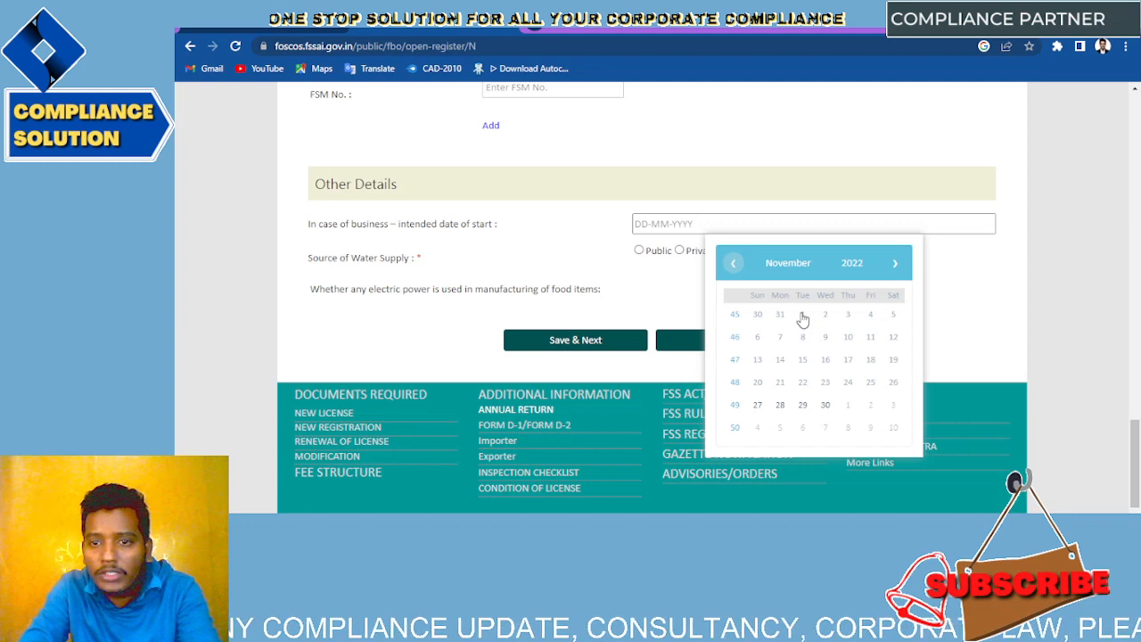
pyautogui.click(760, 407)
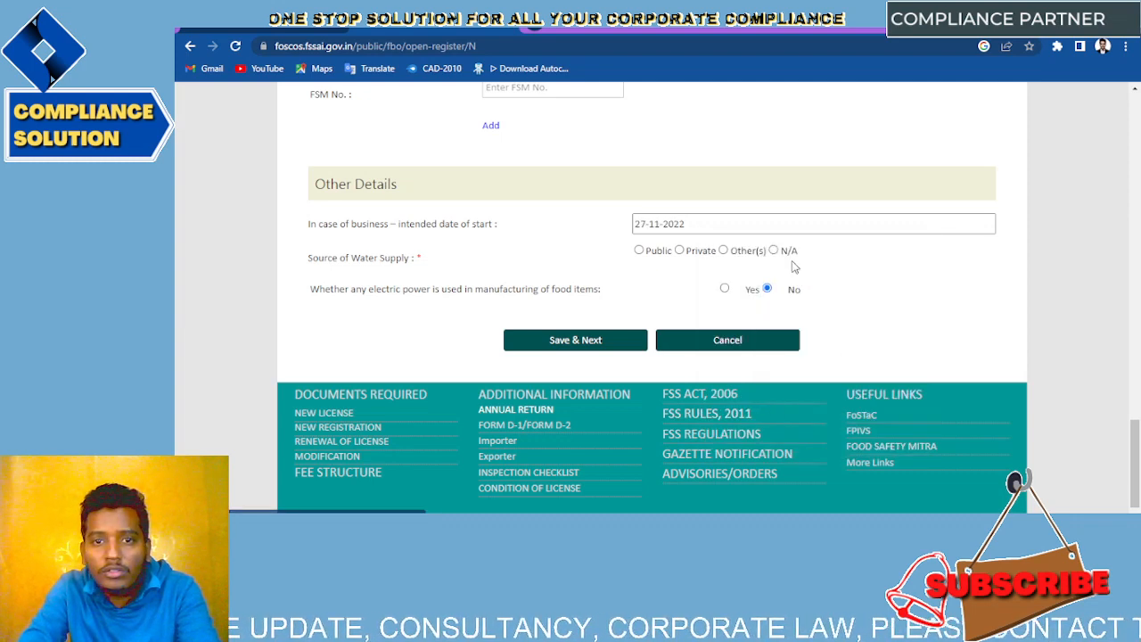
pyautogui.click(664, 224)
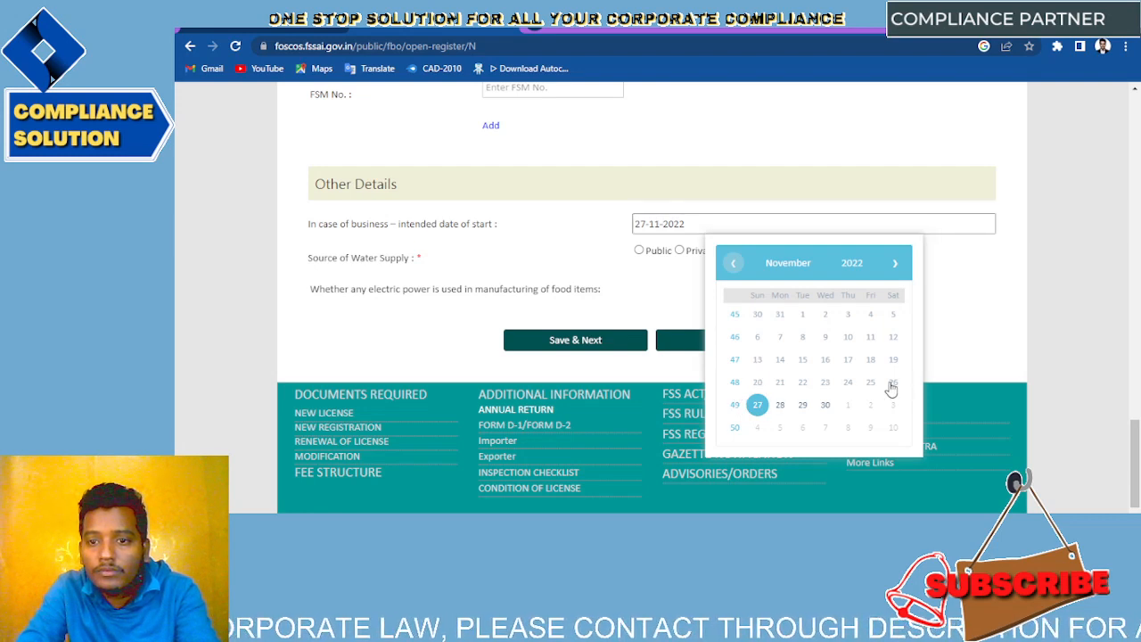
pyautogui.click(781, 406)
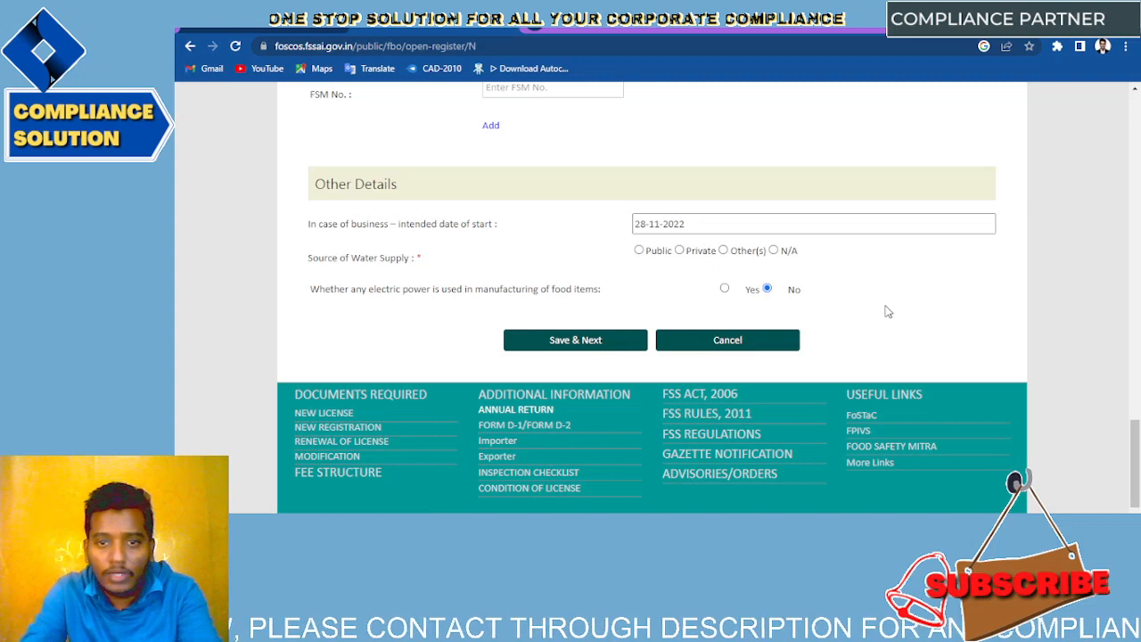
pyautogui.scroll(-1, 592, 294)
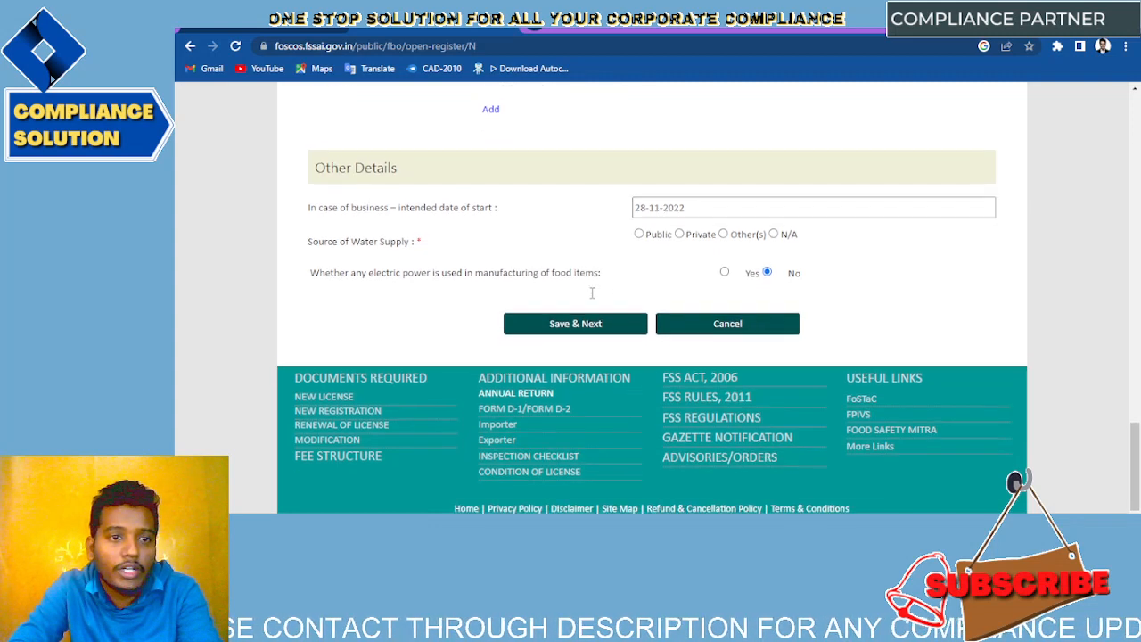
# Step: Select Yes for electric power use and click into the Sanction Electricity Load or HP field
pyautogui.moveTo(410, 232); pyautogui.dragTo(284, 230)
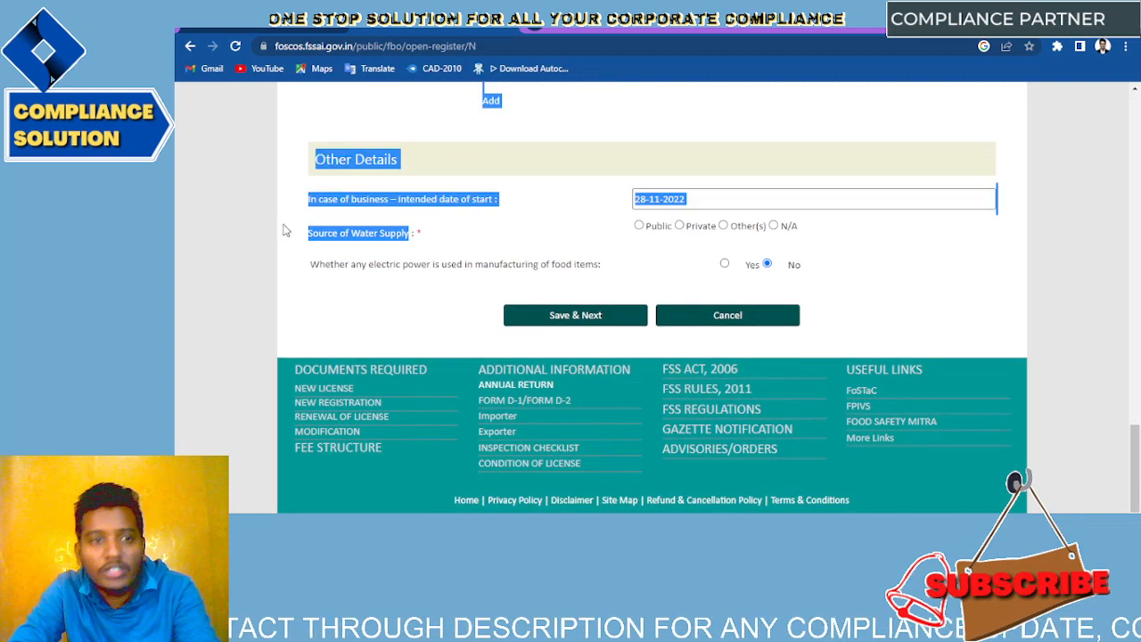
pyautogui.click(359, 232)
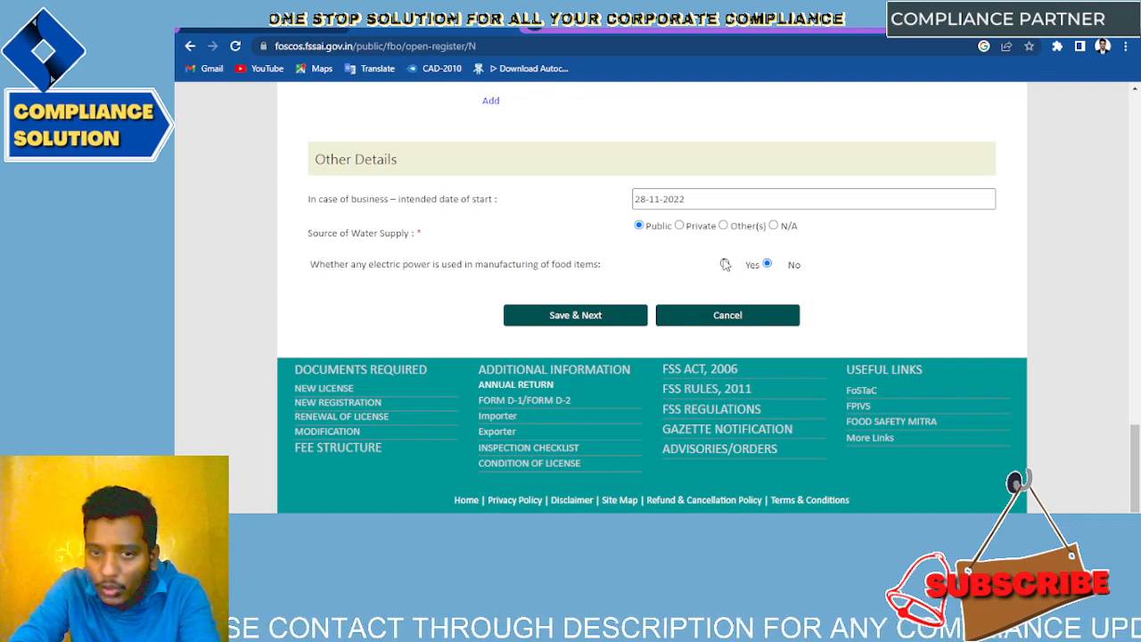
pyautogui.click(725, 265)
pyautogui.click(591, 293)
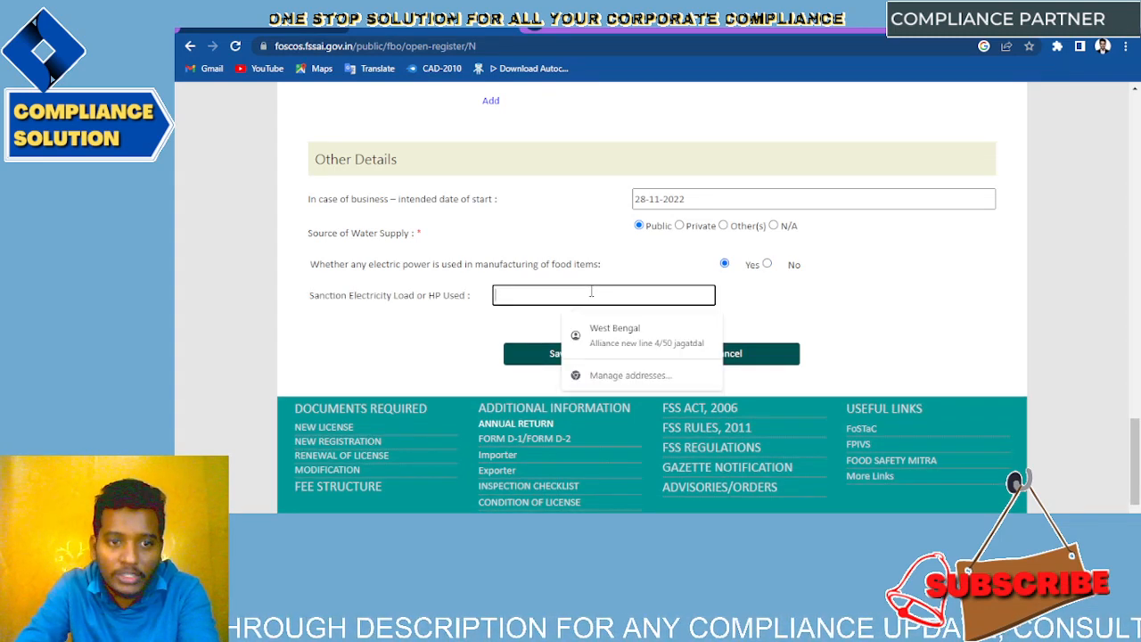
pyautogui.click(770, 267)
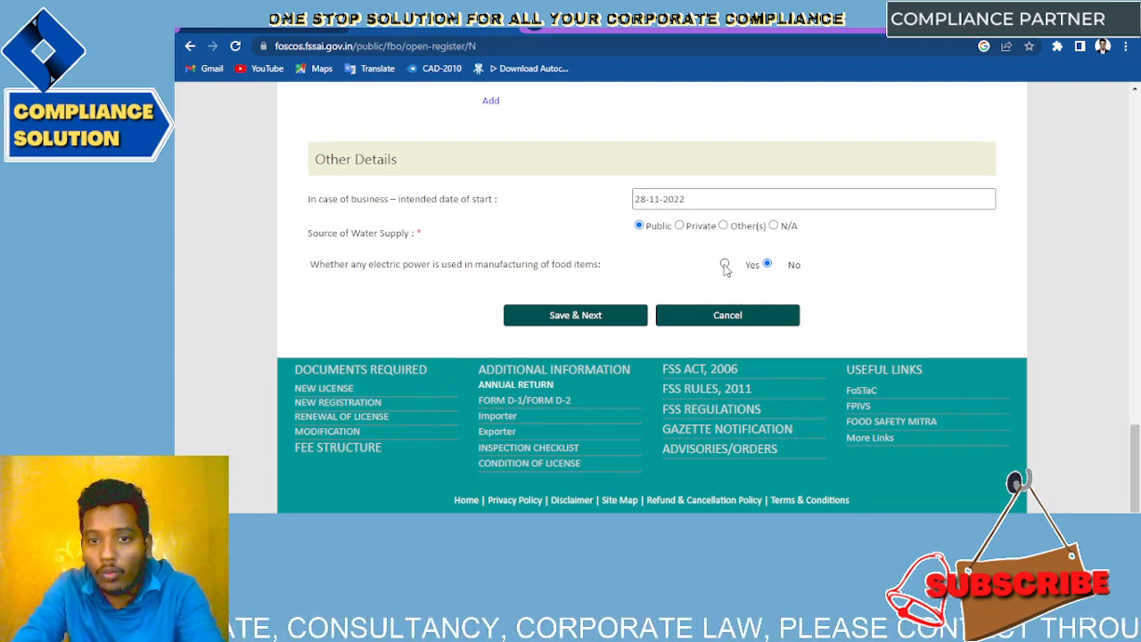
pyautogui.click(574, 321)
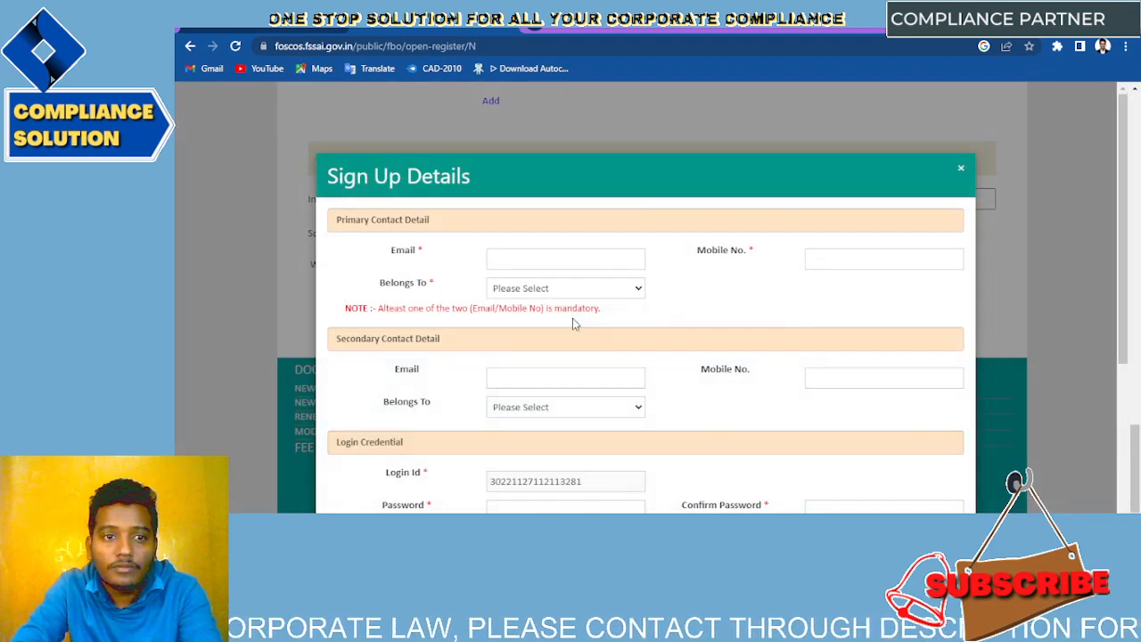
pyautogui.scroll(-2, 576, 325)
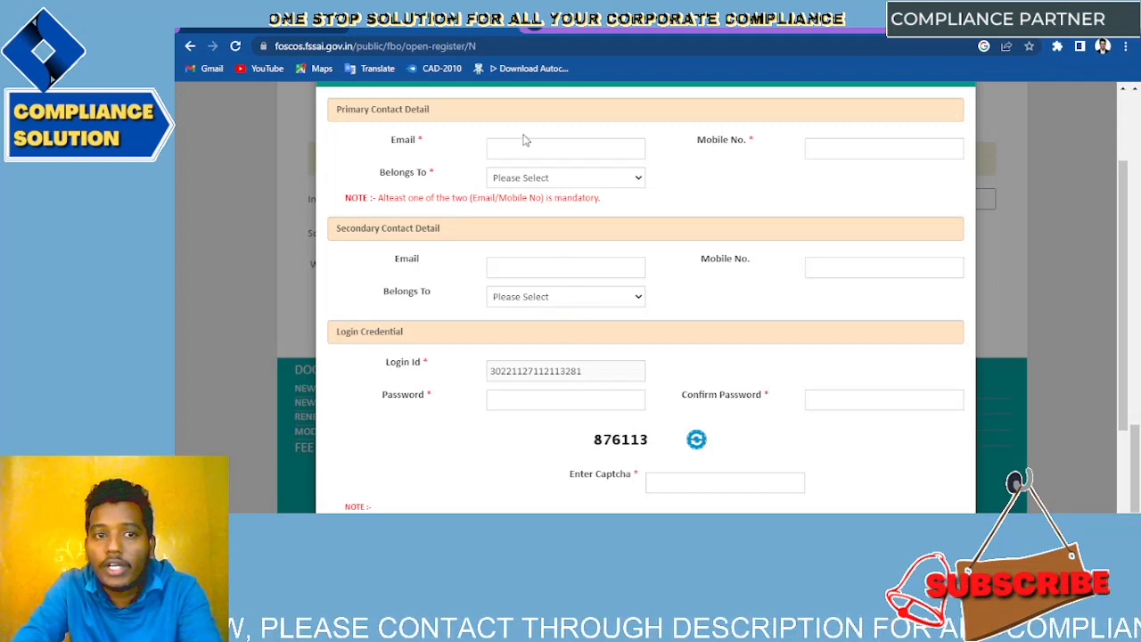
pyautogui.click(541, 181)
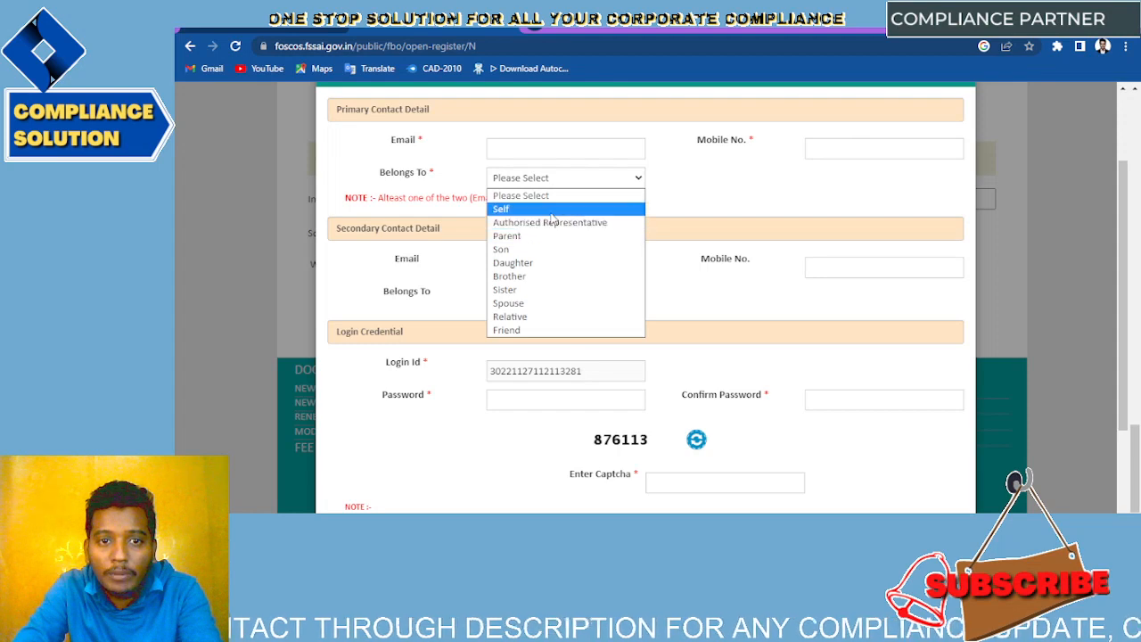
pyautogui.click(552, 211)
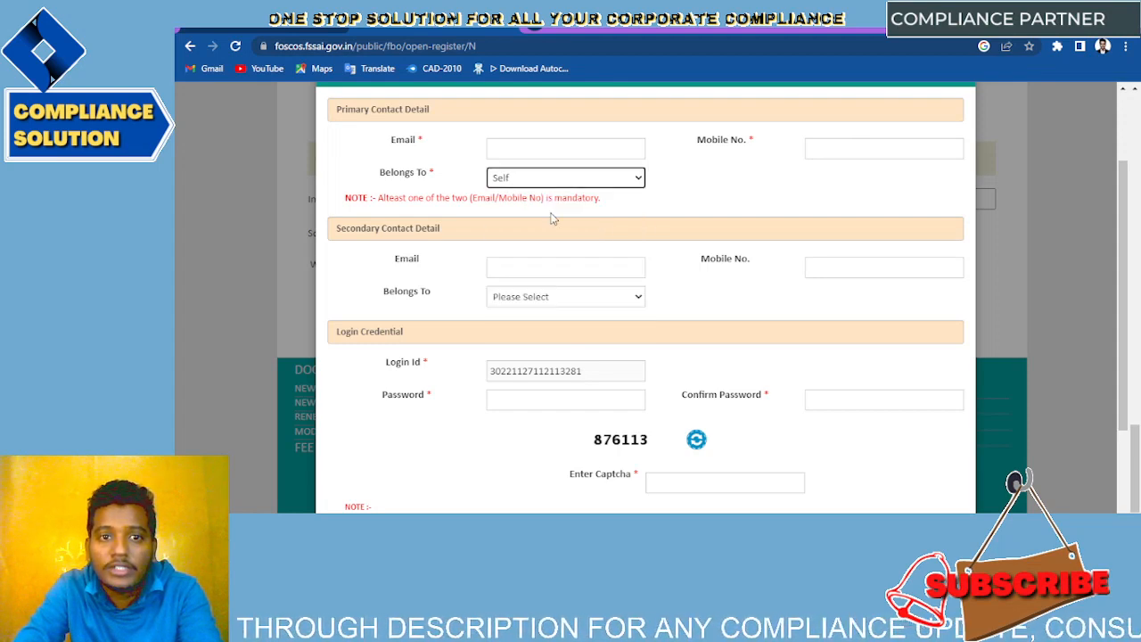
pyautogui.click(531, 261)
pyautogui.click(710, 237)
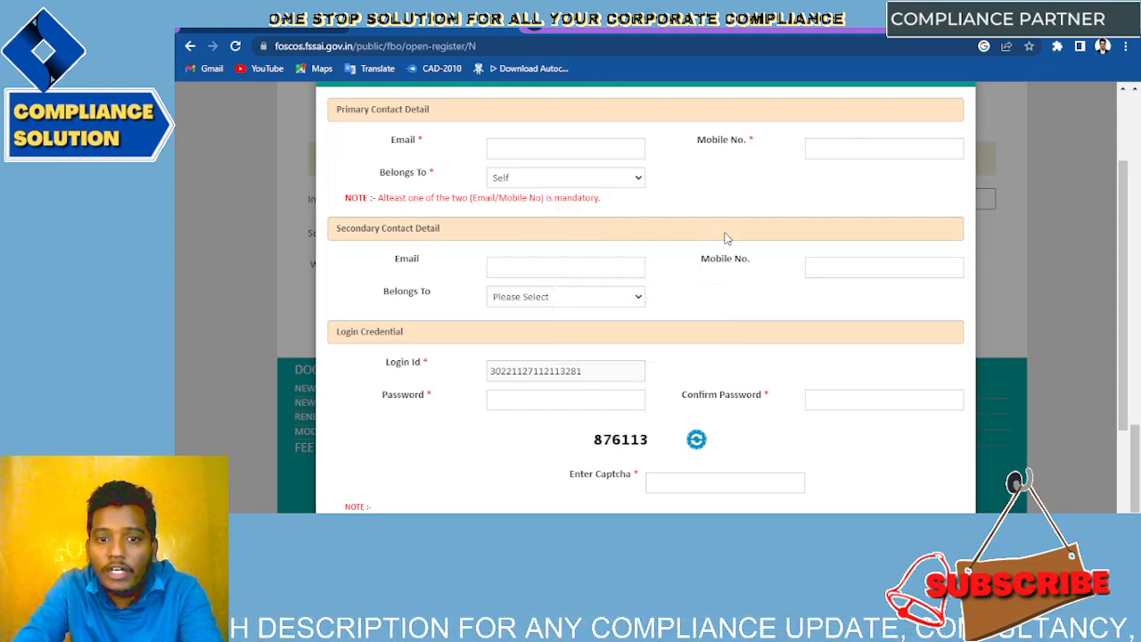
pyautogui.scroll(-2, 711, 354)
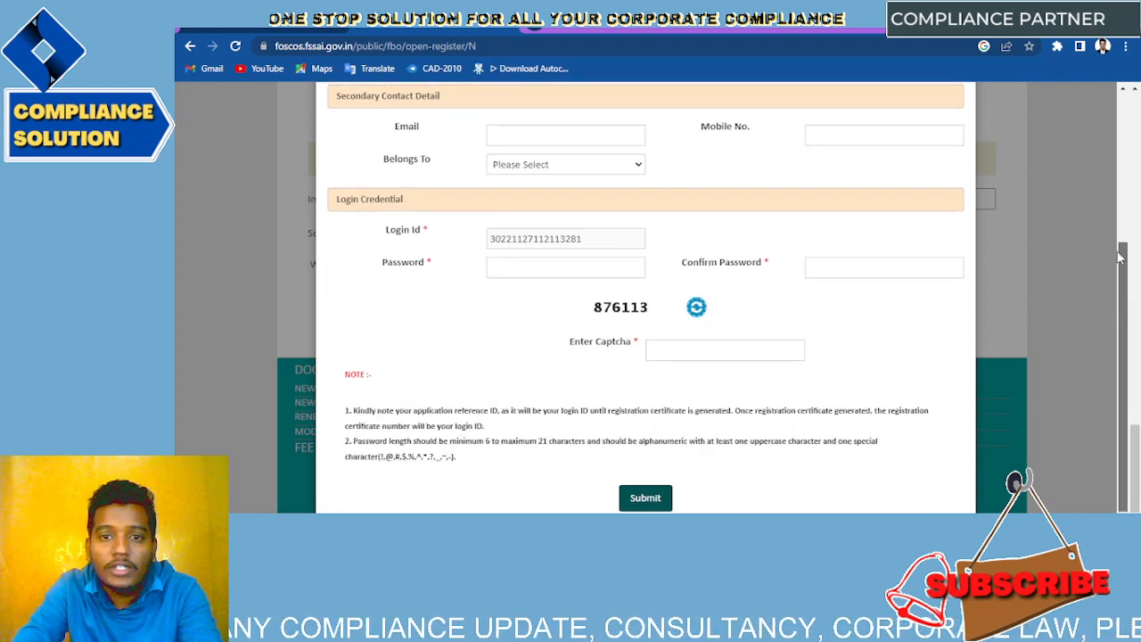
pyautogui.moveTo(1125, 305); pyautogui.dragTo(1114, 158)
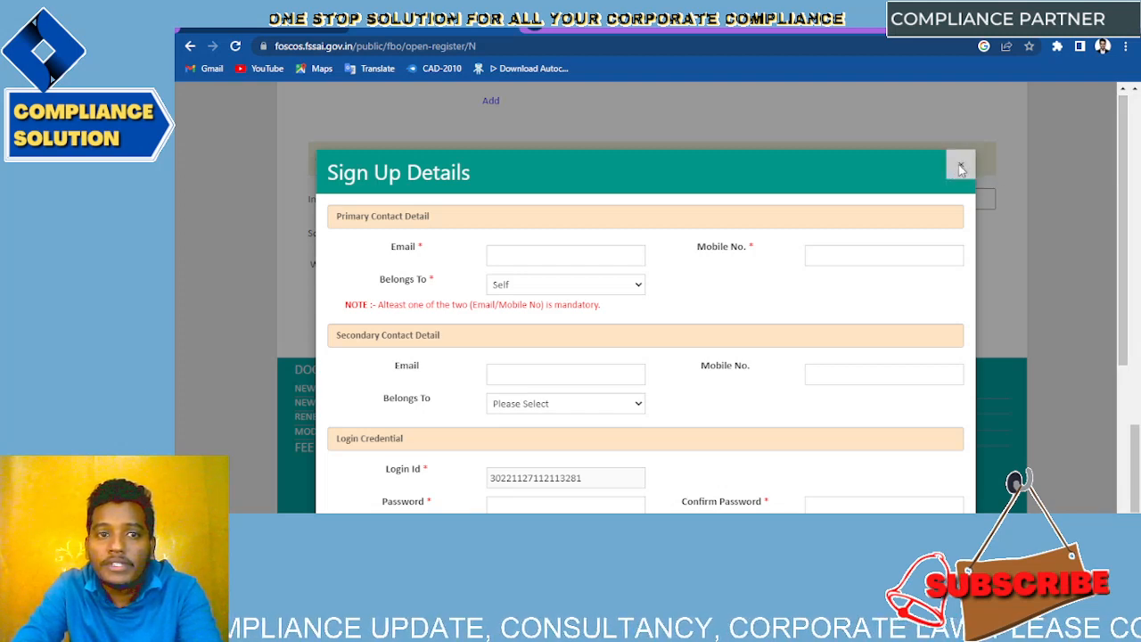
pyautogui.click(960, 165)
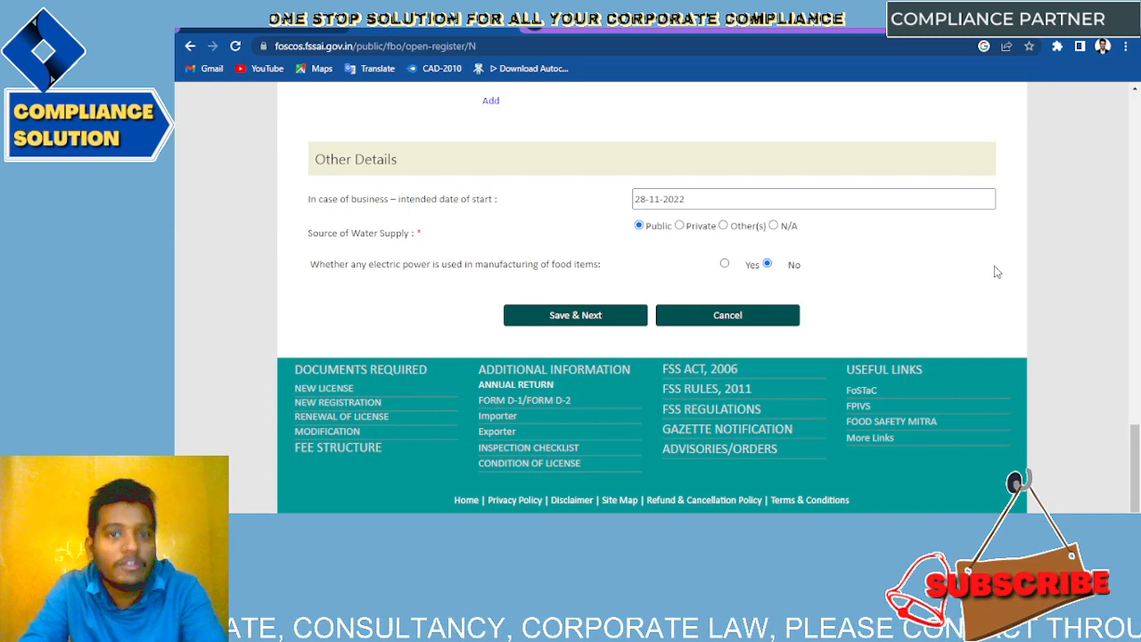
pyautogui.scroll(3, 998, 272)
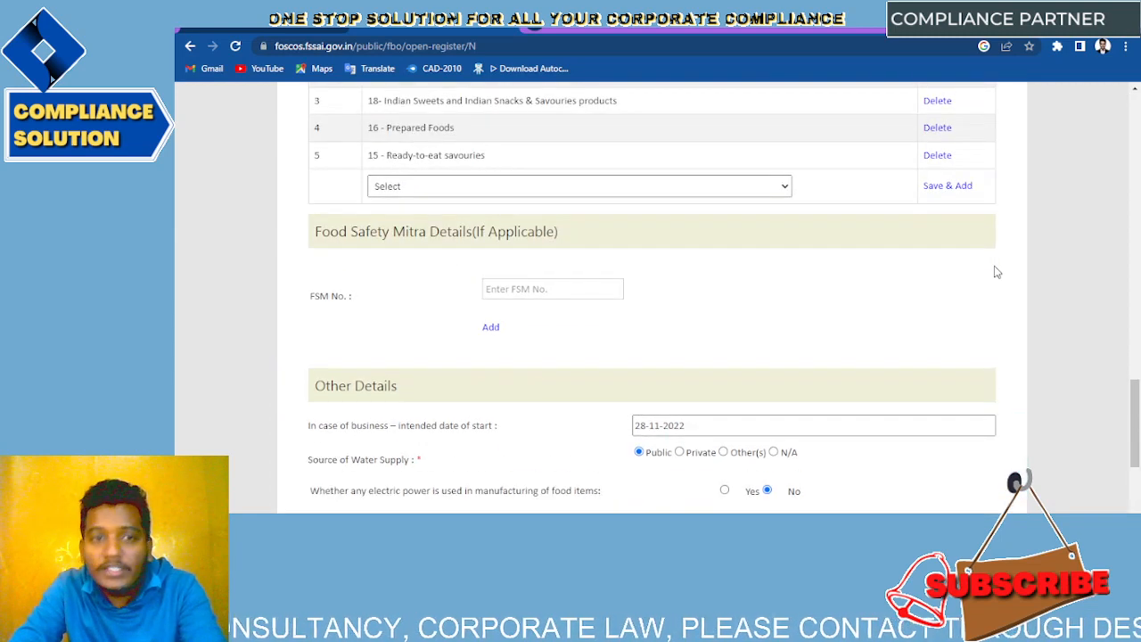